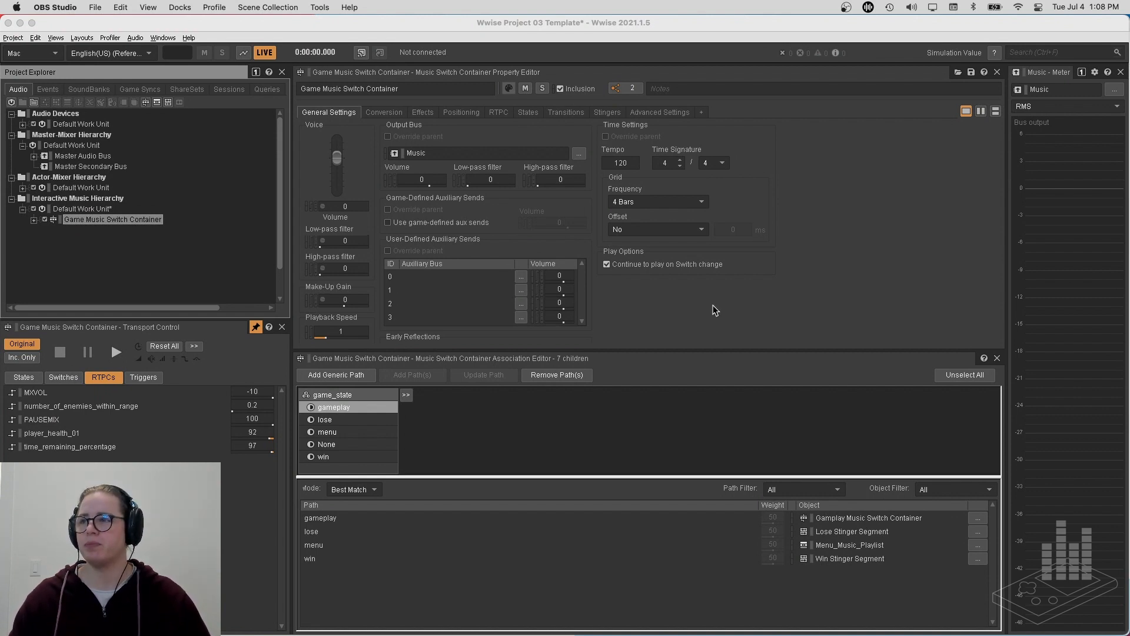
Examine the Game Music Switch Container's children, including Lose Stinger Segment and Menu_Music_Playlist, and its transition list
click(34, 220)
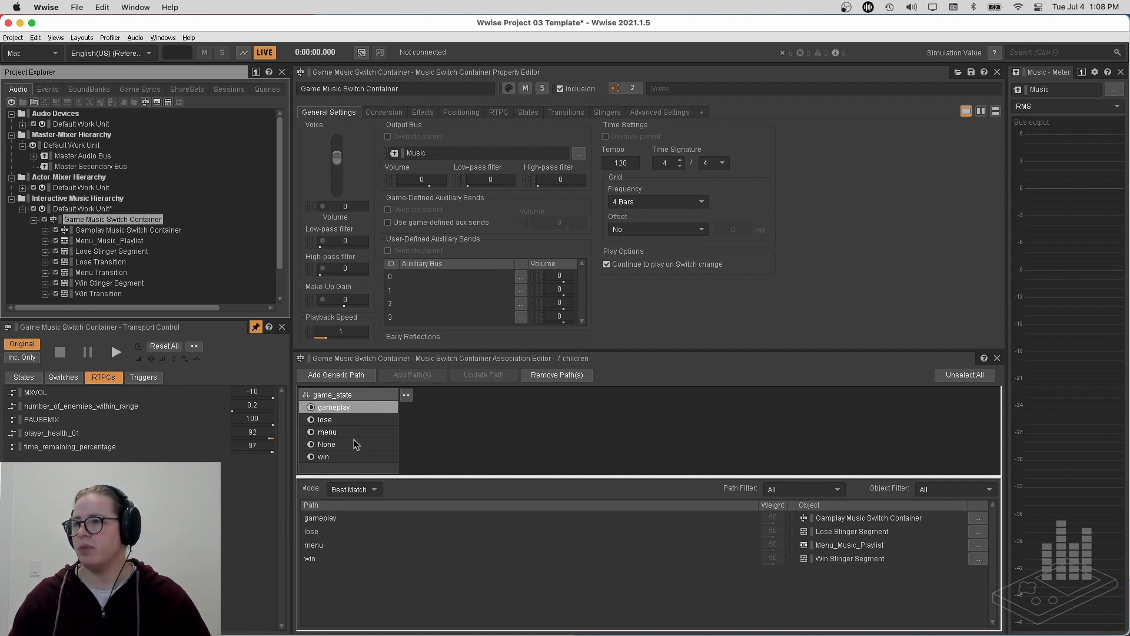
click(112, 251)
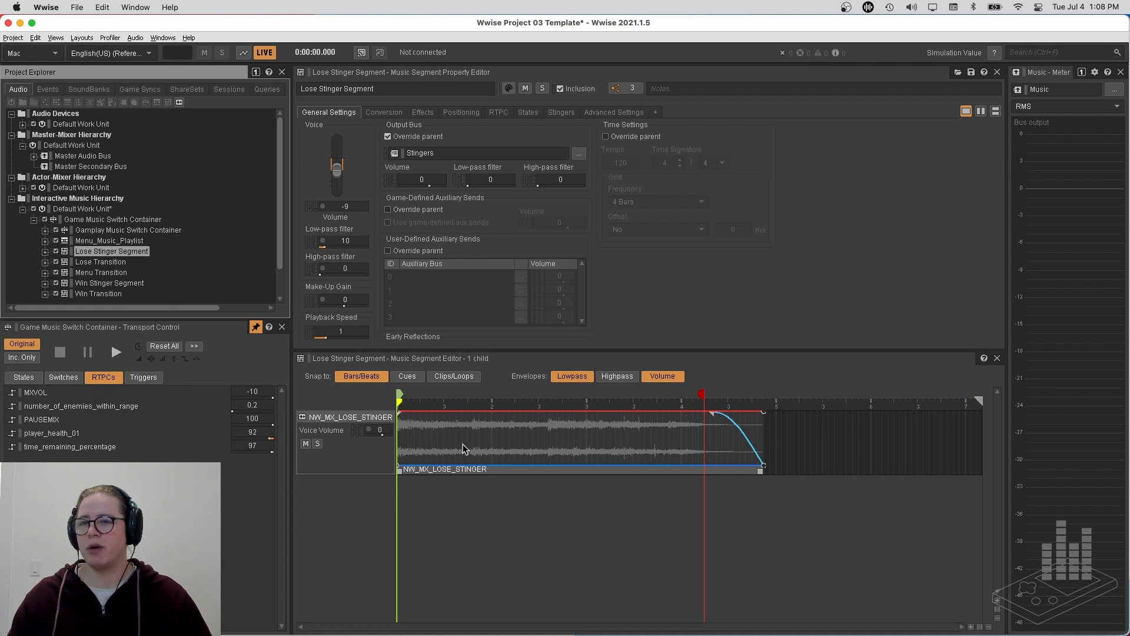
click(133, 242)
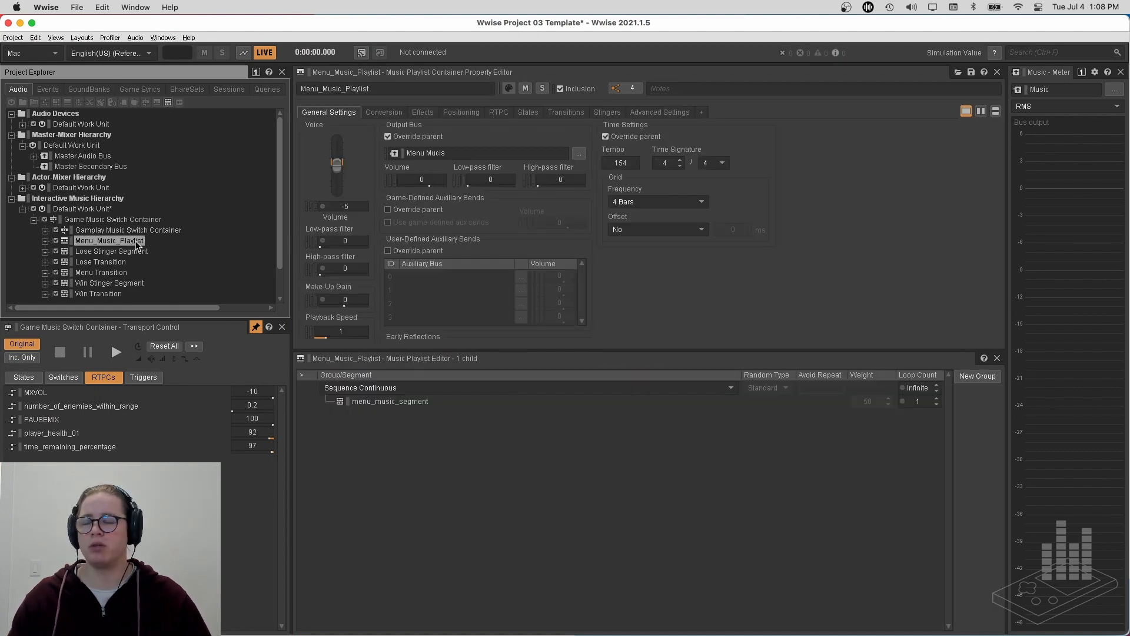
click(132, 220)
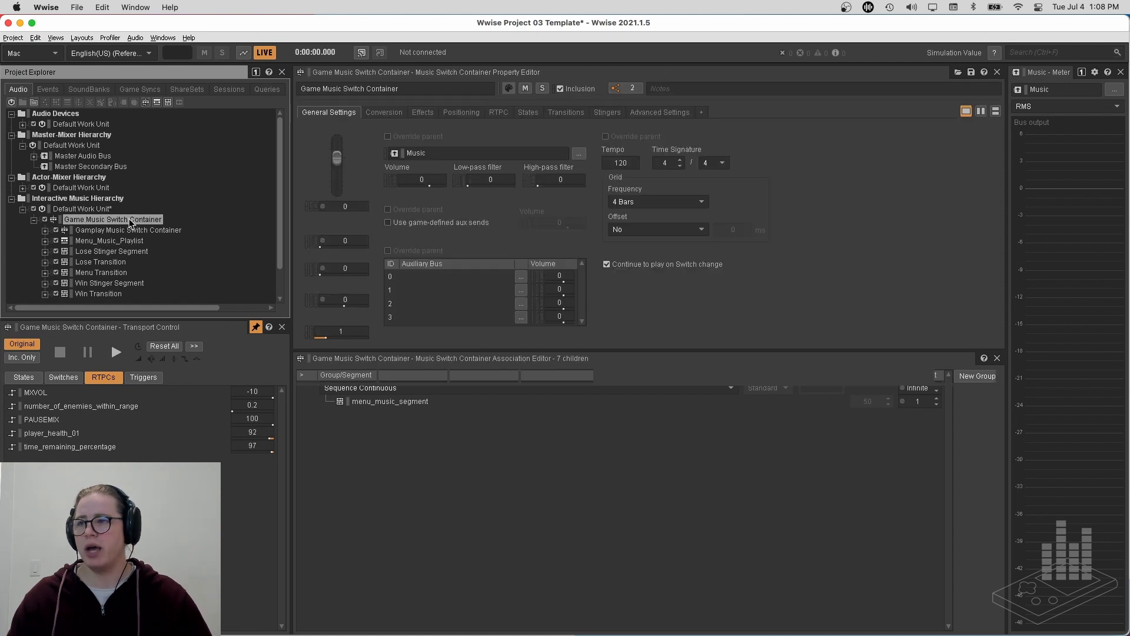
click(567, 112)
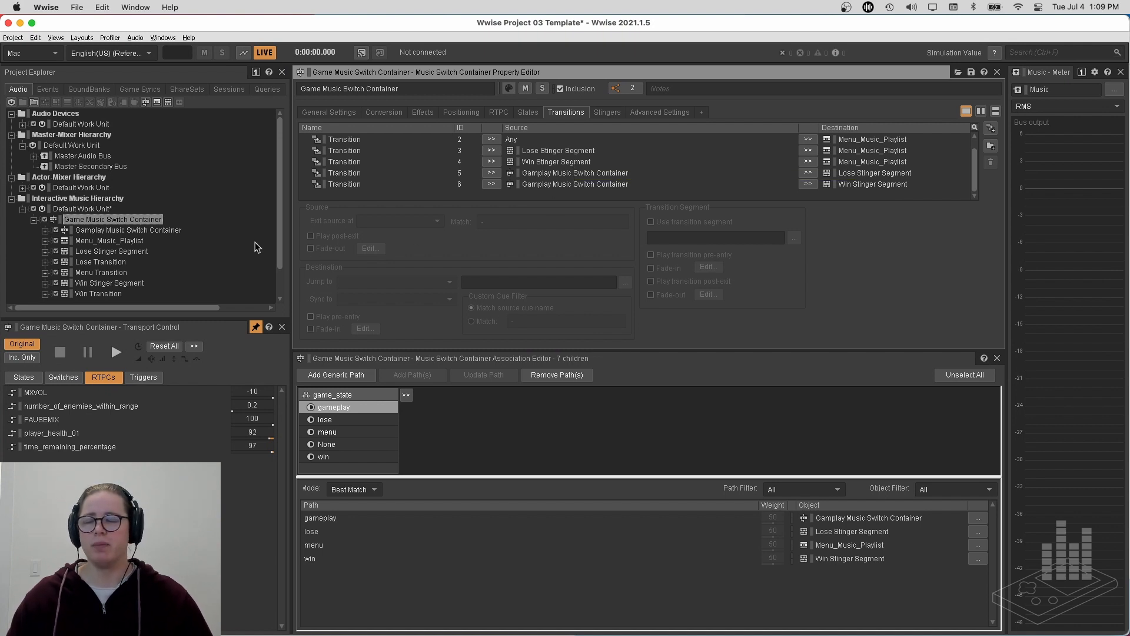
Expand the Gamplay Music Switch Container and view the playlist structure of Gameplay_Beginning_Music_Playlist
click(109, 230)
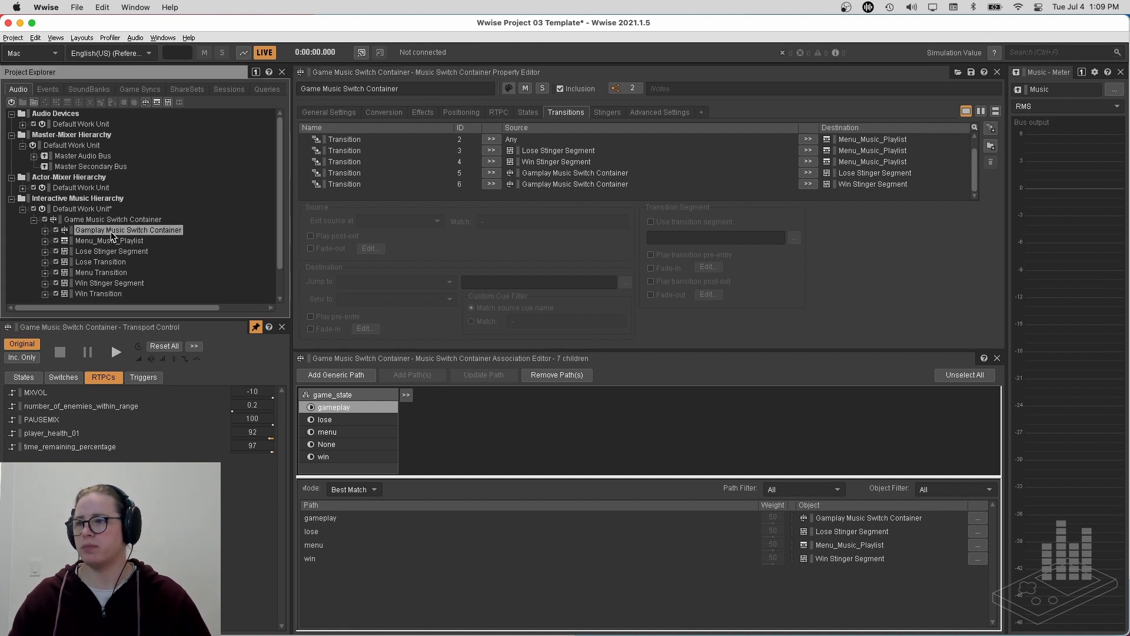
click(45, 230)
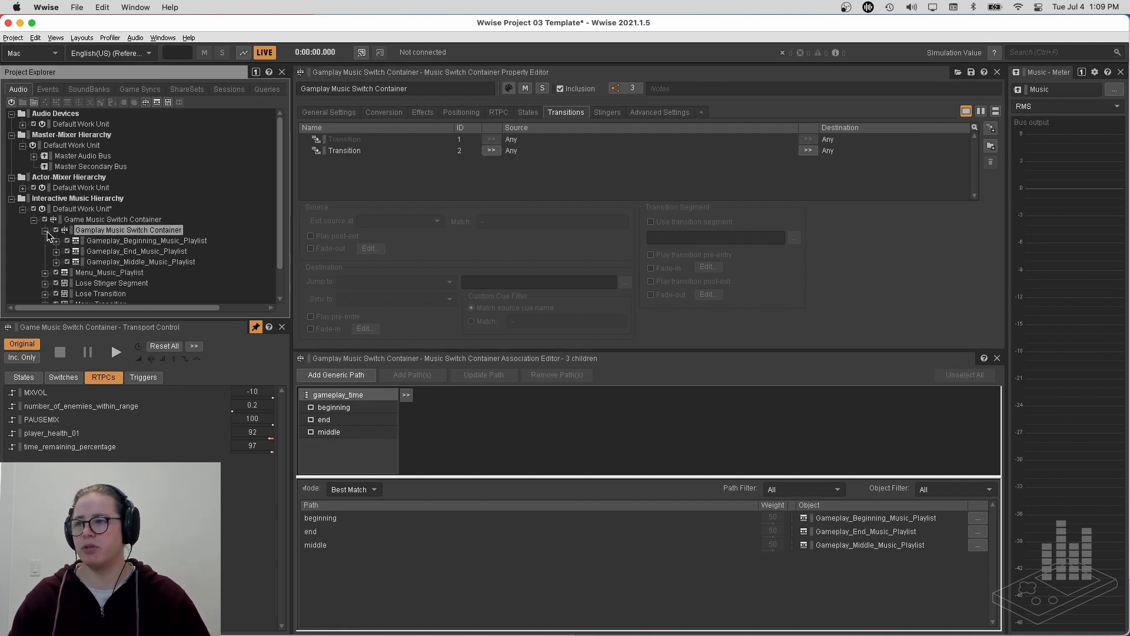
click(201, 242)
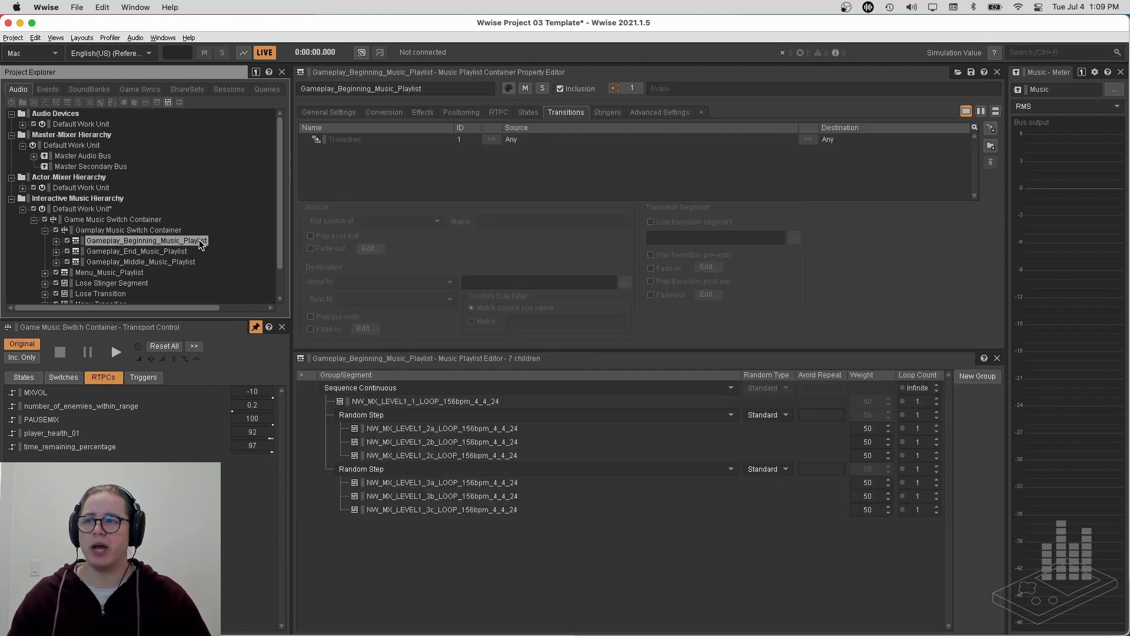
Open the gameplay_time switch group and lower time_remaining_percentage to about 83 on its game parameter graph
click(134, 93)
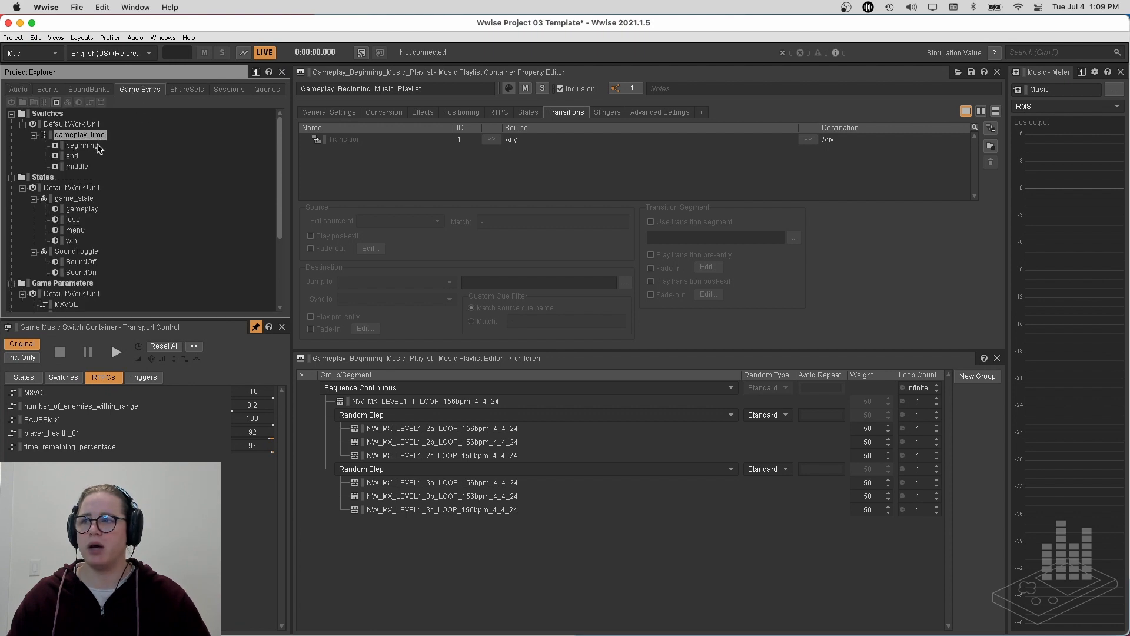
click(97, 145)
click(99, 135)
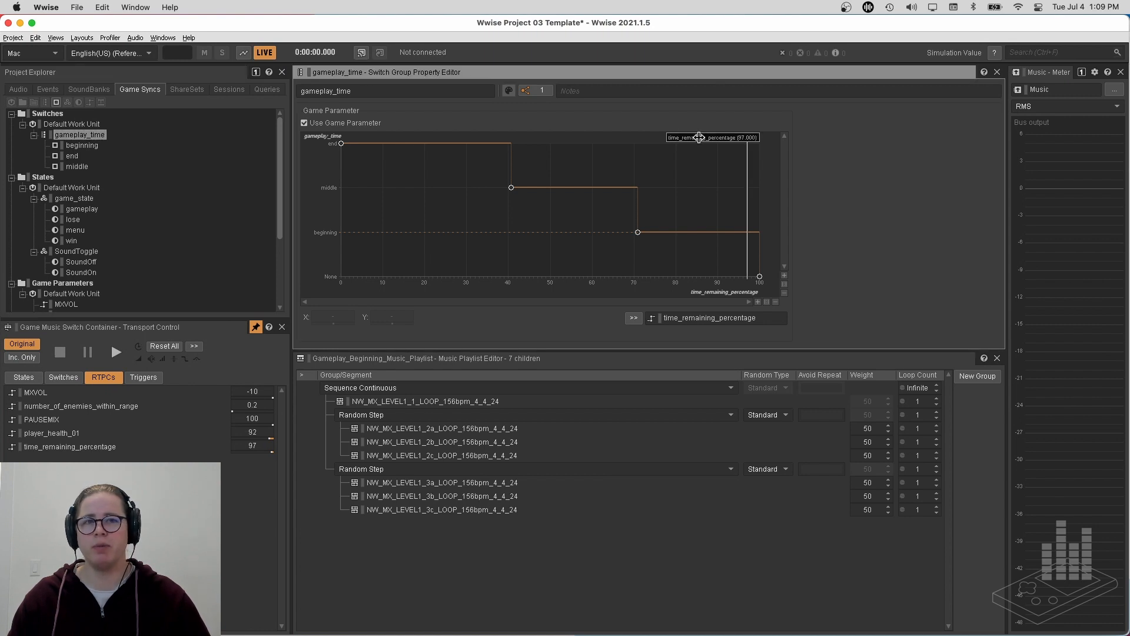
drag(698, 137, 639, 153)
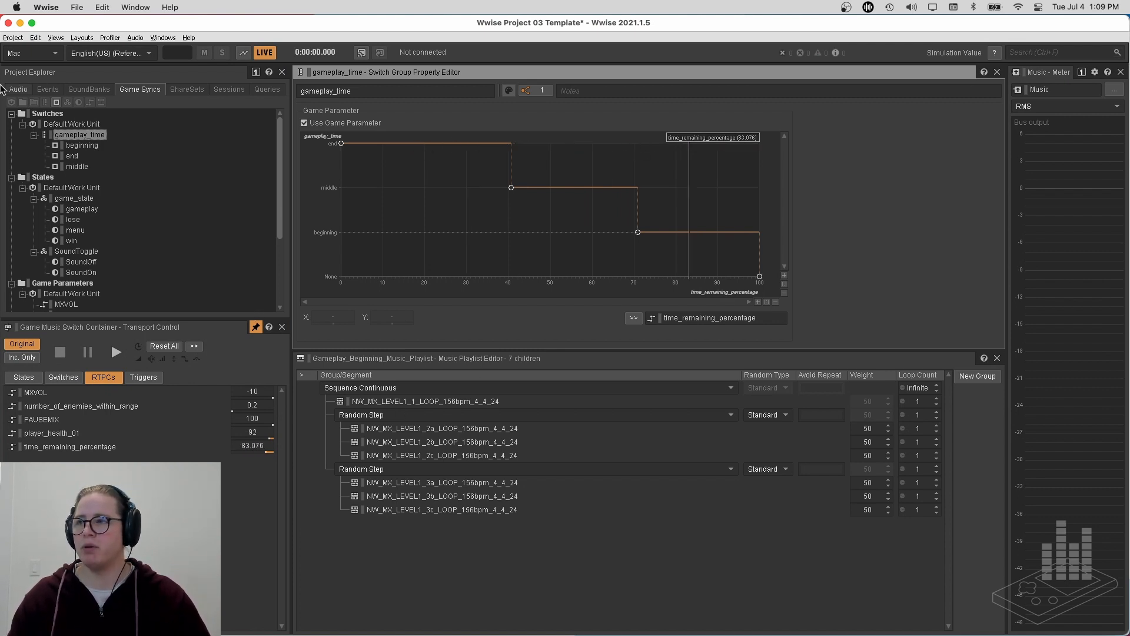
Return to the audio hierarchy and look through the segments inside Gameplay_Beginning_Music_Playlist
click(17, 90)
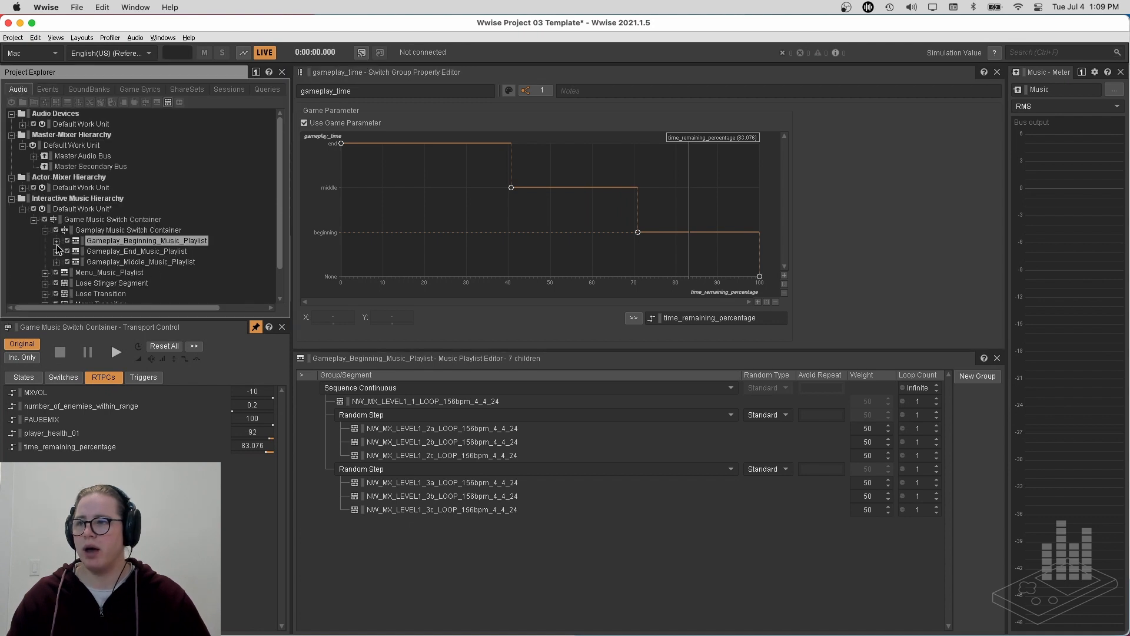
scroll(94, 250, down, 1)
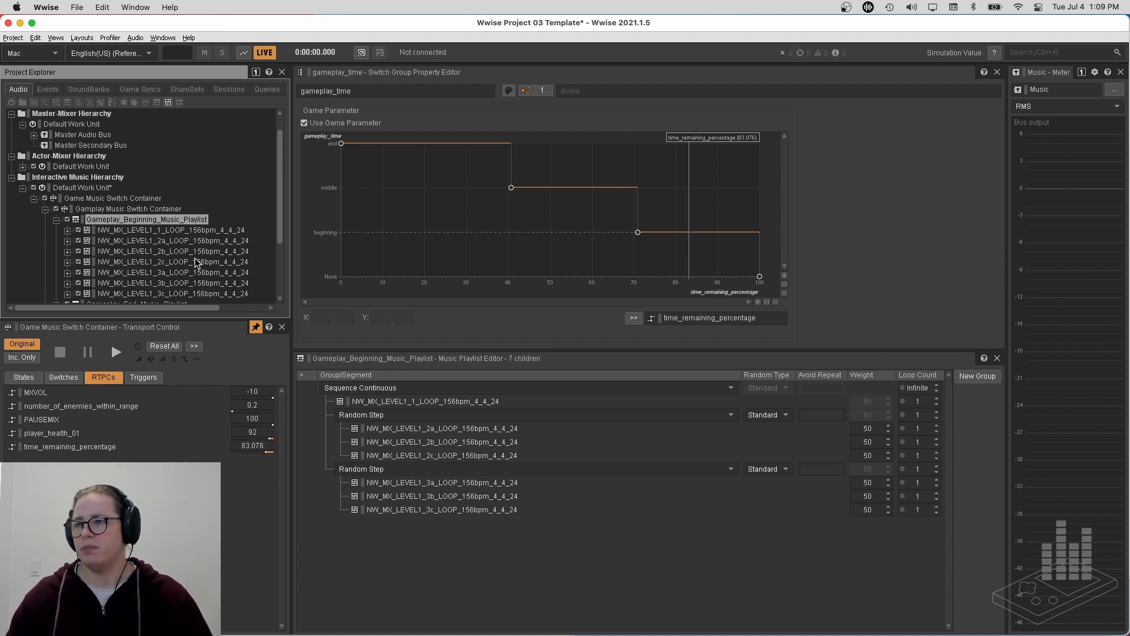
scroll(186, 255, down, 2)
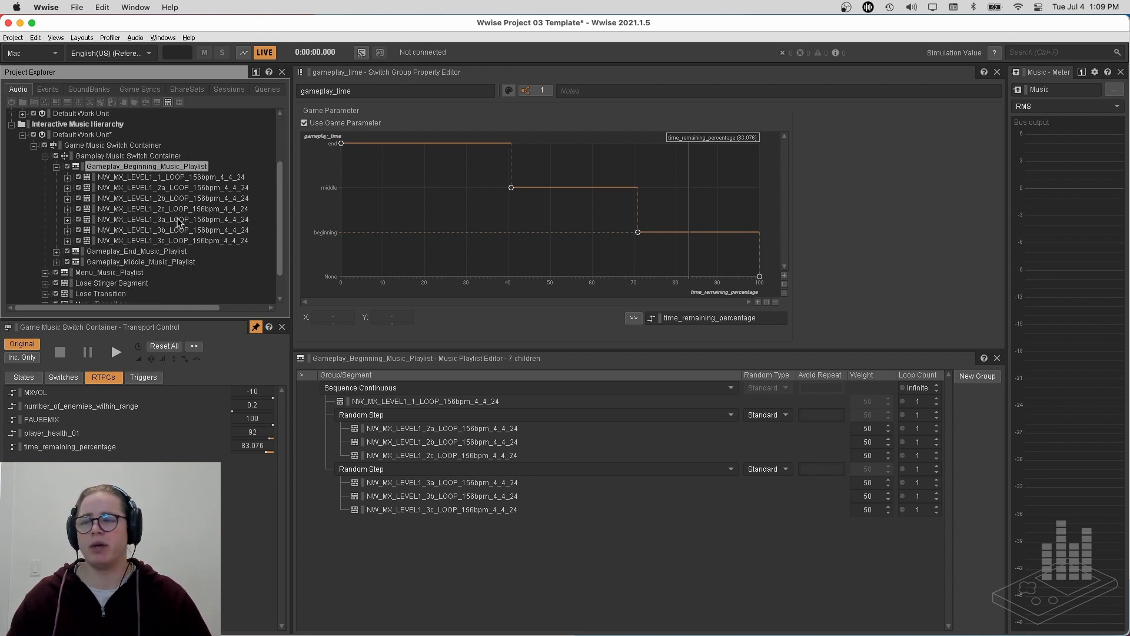
scroll(183, 219, up, 1)
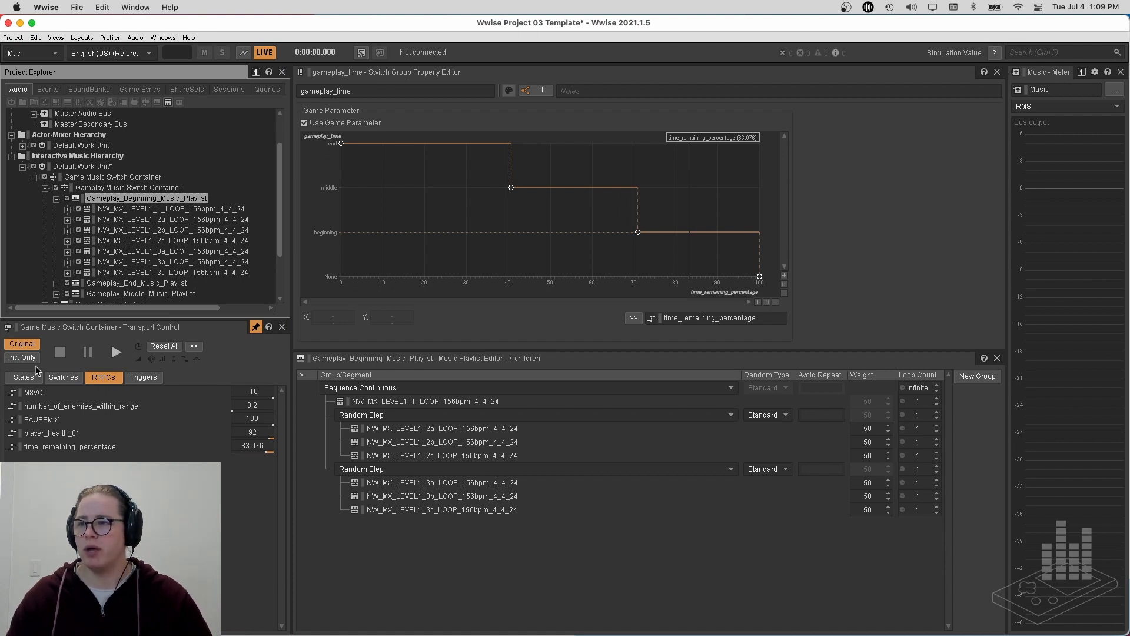
Play the Game Music Switch Container and lower time_remaining_percentage to about 50 during playback
click(116, 353)
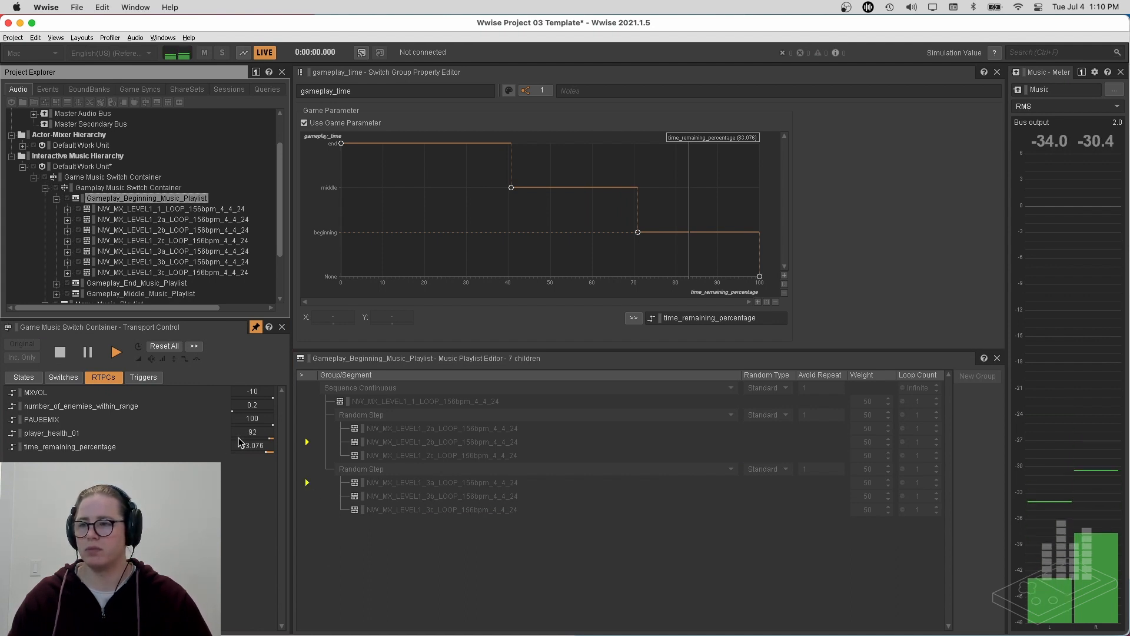
click(268, 453)
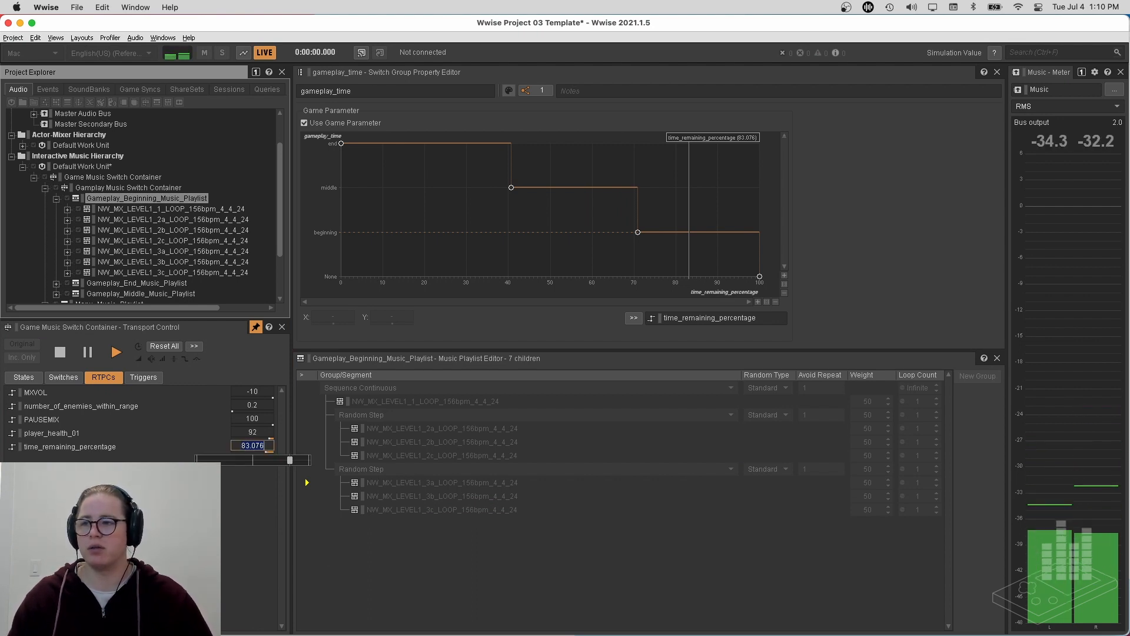
drag(289, 460, 253, 459)
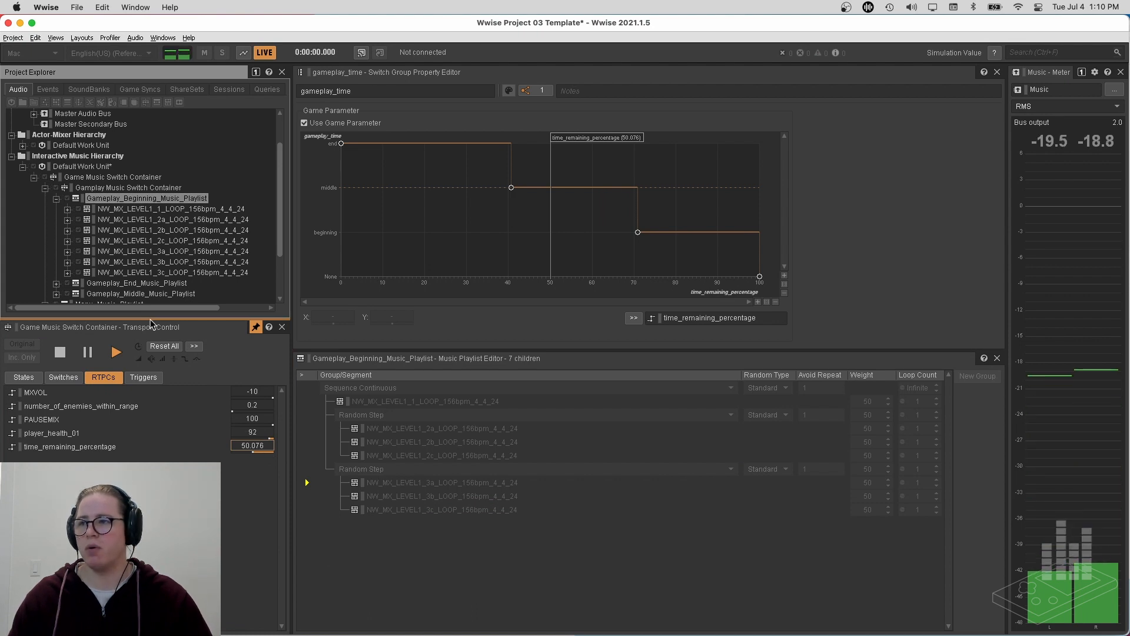
View the tracks of the NW_MX_LEVEL1_1_LOOP_156bpm_4_4_24 segment and vary number_of_enemies_within_range during playback, ending at 0
click(121, 213)
click(67, 210)
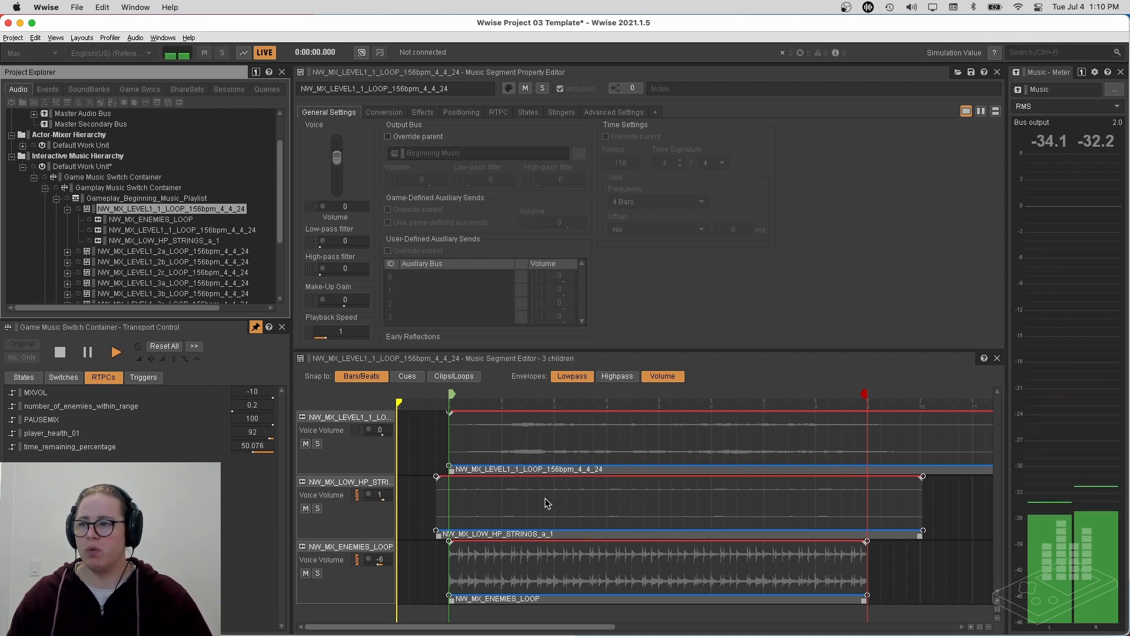
click(234, 406)
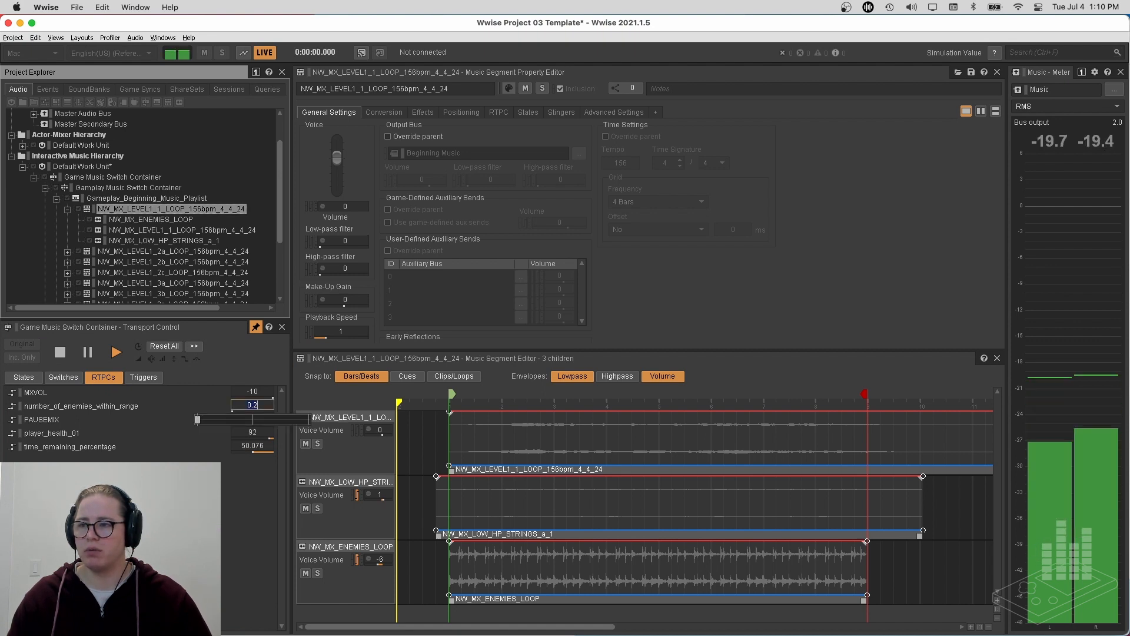
text(1.1)
mouse_move(199, 420)
mouse_down()
mouse_move(301, 420)
mouse_move(197, 419)
mouse_up()
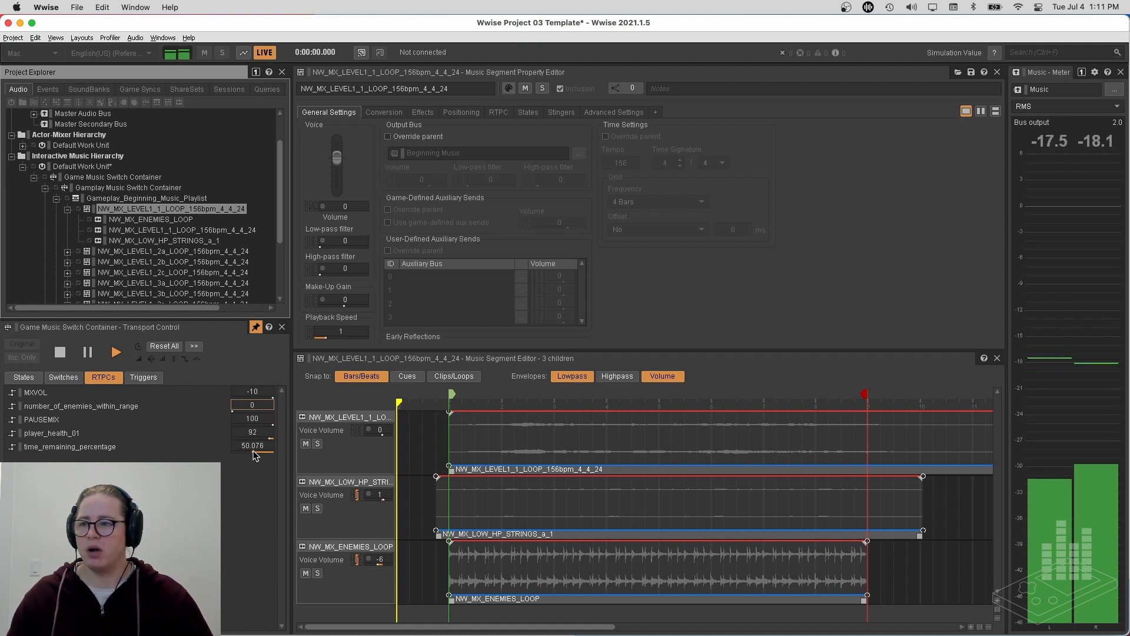
Lower time_remaining_percentage to about 12 and set player_health_01 to 25
drag(253, 450, 213, 460)
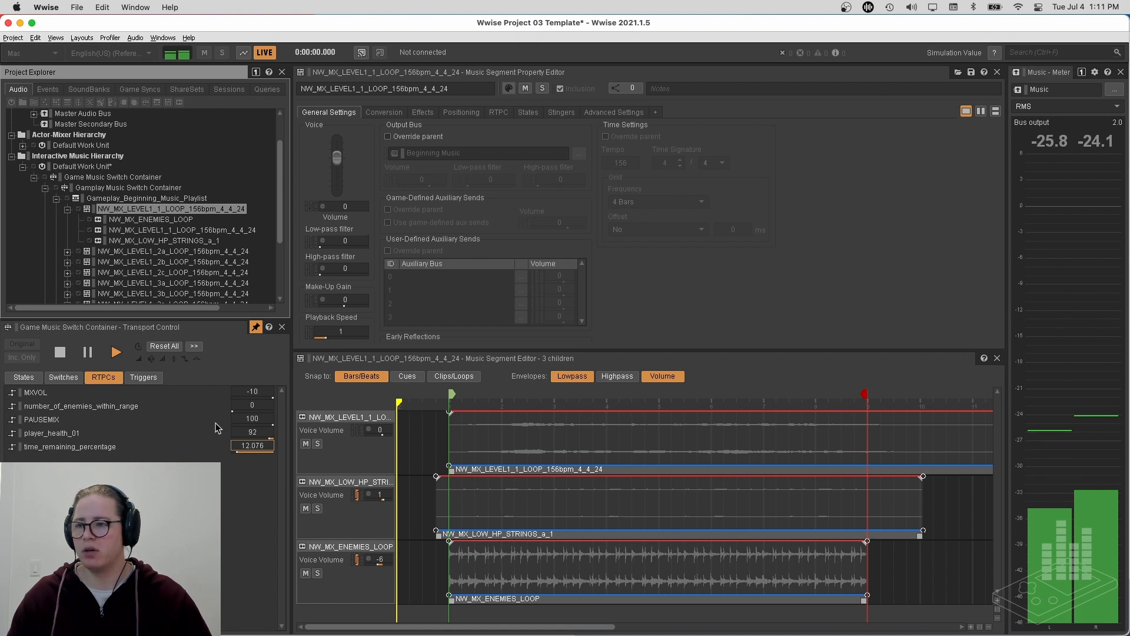
click(259, 431)
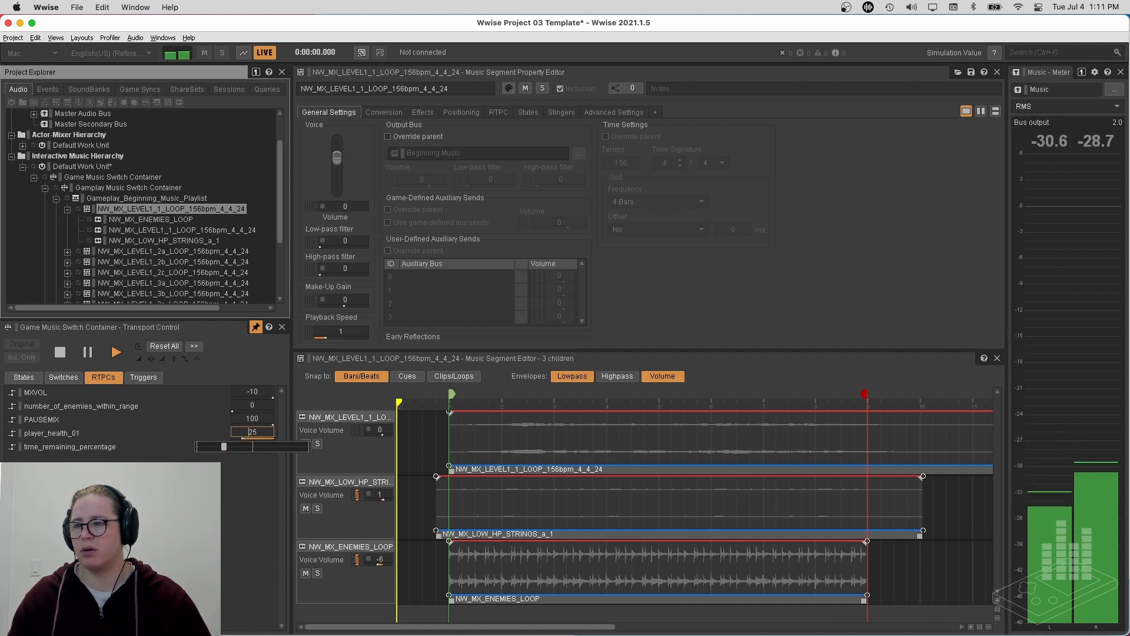
text(25)
key(Return)
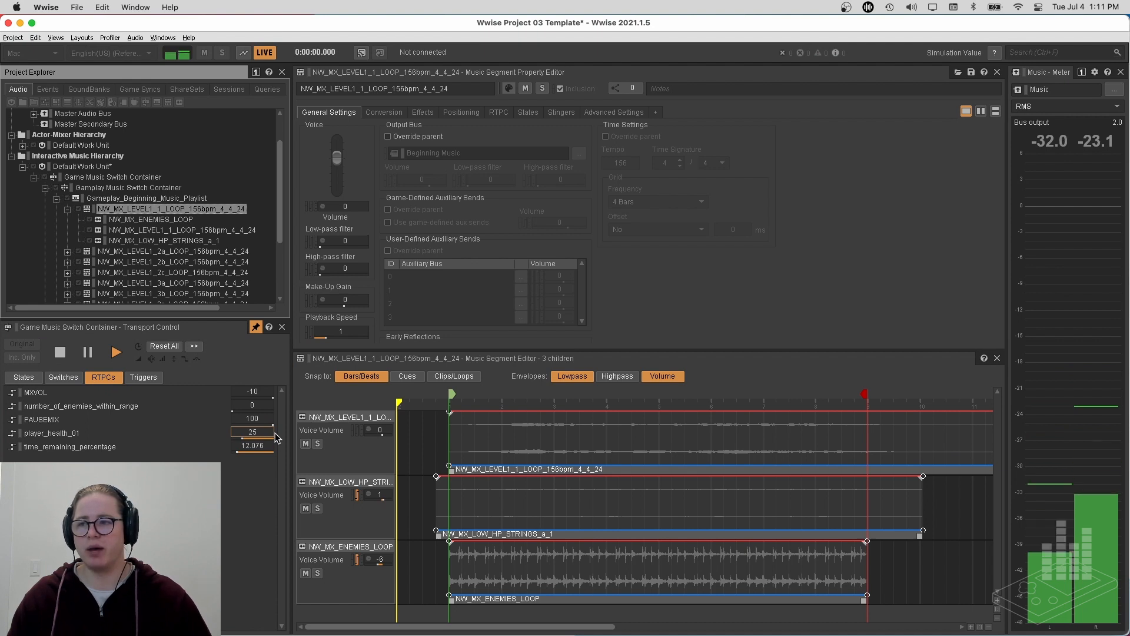
Lower player_health_01 further to 6 while the music plays
click(243, 443)
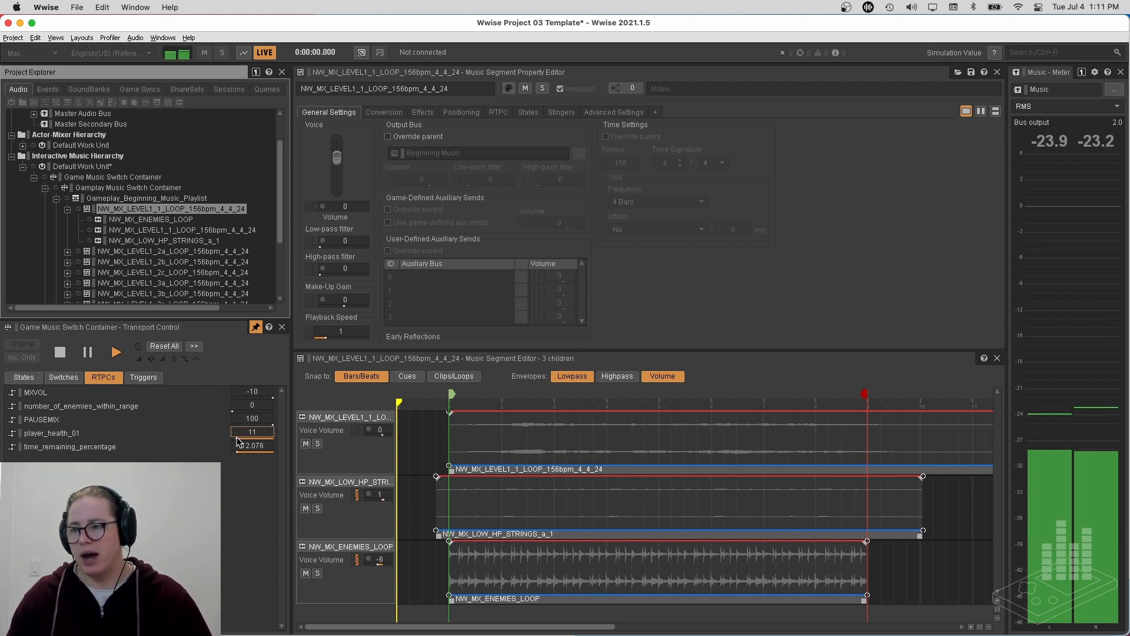
drag(237, 437, 236, 437)
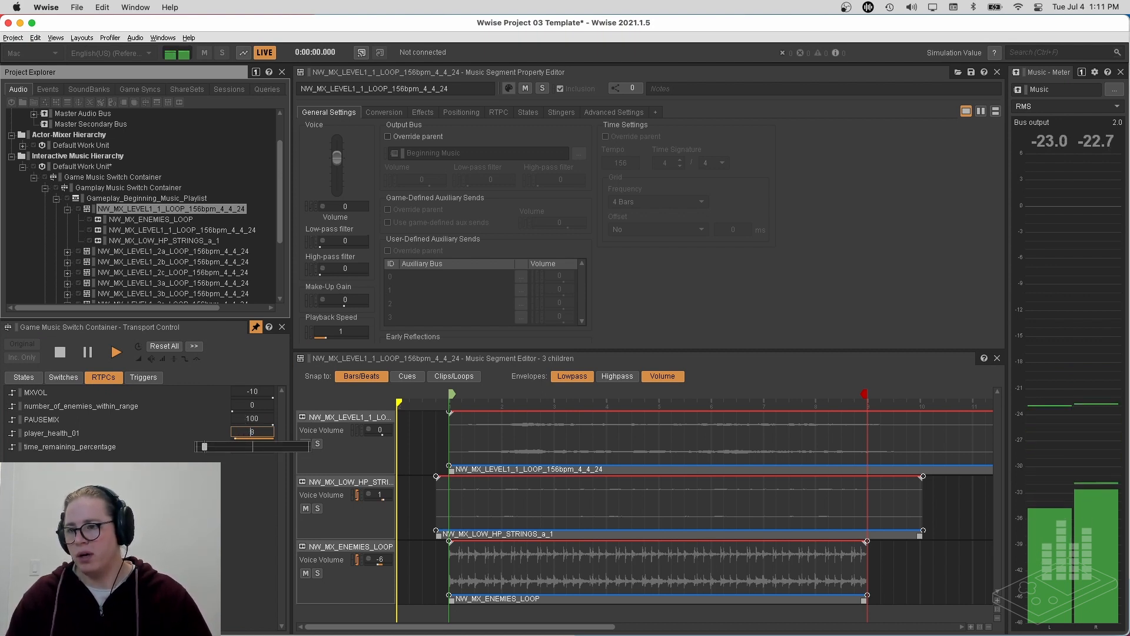
drag(235, 437, 236, 440)
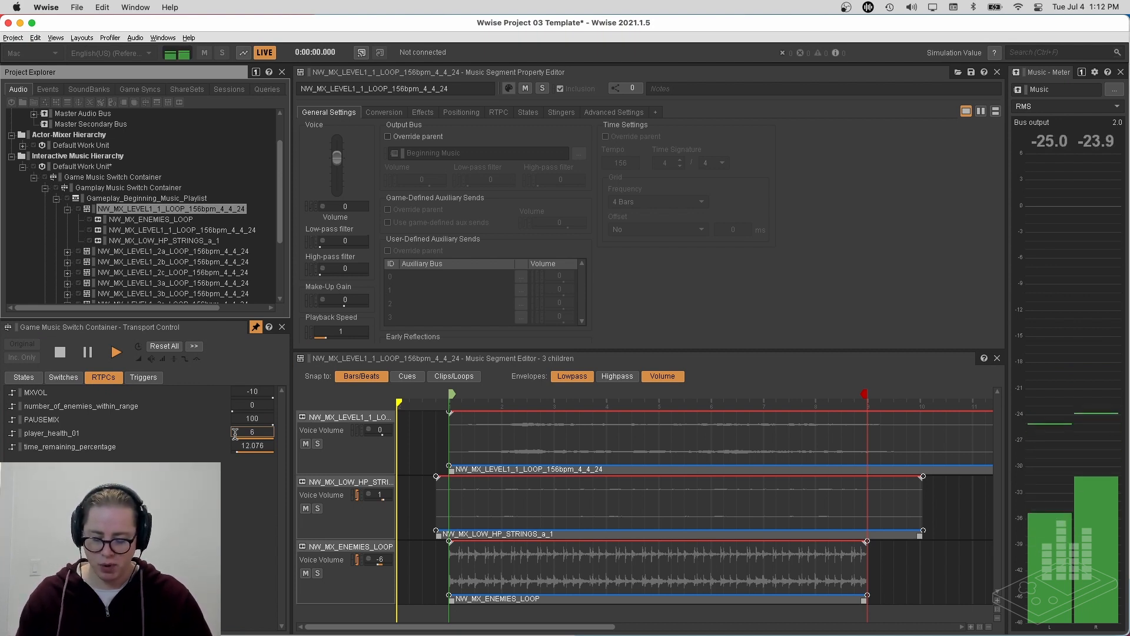
View the Music_L10 session in the Soundcaster and close it
key(shift+s)
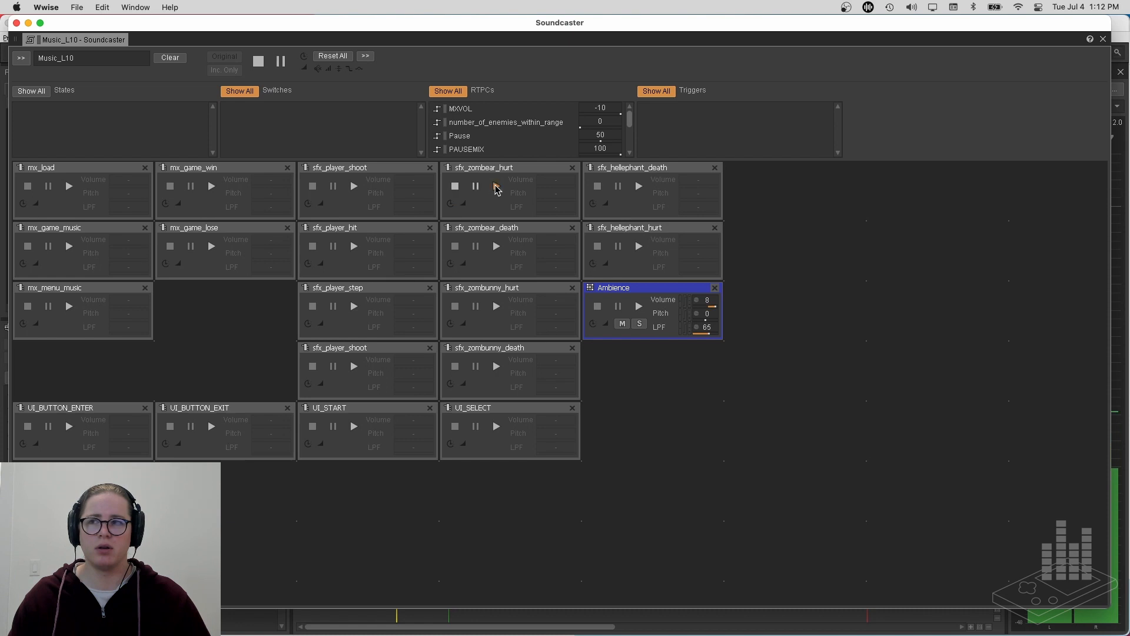
click(16, 23)
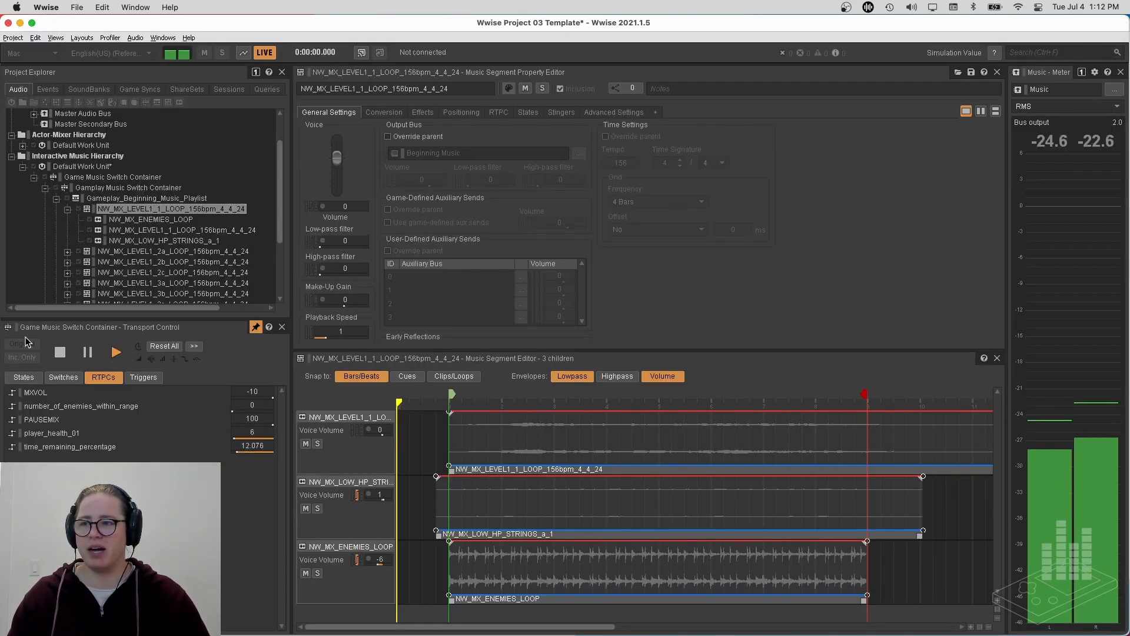
Set the game_state state to win during playback
click(25, 378)
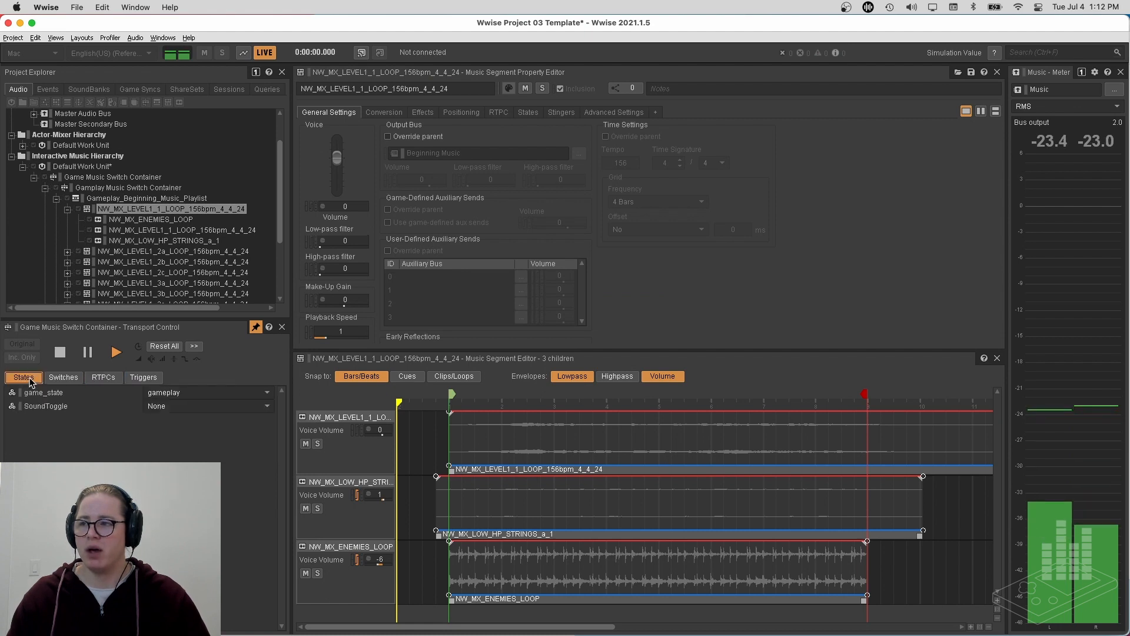
click(217, 394)
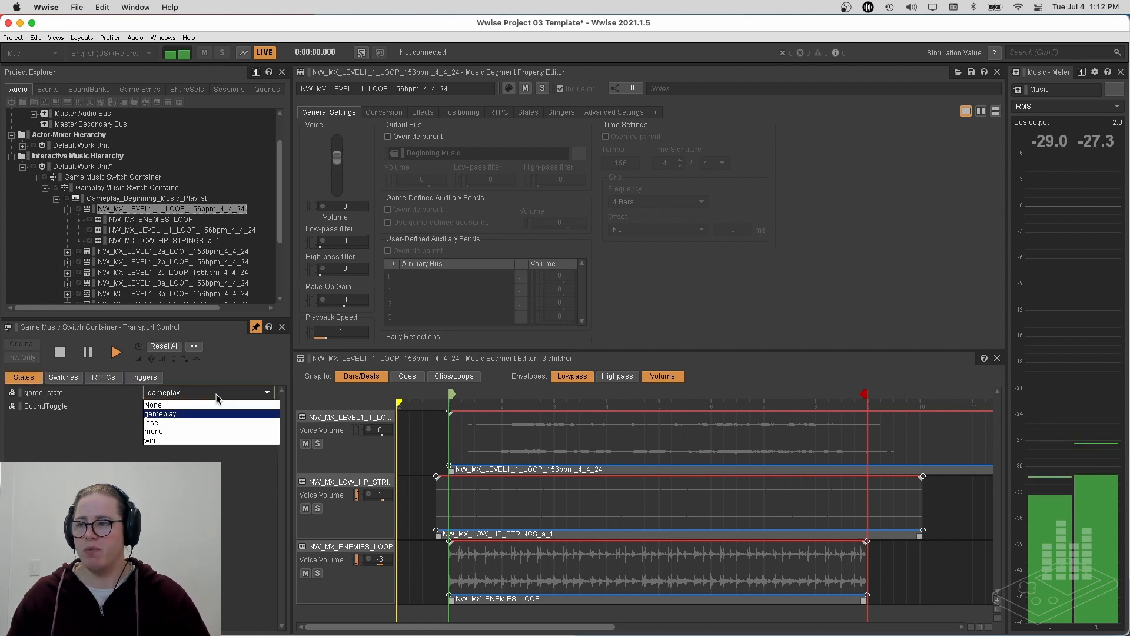
click(158, 441)
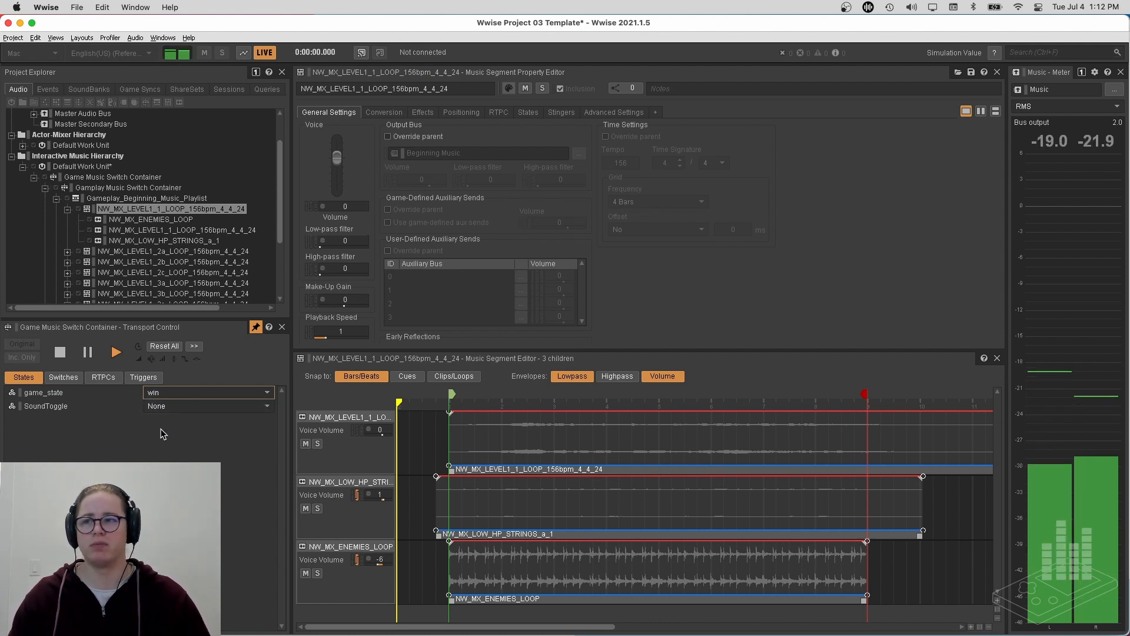
Audition the music with game_state set to menu and after that to gameplay
click(181, 393)
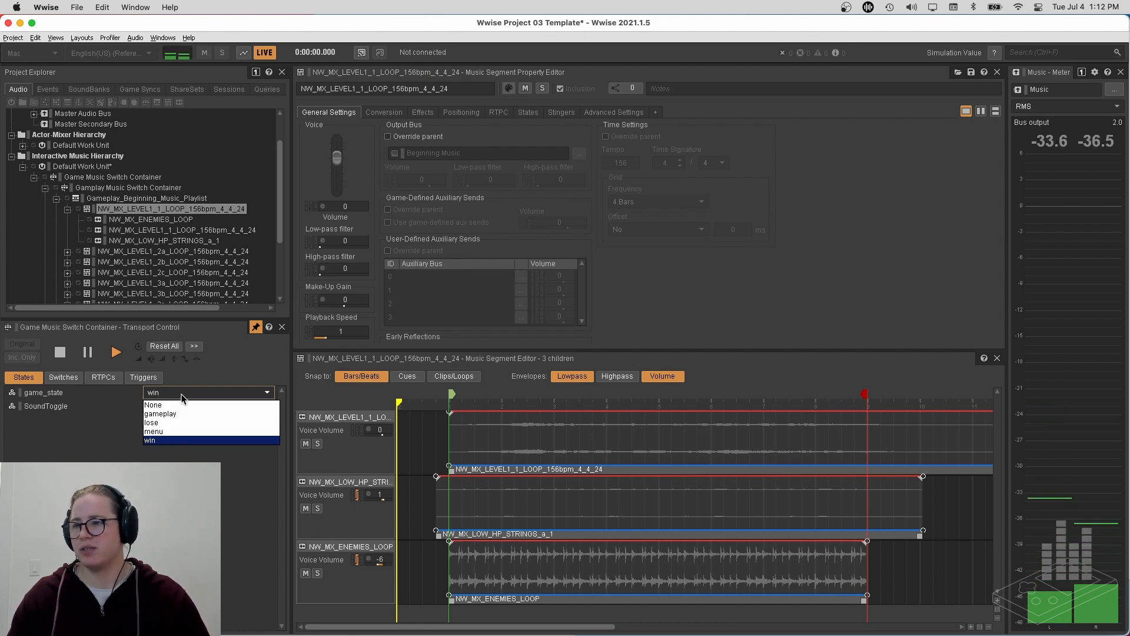
click(178, 433)
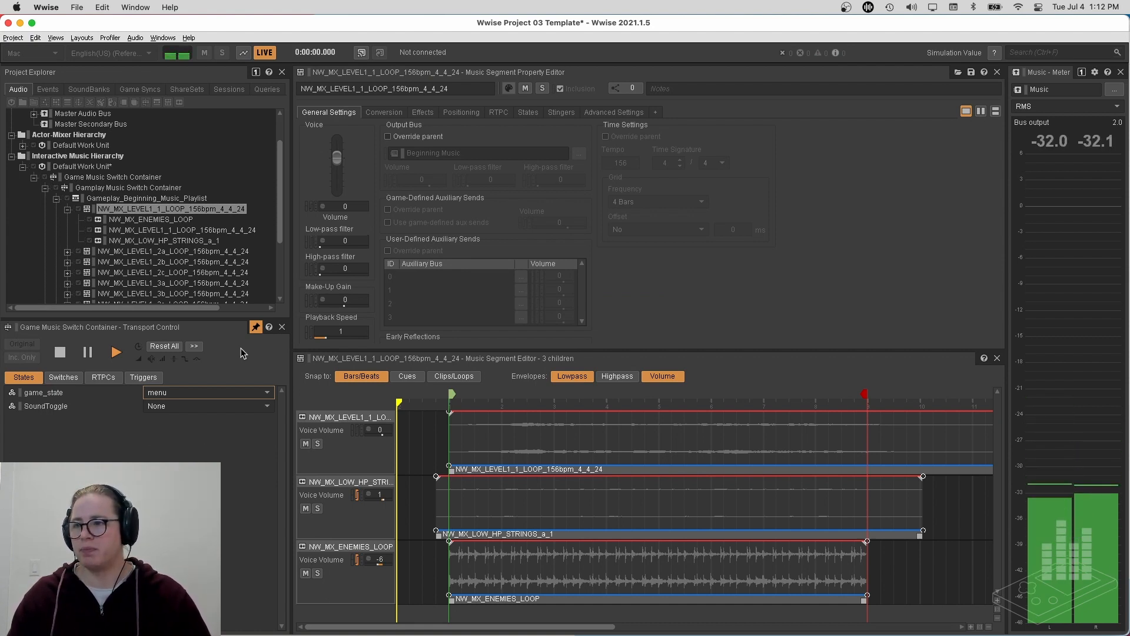
click(239, 393)
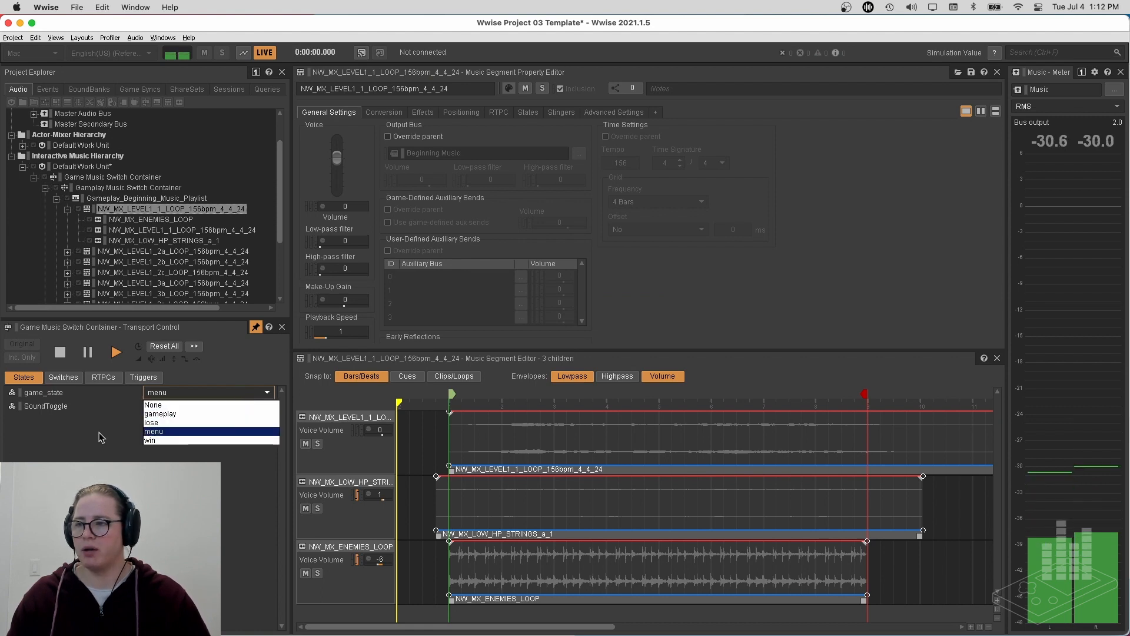
click(169, 414)
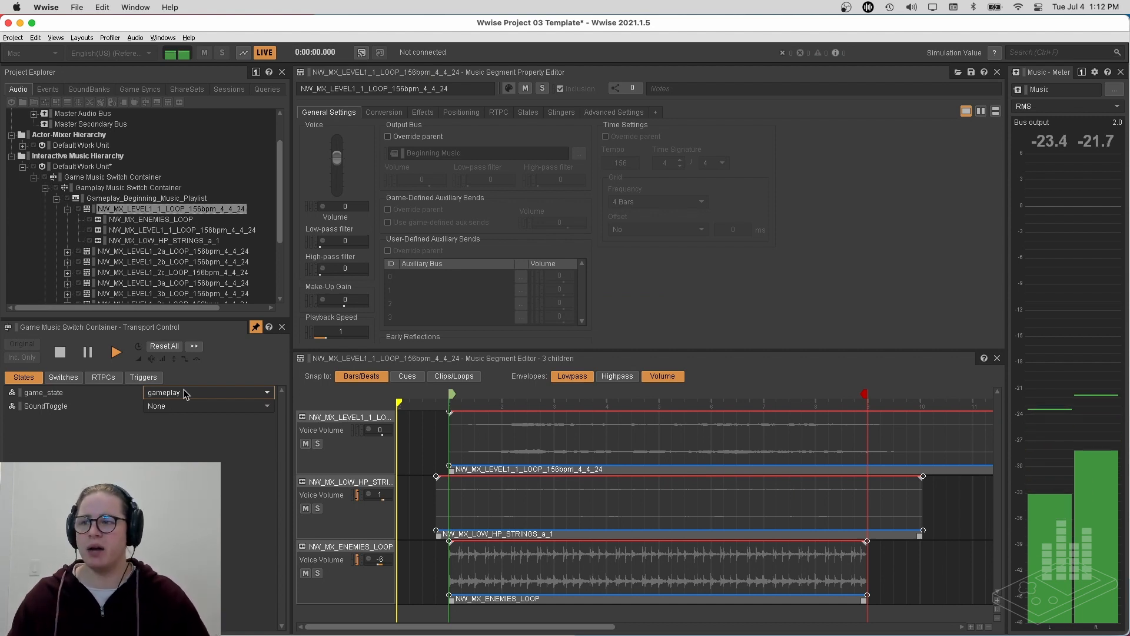
Set game_state to lose during playback, and return it to menu
click(241, 393)
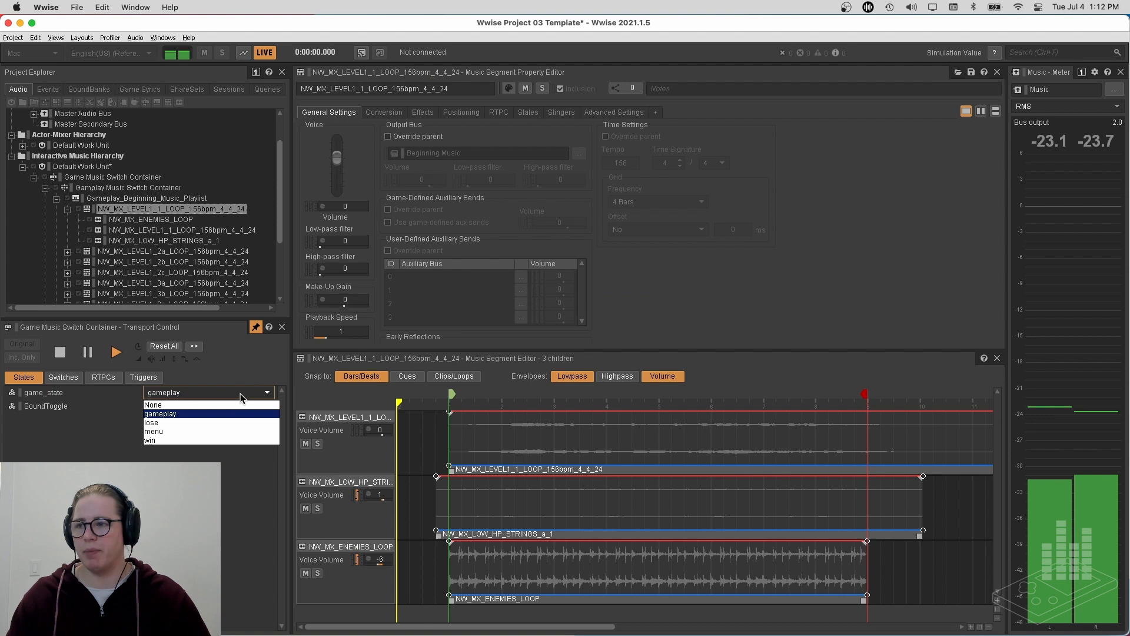
click(209, 430)
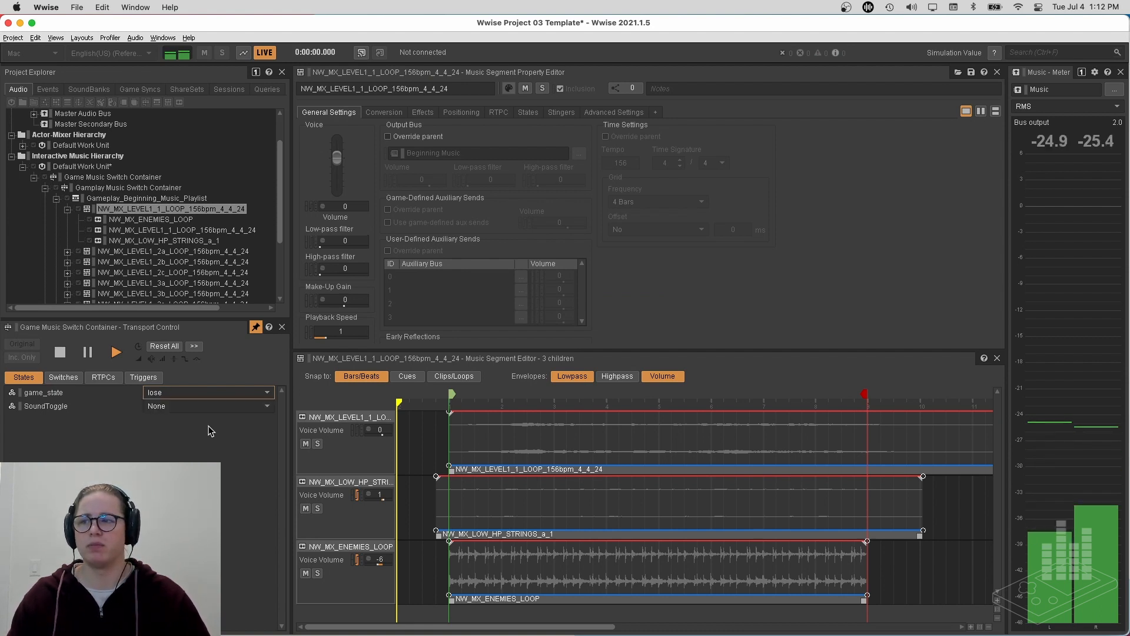
click(212, 392)
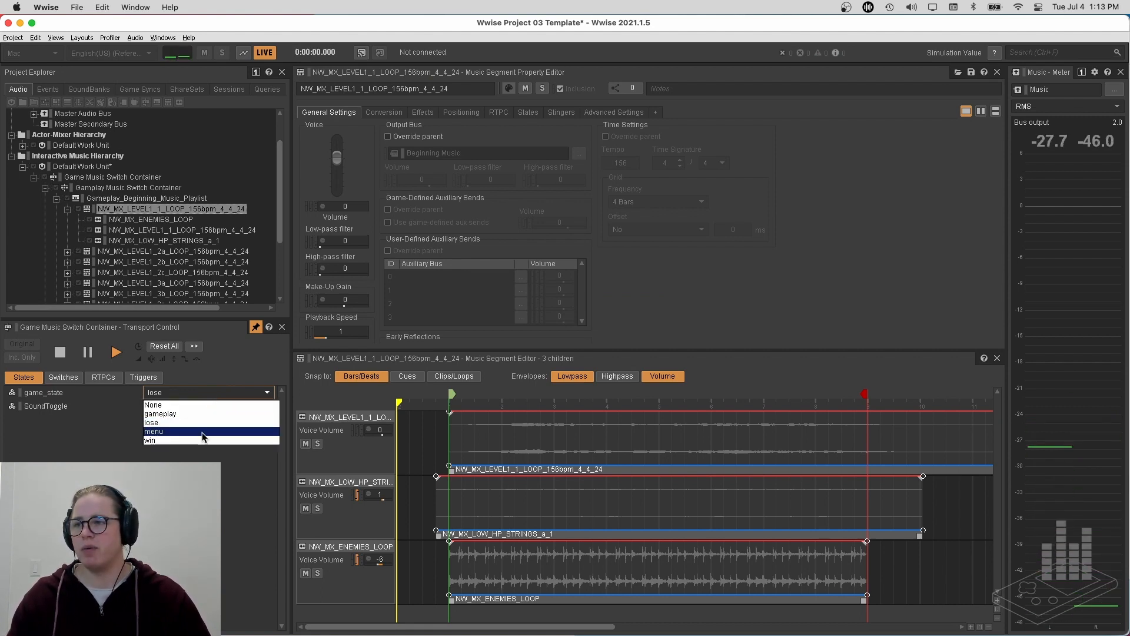
click(202, 433)
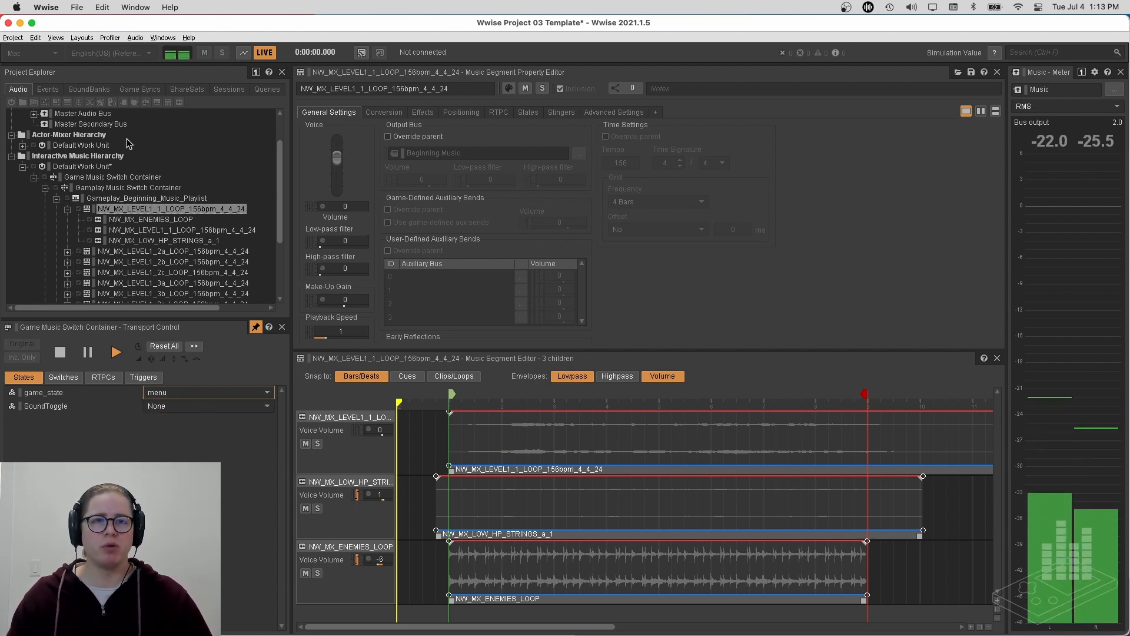
Open NW_UI_BUTTON_ENTER from the UI folder of the Actor-Mixer Hierarchy and switch to the layout with the Contents Editor
click(34, 177)
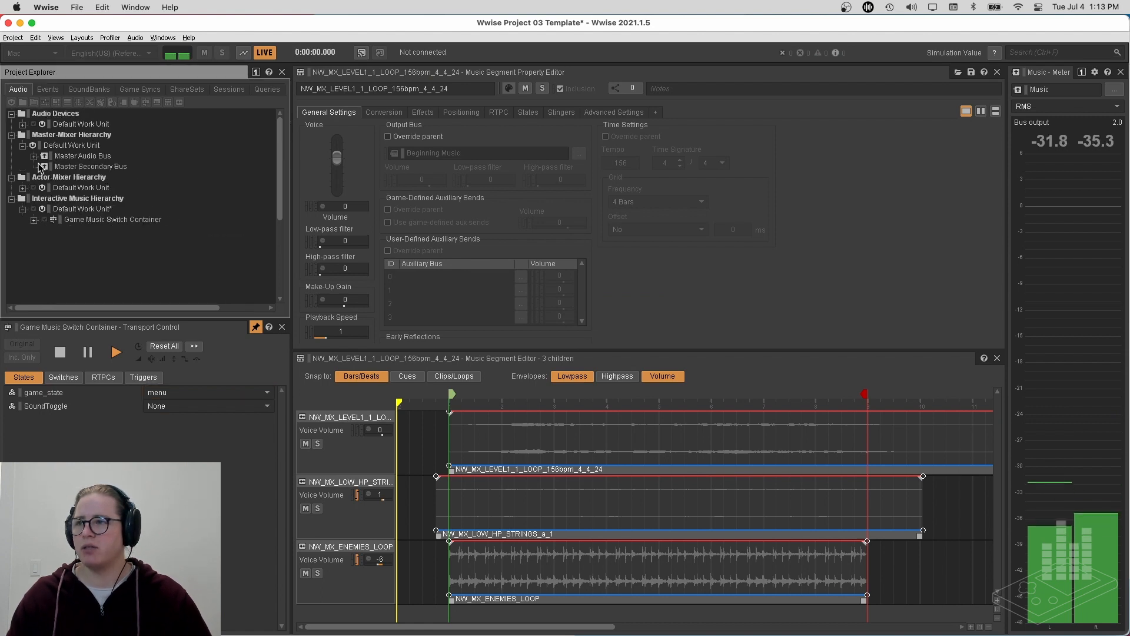
click(23, 188)
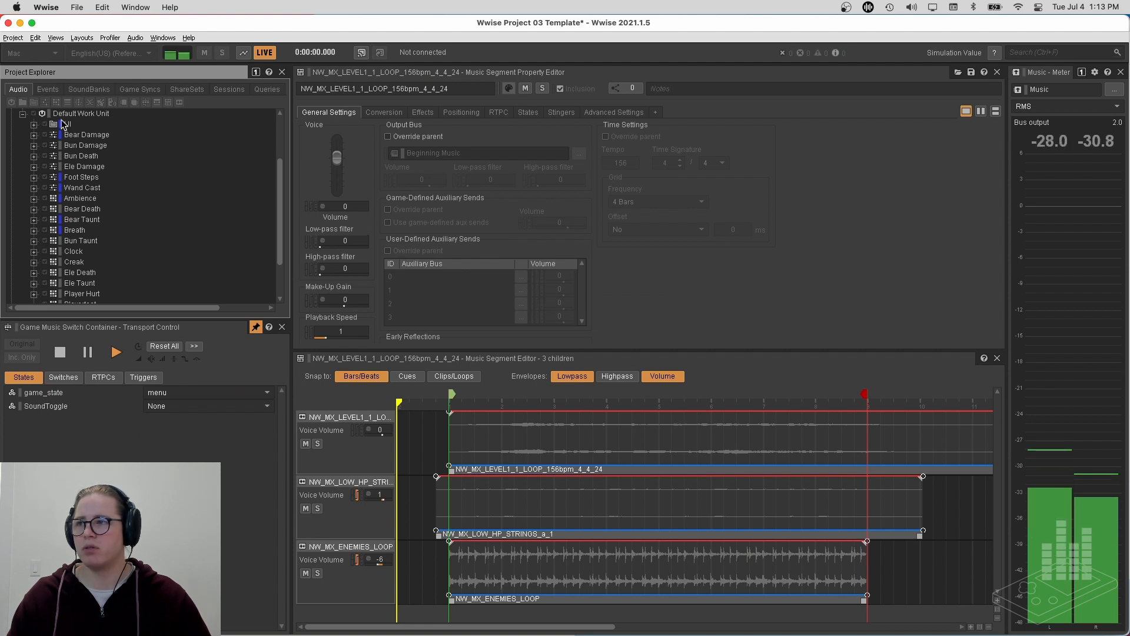
click(33, 124)
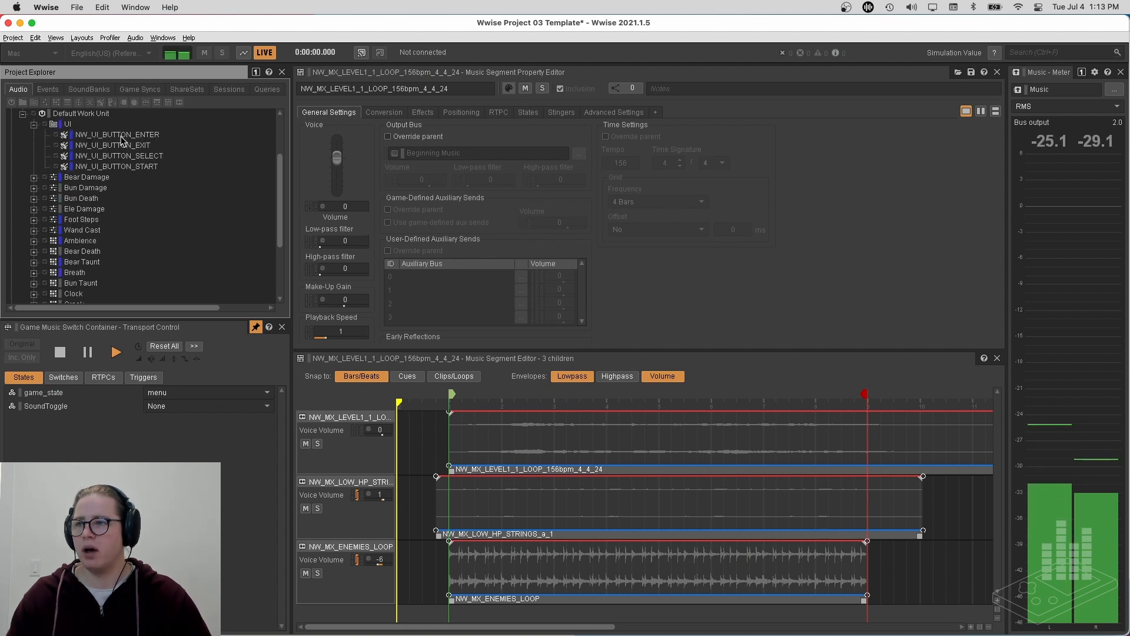
click(124, 136)
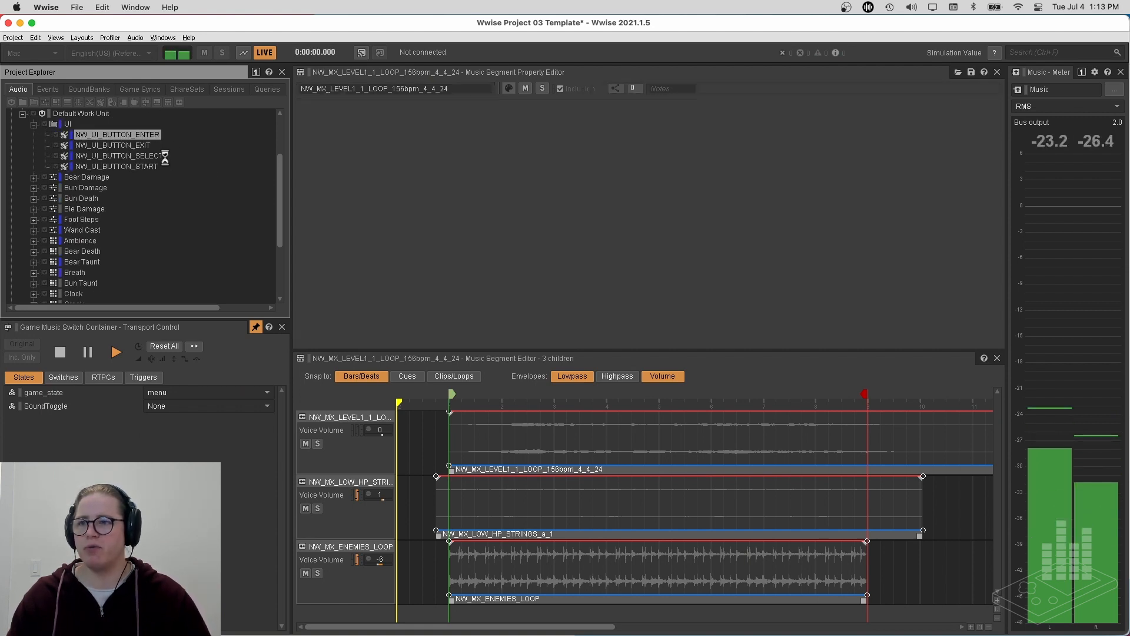
click(82, 38)
click(95, 51)
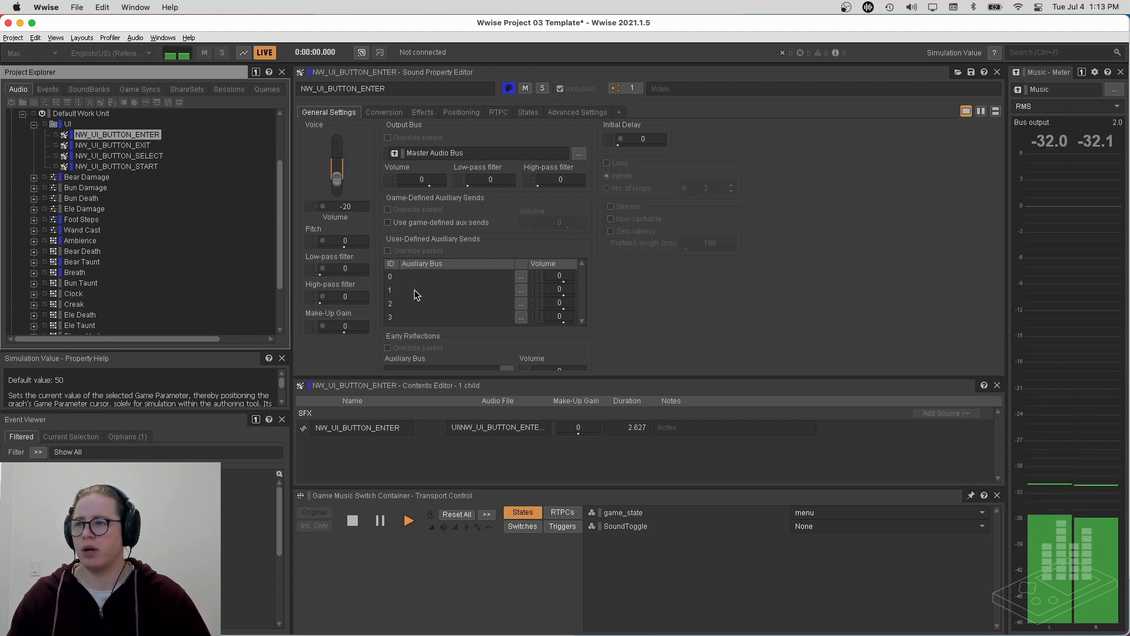
Audition the NW_UI_BUTTON_ENTER and NW_UI_BUTTON_SELECT sounds in the UI folder
click(147, 145)
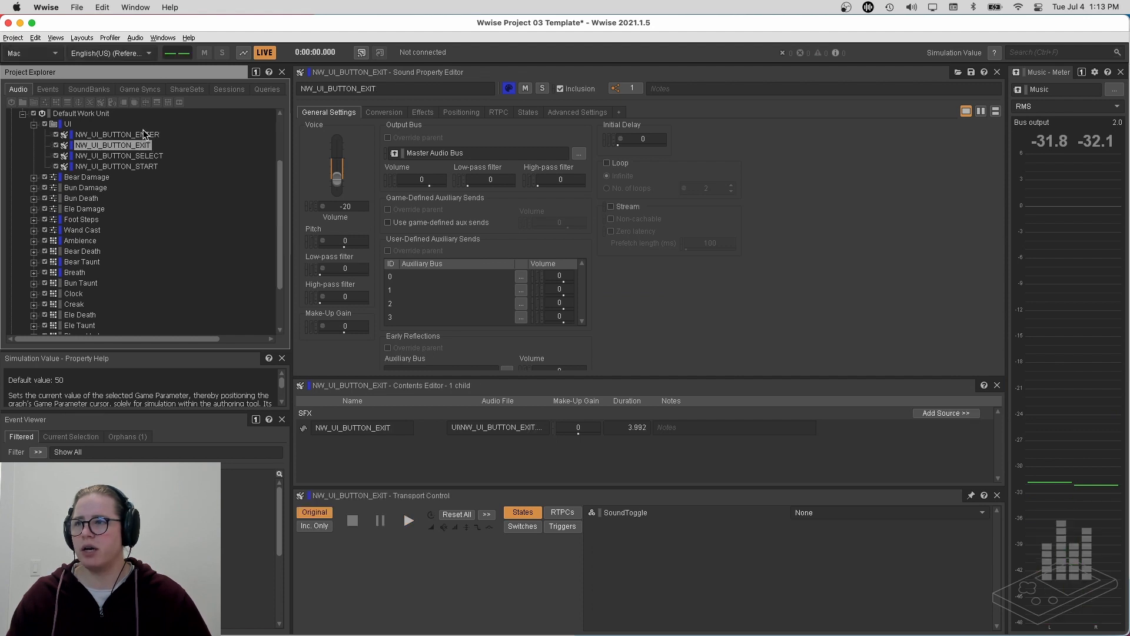
click(147, 135)
key(space)
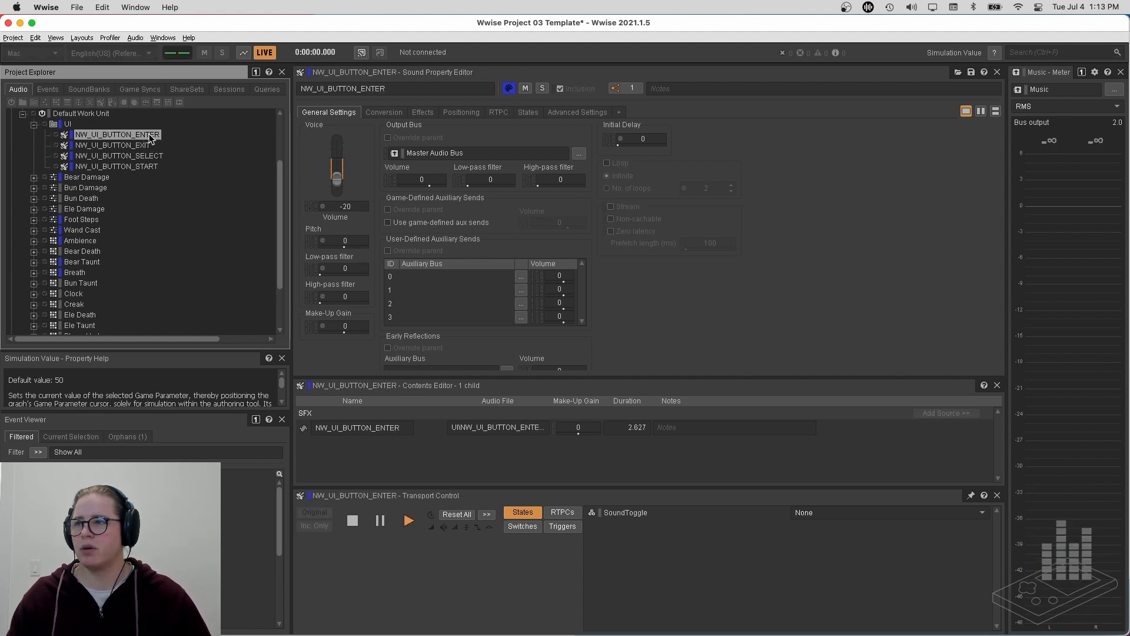
key(space)
key(space)
click(147, 157)
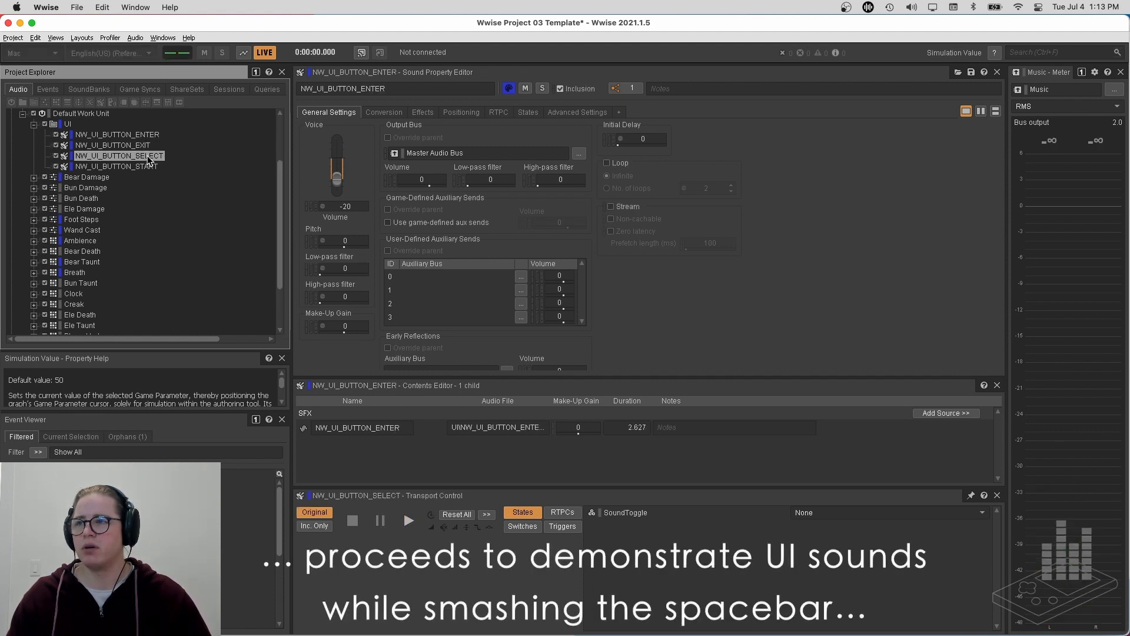
key(space)
key(space)
Audition the NW_UI_BUTTON_EXIT and NW_UI_BUTTON_START sounds in the UI folder
click(142, 145)
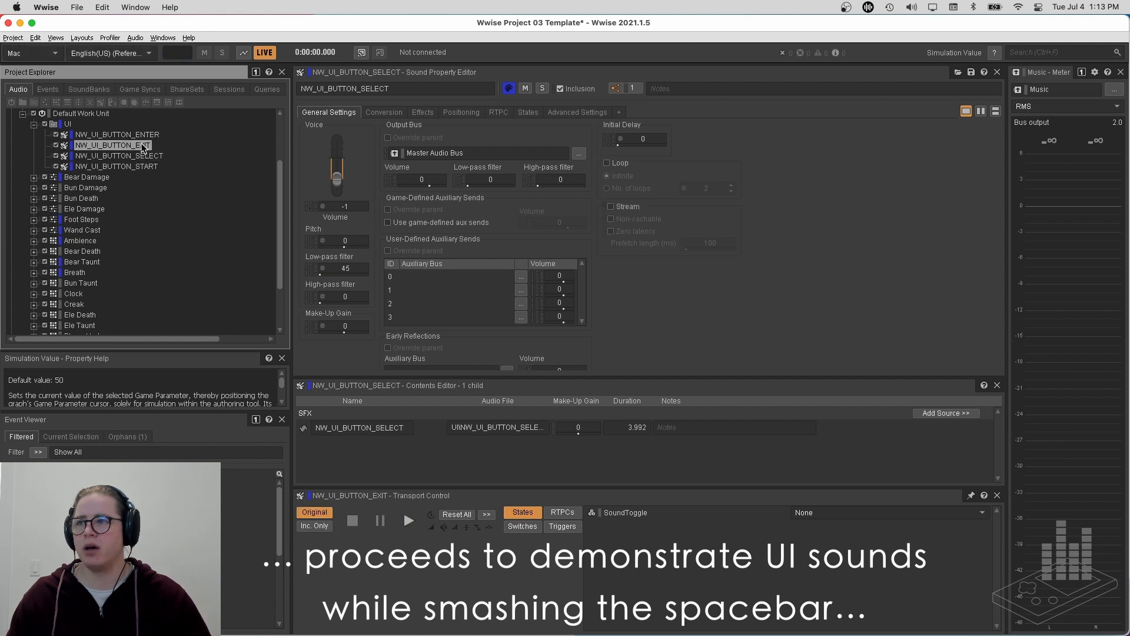
key(space)
key(space)
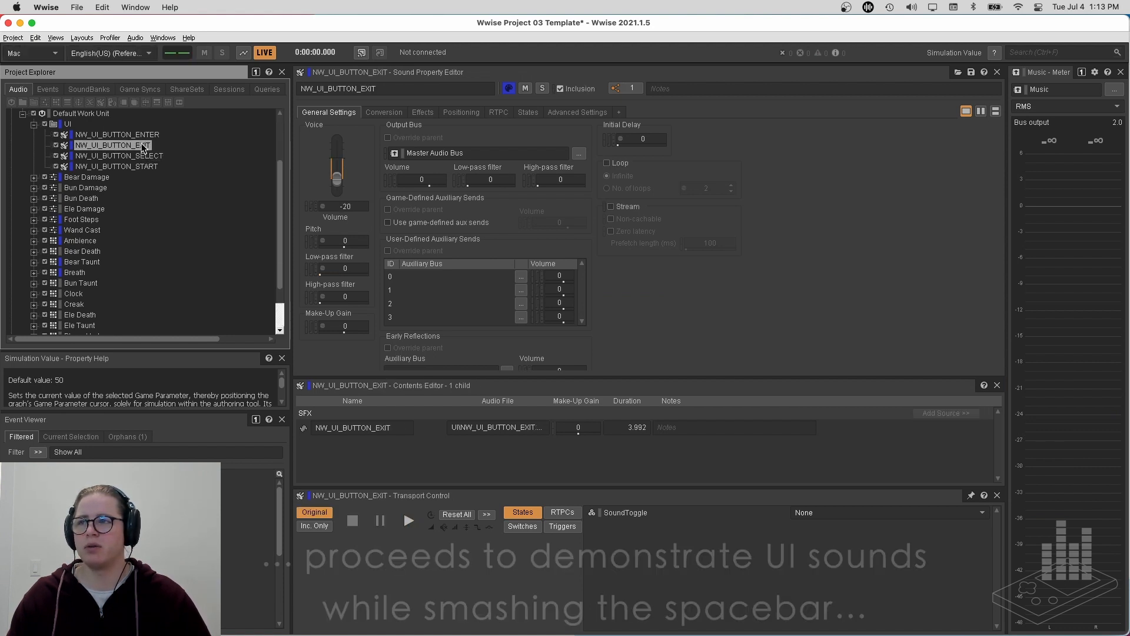
key(space)
click(147, 166)
key(space)
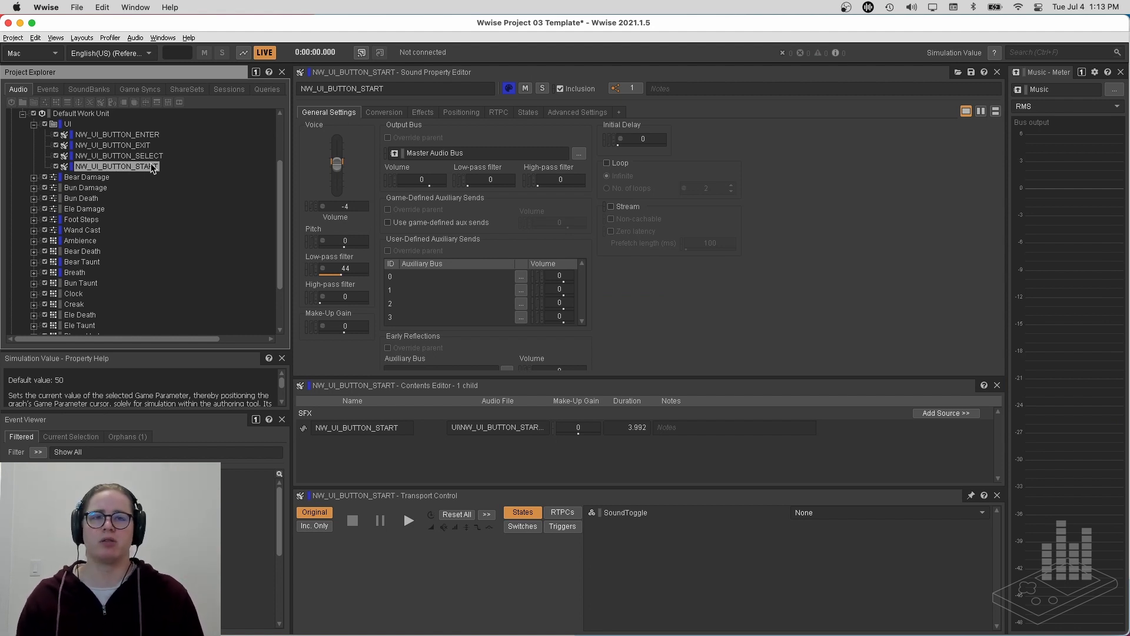
Collapse the UI folder and review the properties of the Bear Damage, Ele Damage and Bun Damage actor-mixers
click(34, 124)
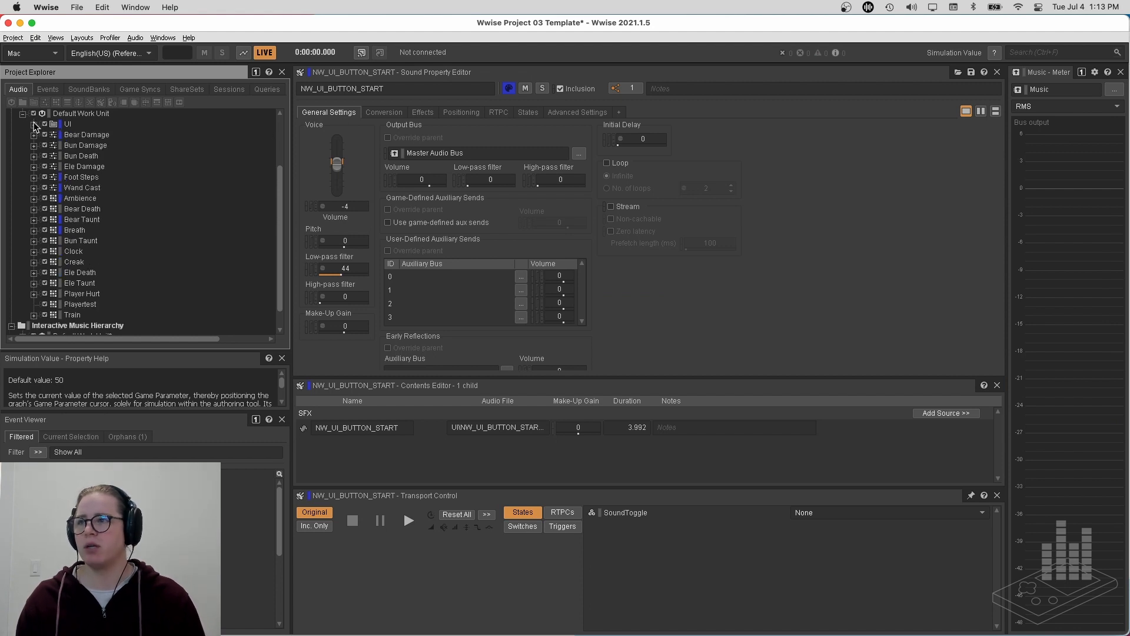
click(66, 137)
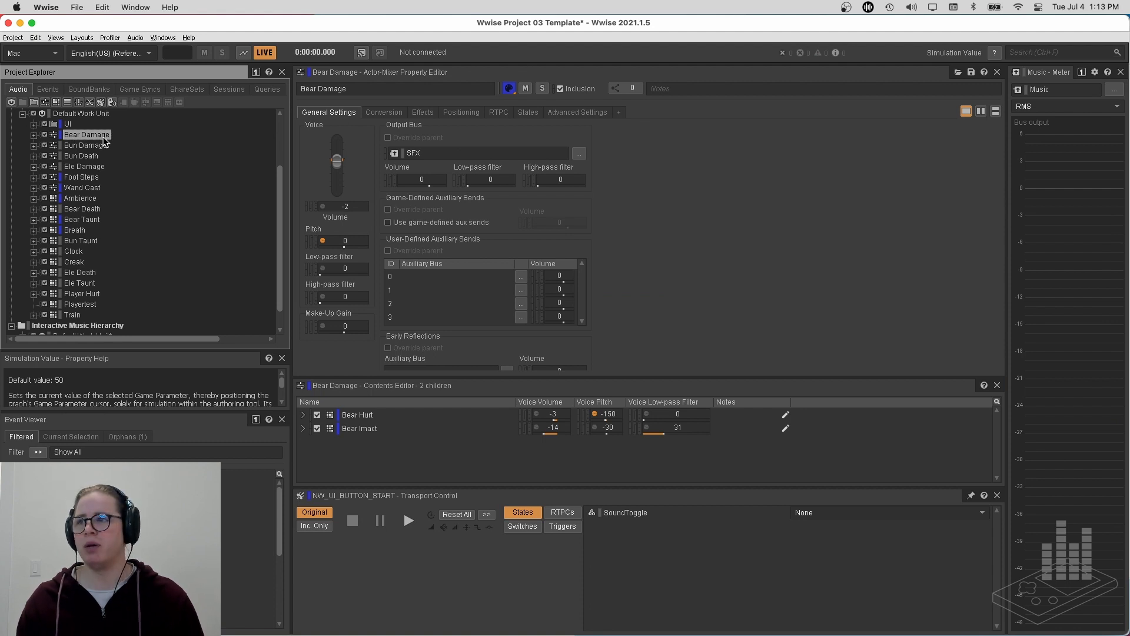
click(94, 167)
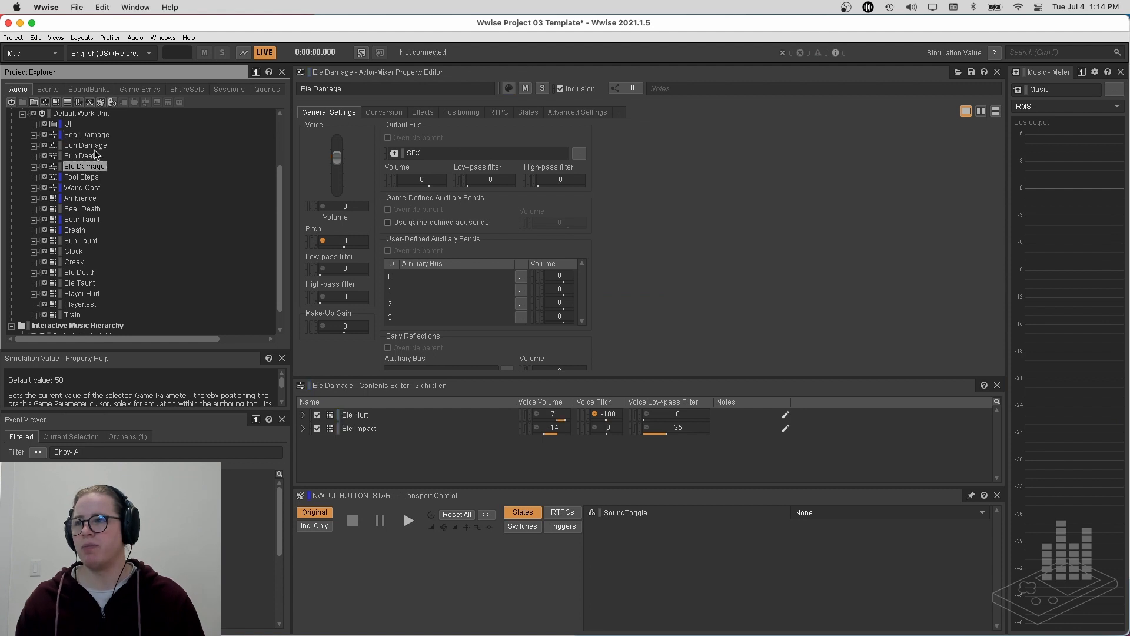
click(95, 146)
click(95, 137)
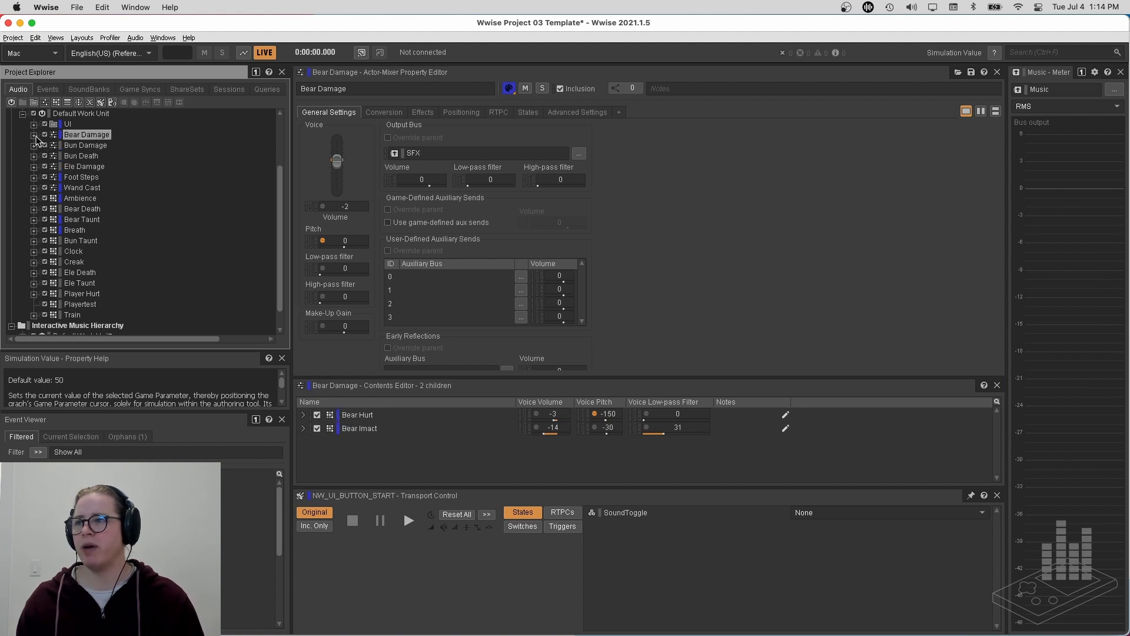
Expand Bear Damage and its Bear Hurt container, and audition Bear Hurt
click(34, 135)
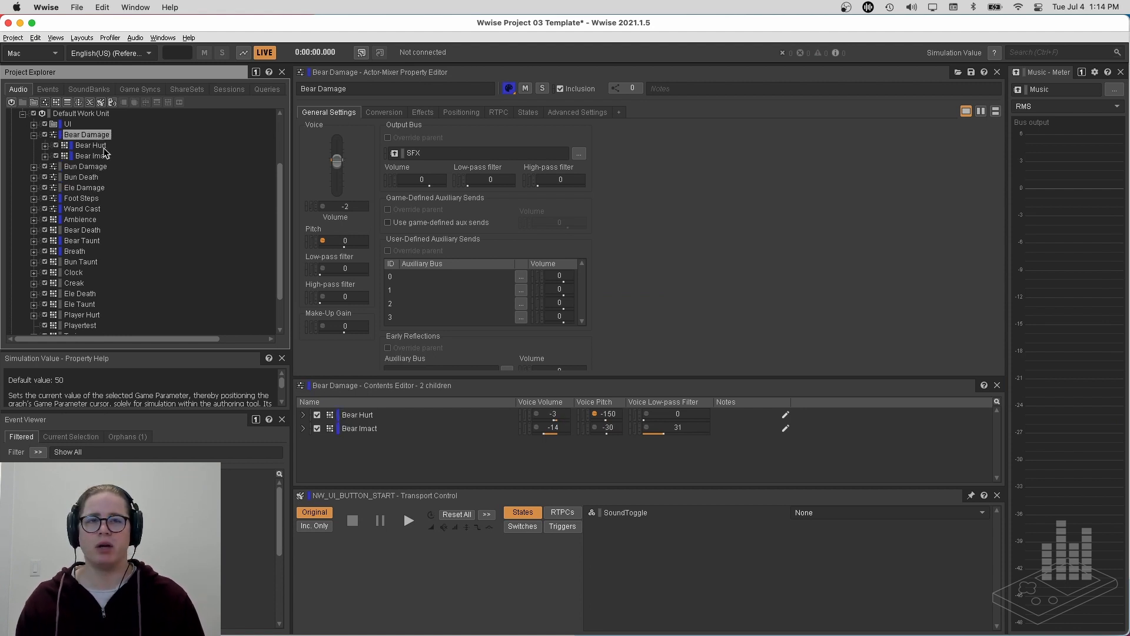
click(91, 145)
click(46, 146)
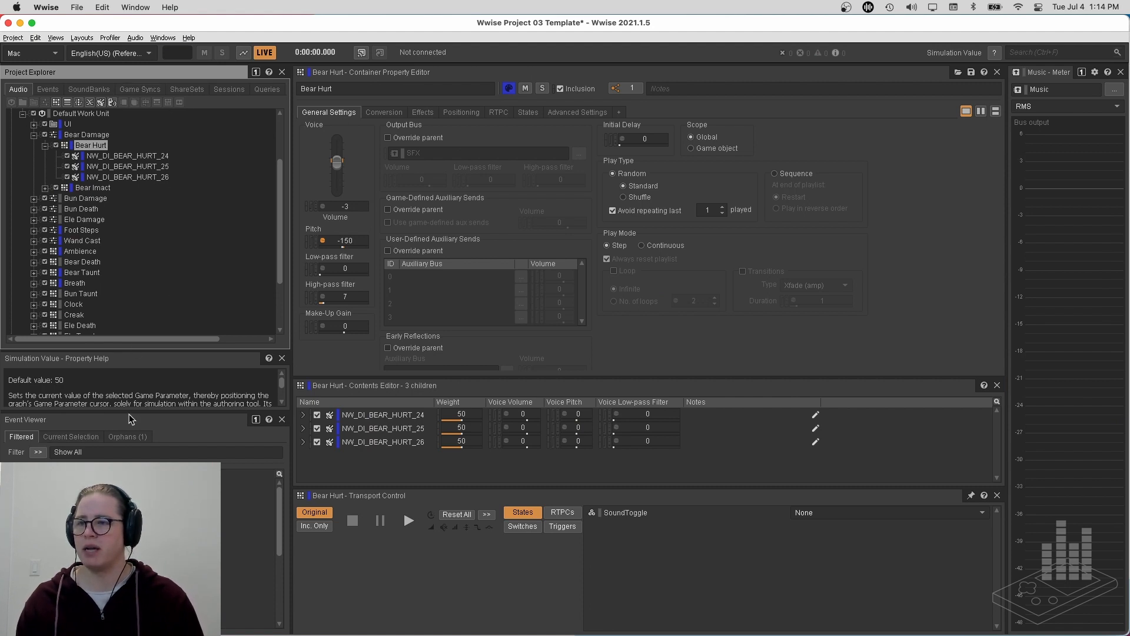
key(space)
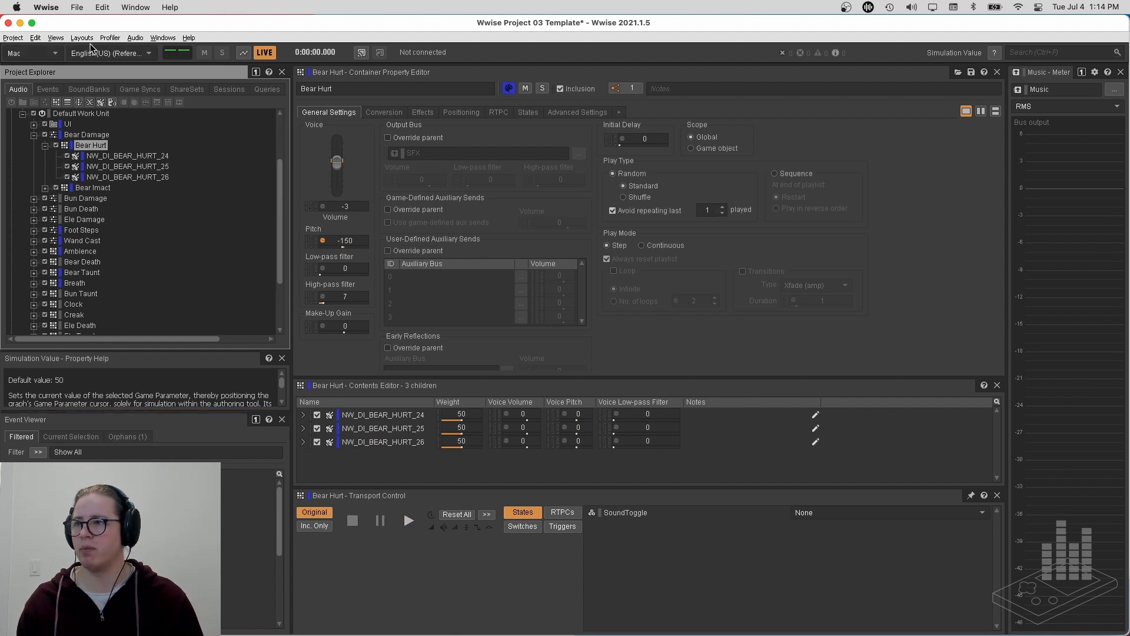
Expand the Game Music Switch Container and view the transitions of the Gamplay Music Switch Container inside it
scroll(105, 283, down, 2)
scroll(105, 282, down, 2)
click(92, 327)
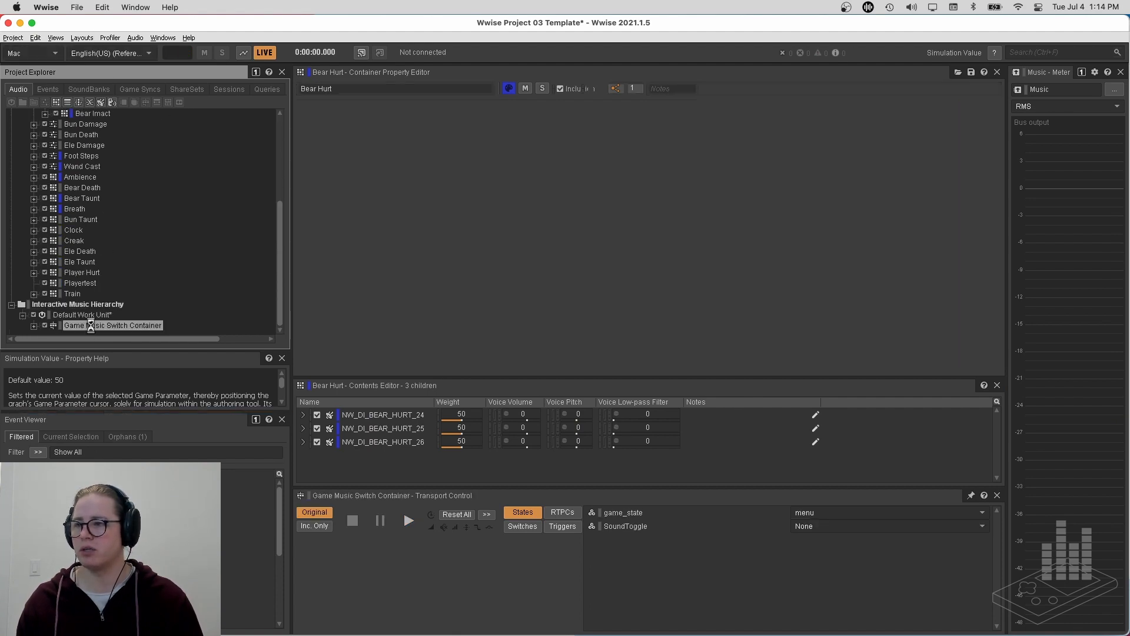
click(34, 326)
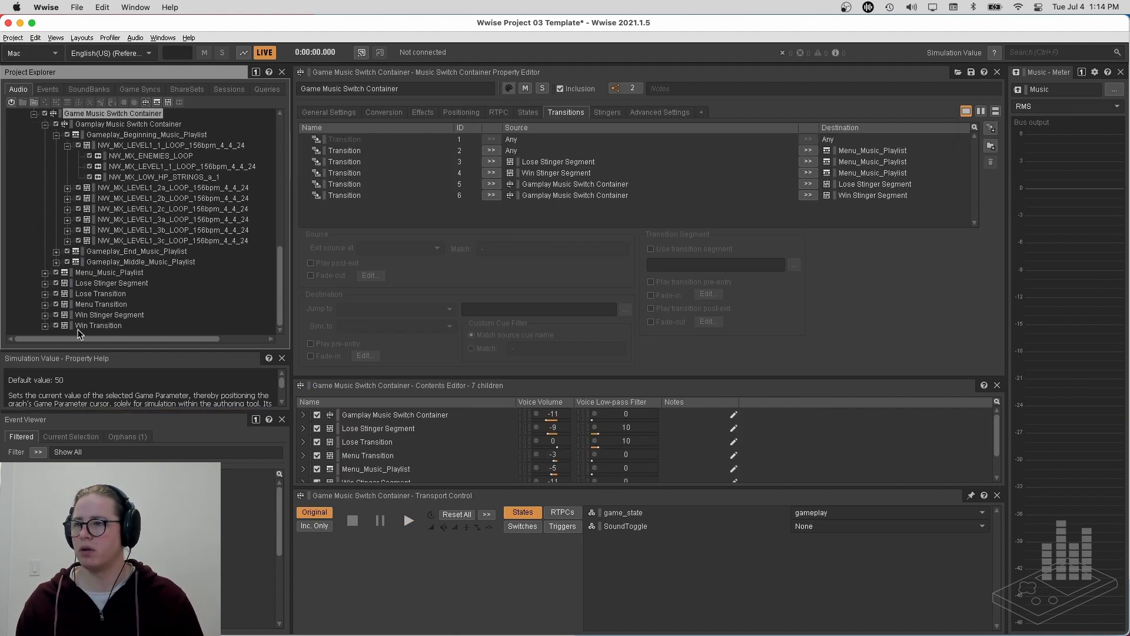
click(123, 126)
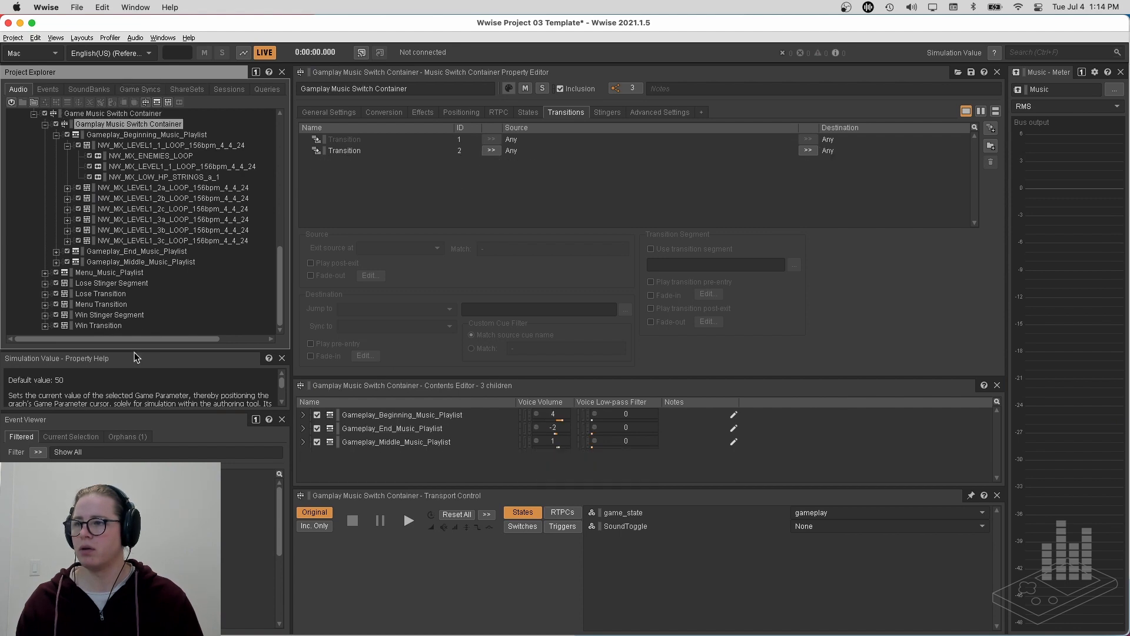
Set player_health_01 to 97 in the Music_L10 Soundcaster session and close the Soundcaster
scroll(46, 169, up, 15)
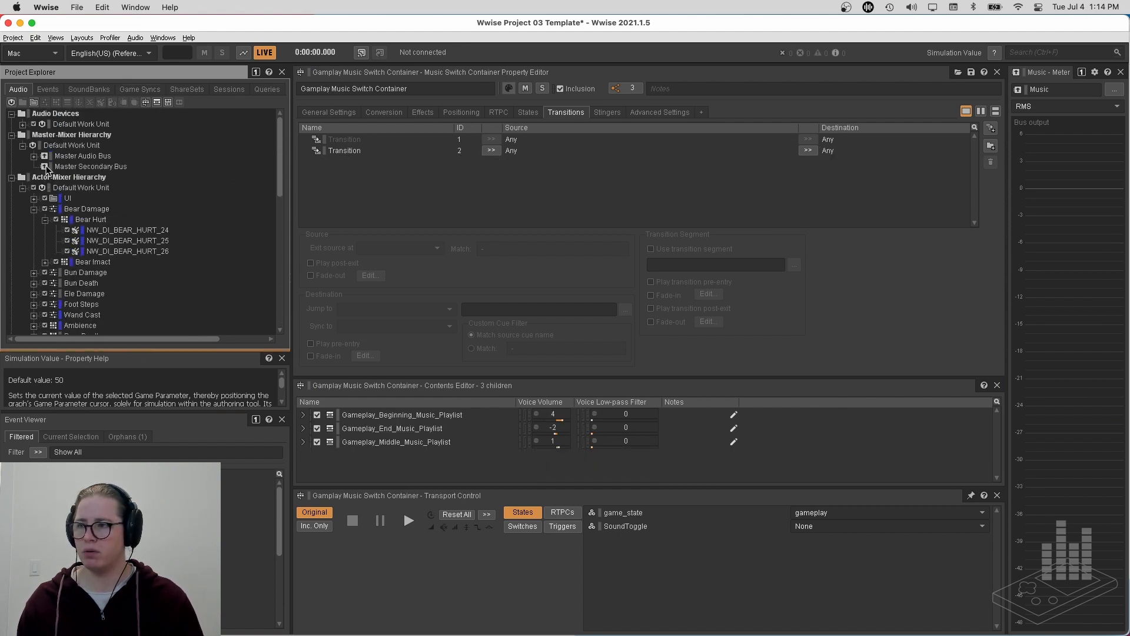
key(shift+s)
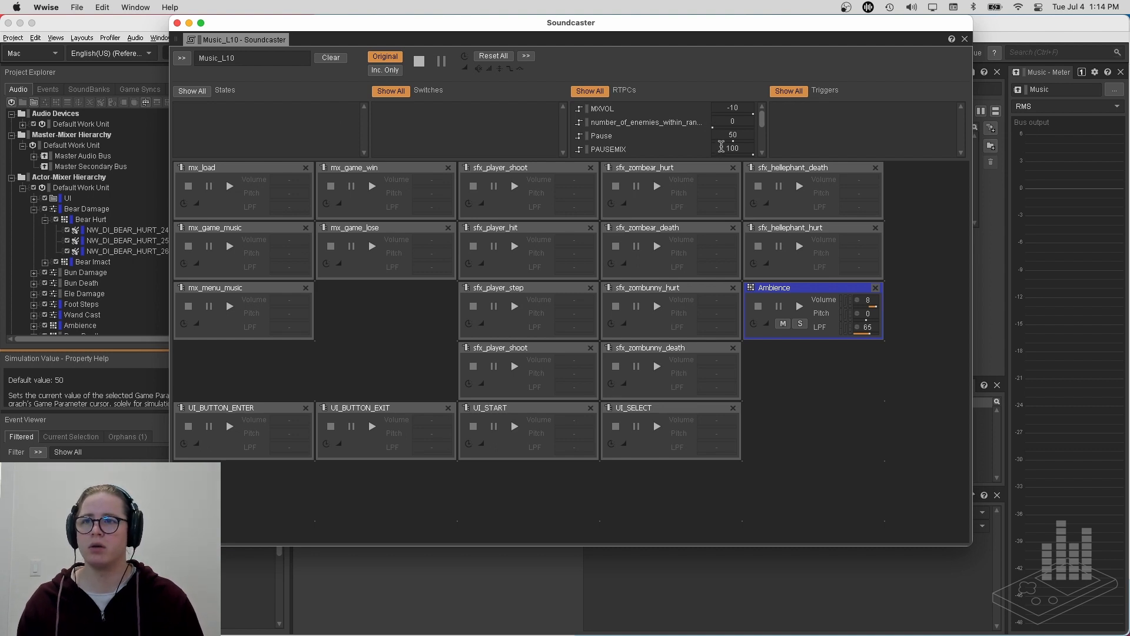
drag(762, 123, 778, 158)
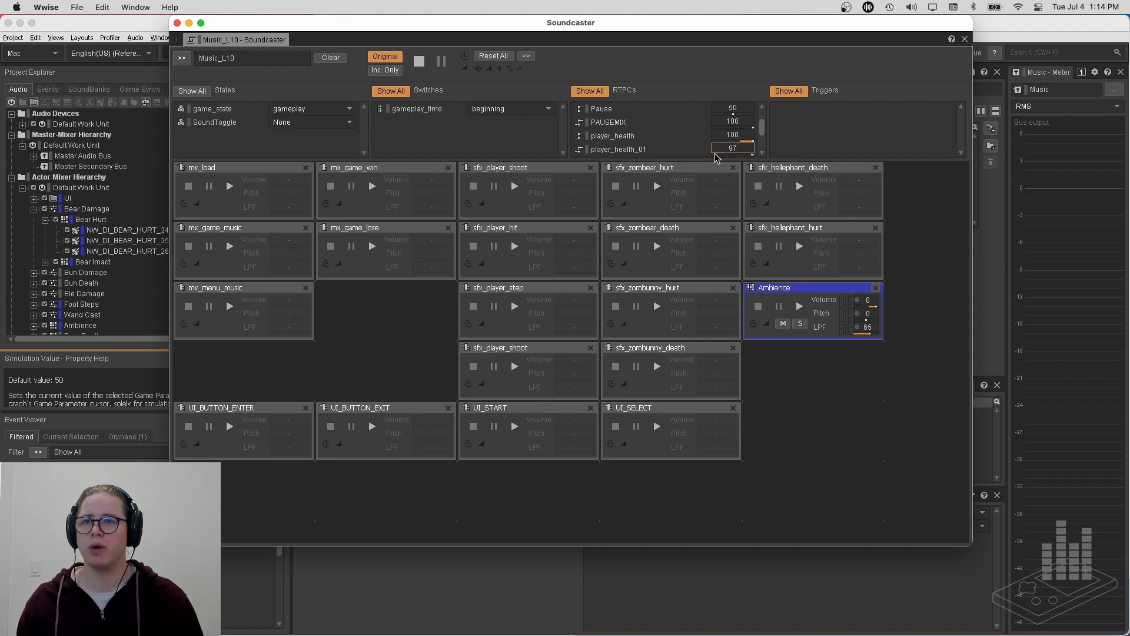
click(176, 23)
Review the settings of the Bear Hurt and Bear Imact containers and expand Bear Imact to show its sounds
click(93, 223)
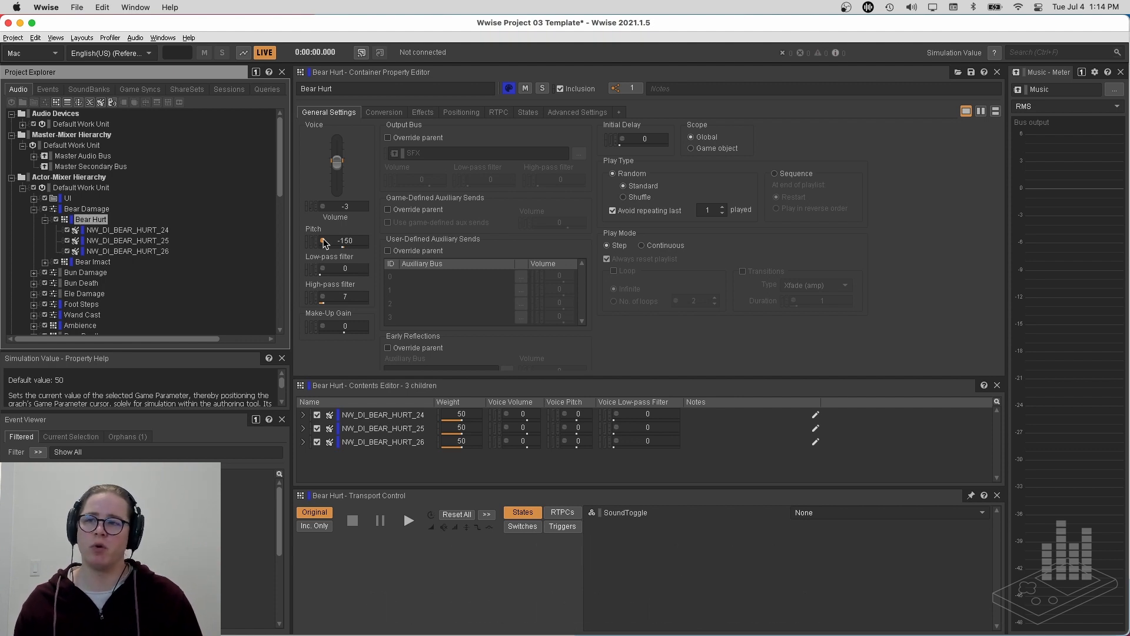
click(99, 263)
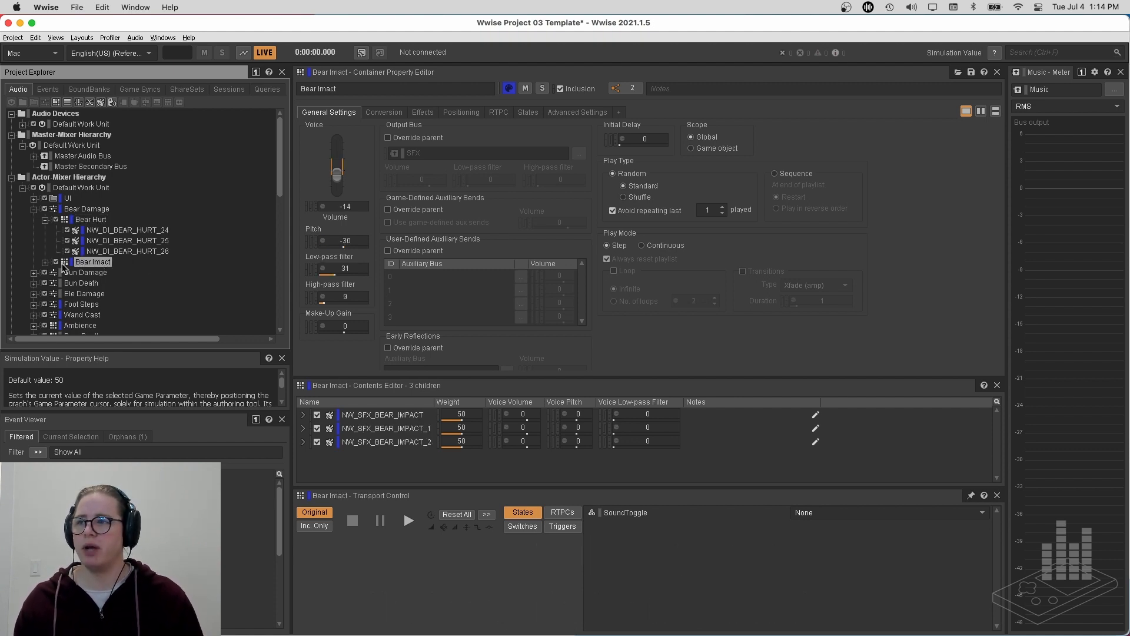
click(45, 262)
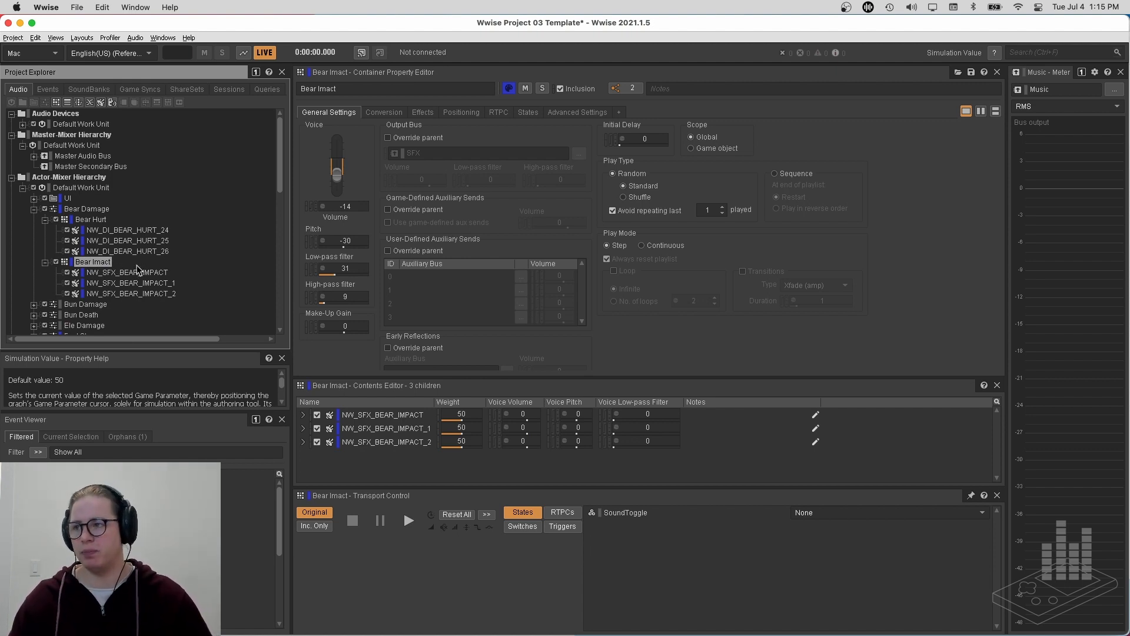
Open the sfx_zombear_hurt event, inspect its Bear Hurt and Bear Imact play actions, and audition the event
click(45, 87)
scroll(109, 171, up, 3)
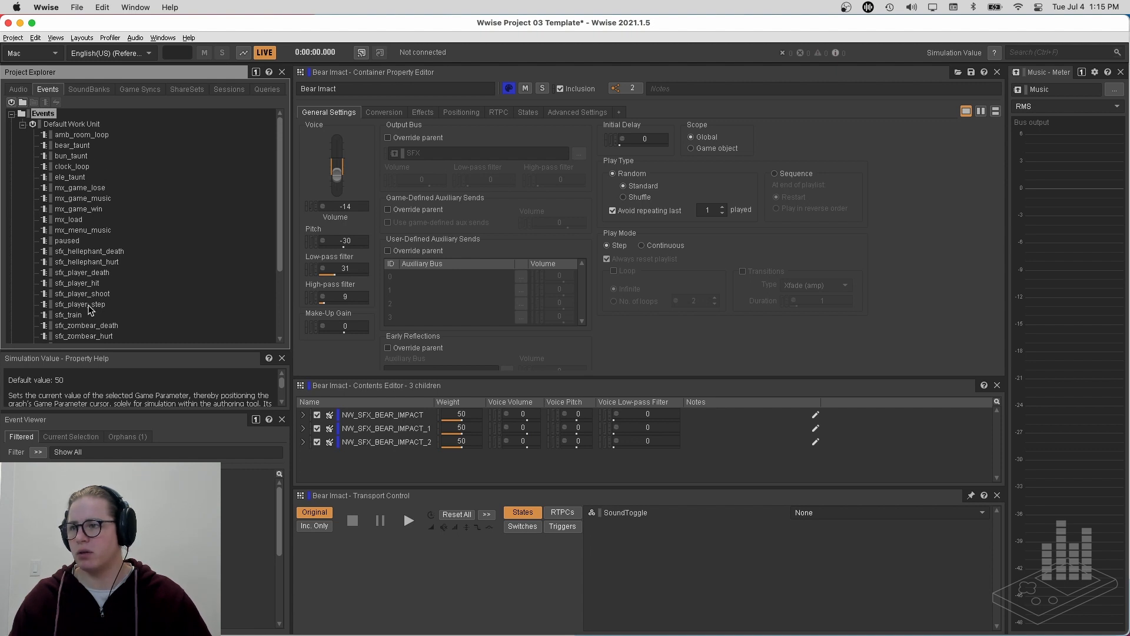
scroll(90, 310, down, 1)
click(107, 306)
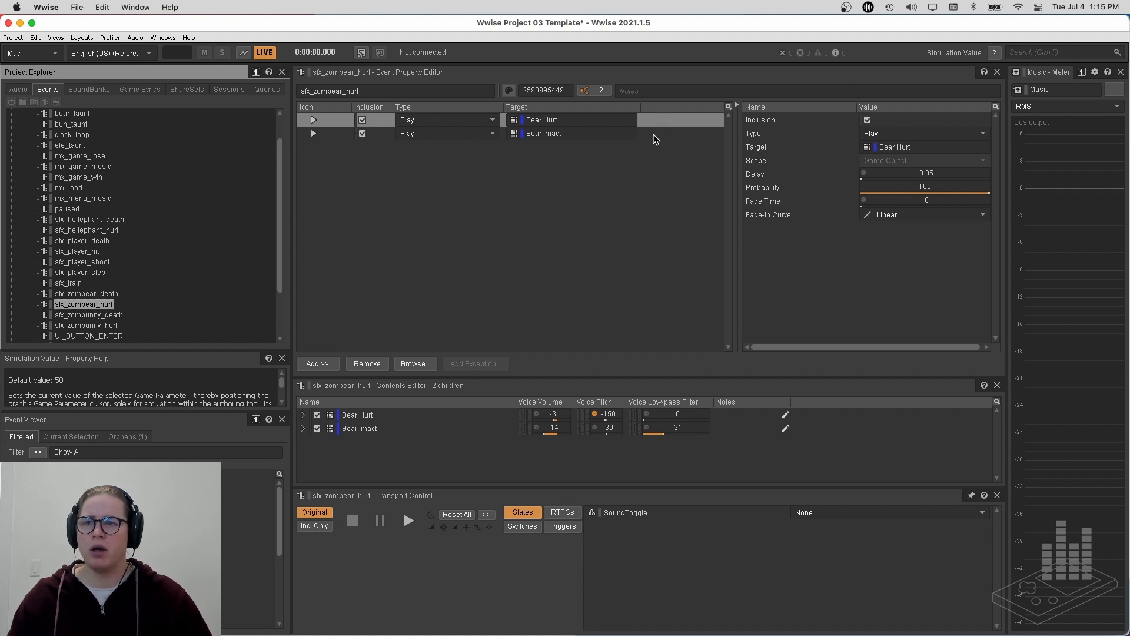
click(651, 136)
click(654, 118)
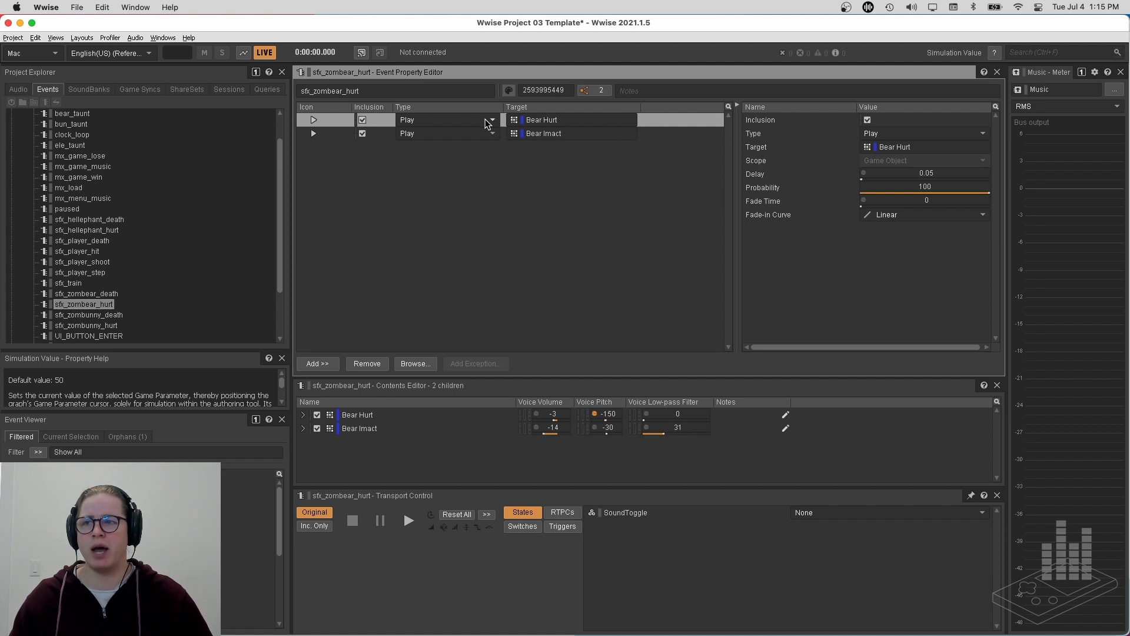
click(104, 303)
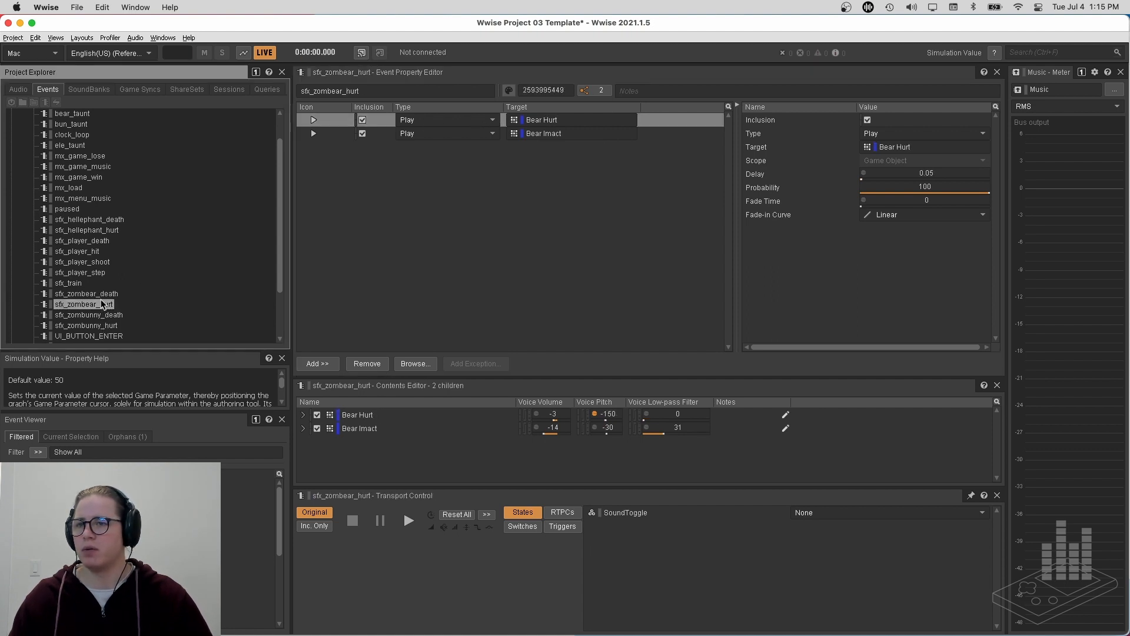
key(space)
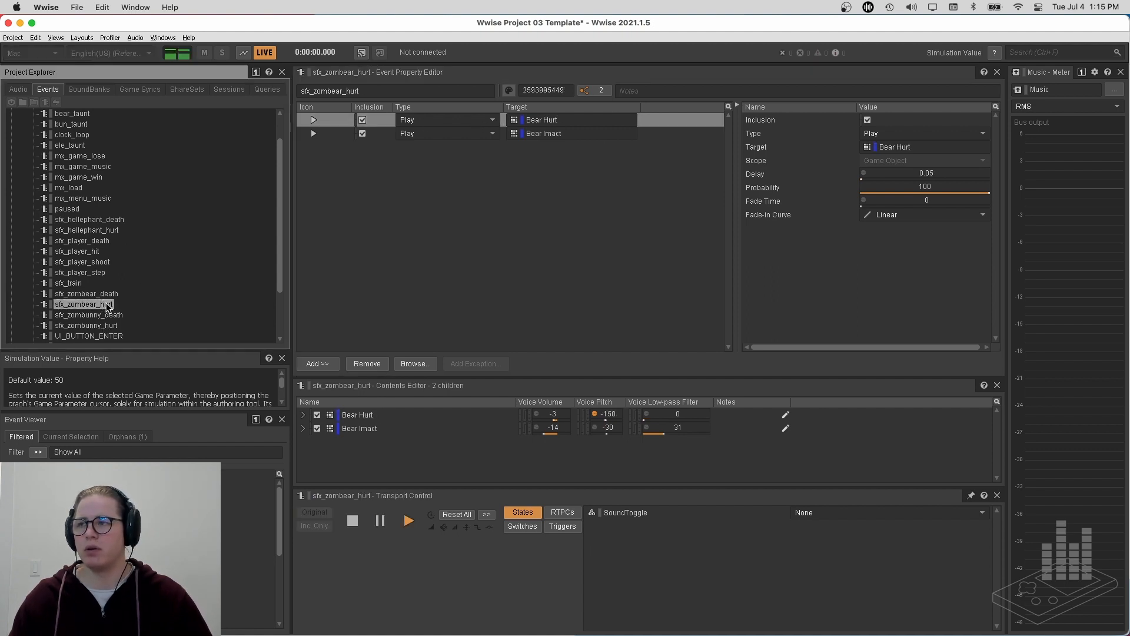
Collapse Bear Damage in the Actor-Mixer Hierarchy and audition the Bear Death container
click(30, 89)
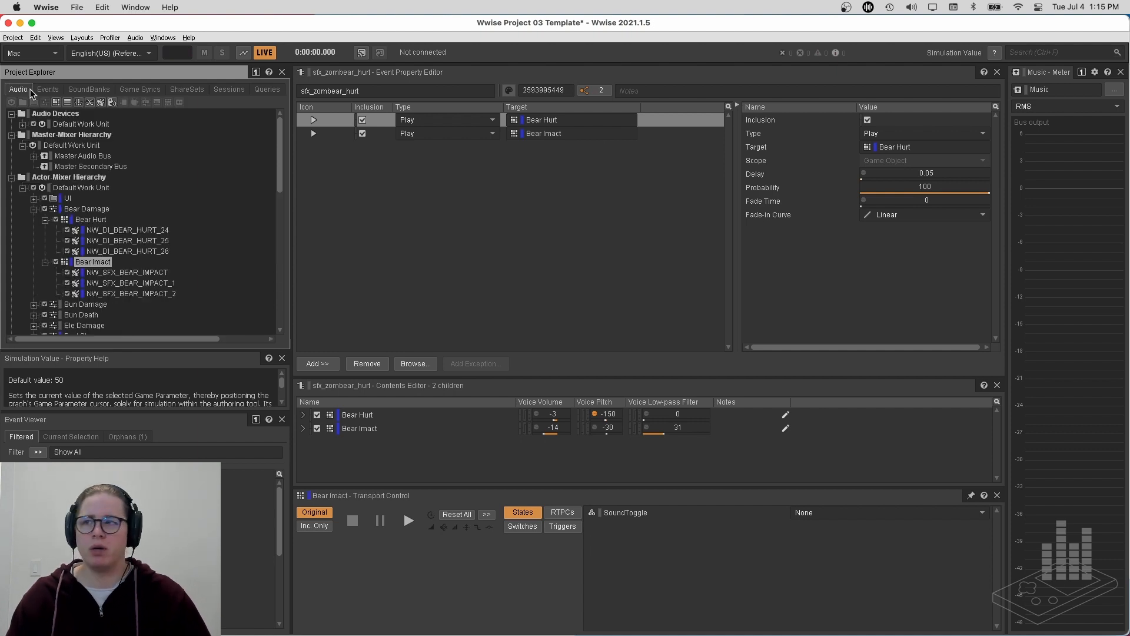
click(34, 209)
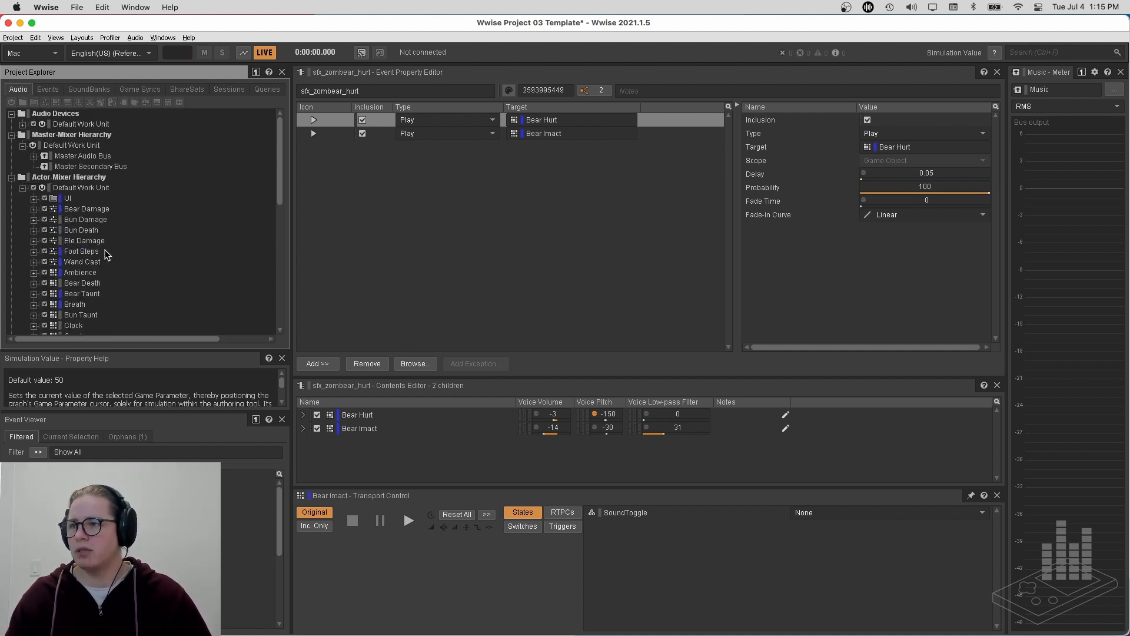
scroll(105, 253, down, 1)
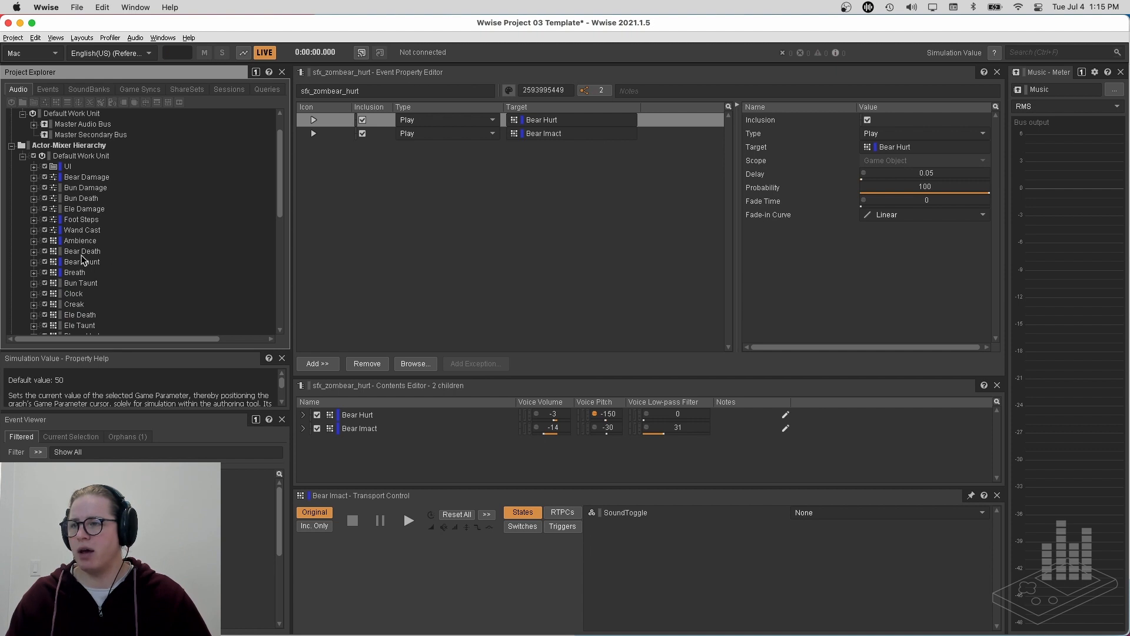
click(91, 255)
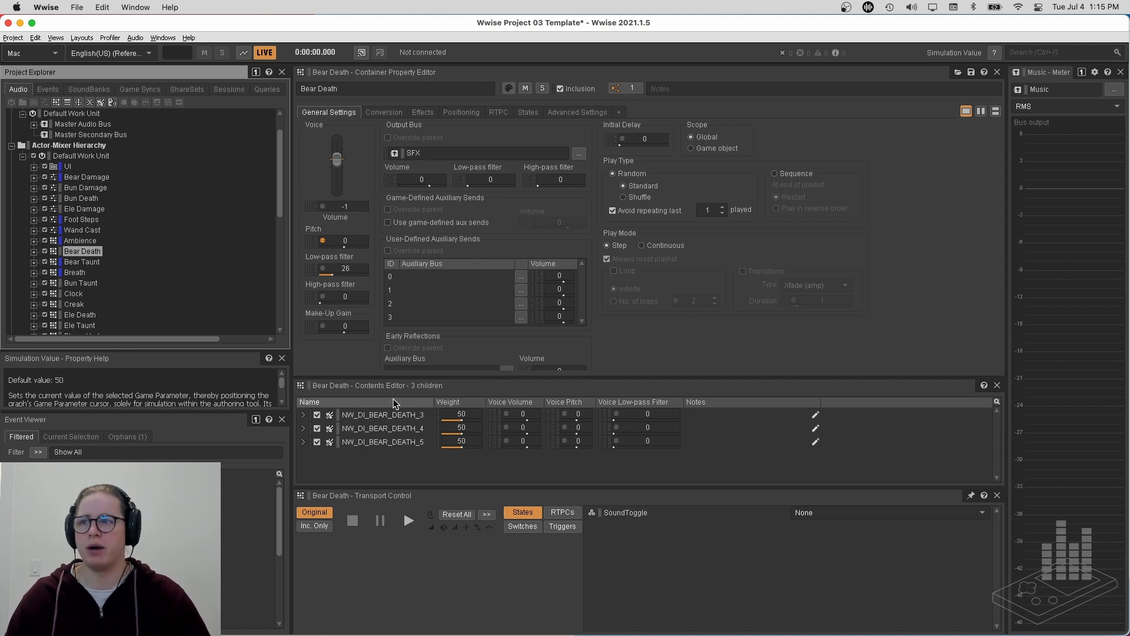
key(space)
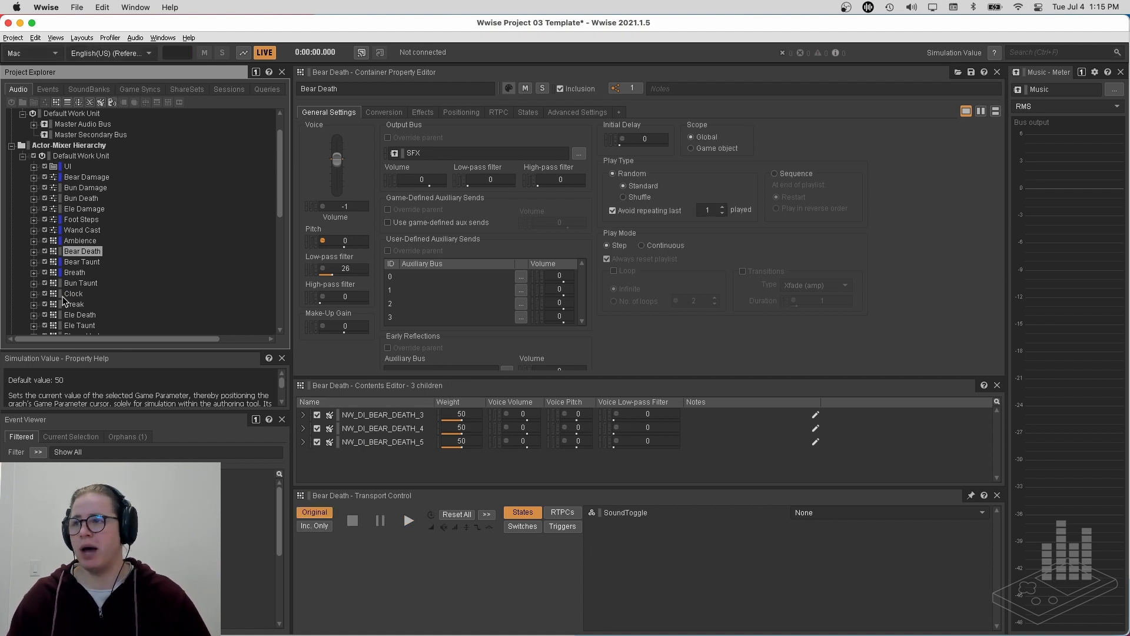
Review the Player Hurt container's general settings and audition it
scroll(147, 295, down, 3)
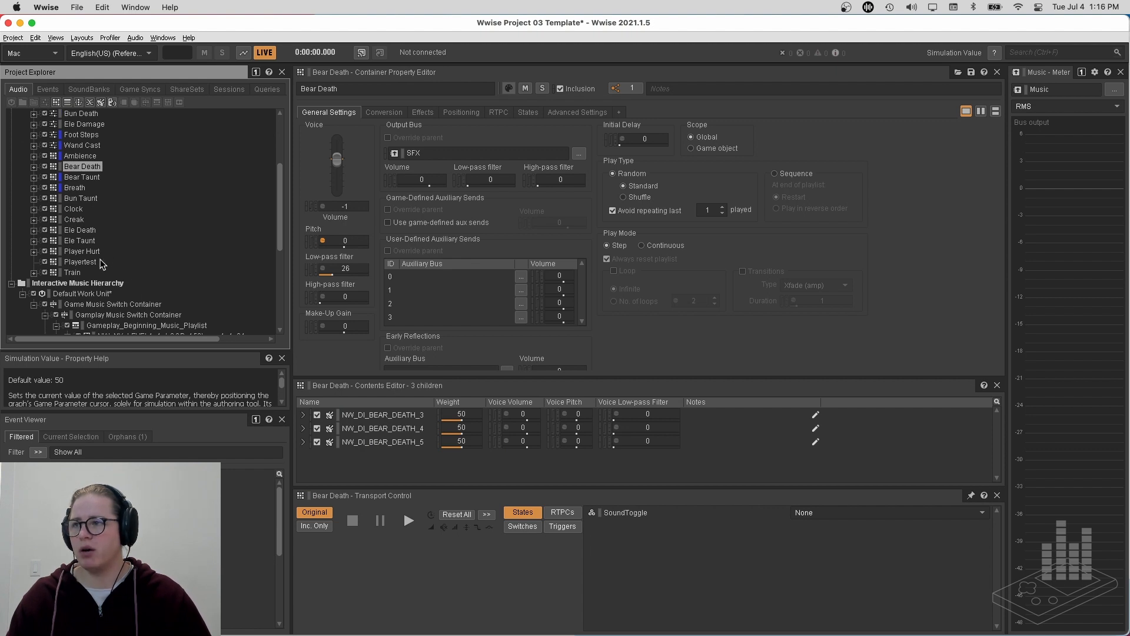
click(112, 252)
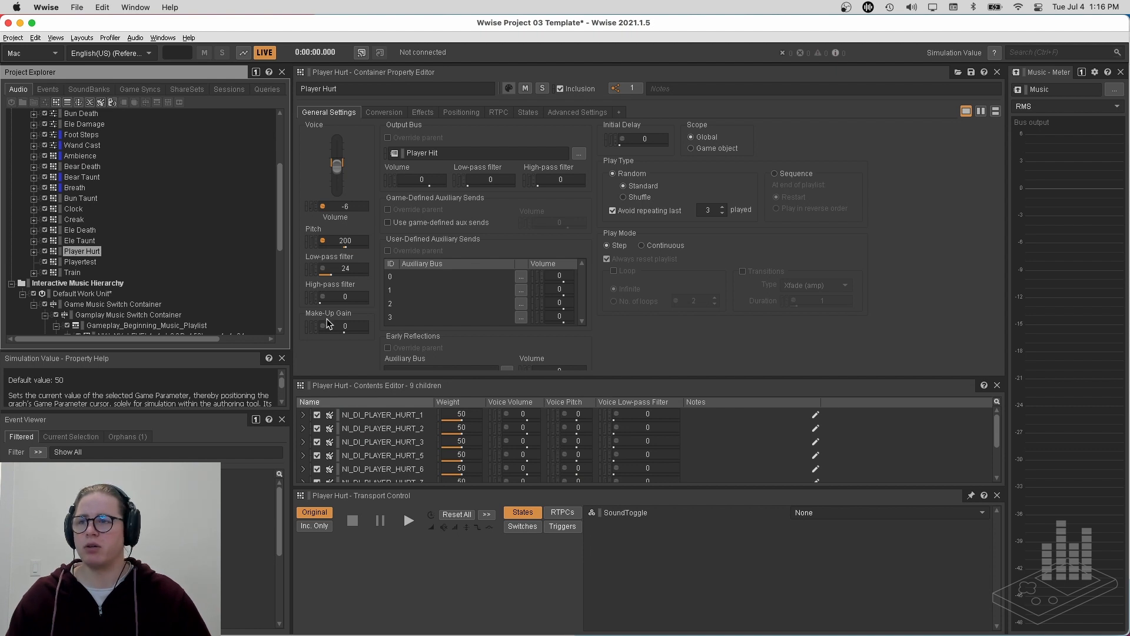
key(space)
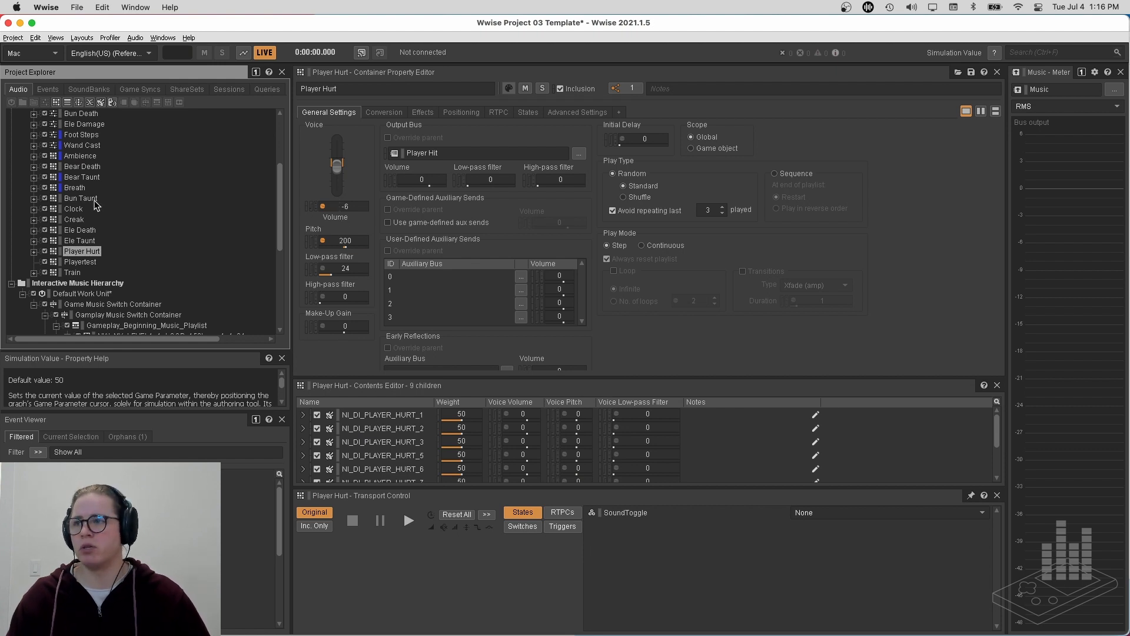
Expand Foot Steps with its Footsteps and Scuffs containers, and audition Footsteps
scroll(127, 199, up, 4)
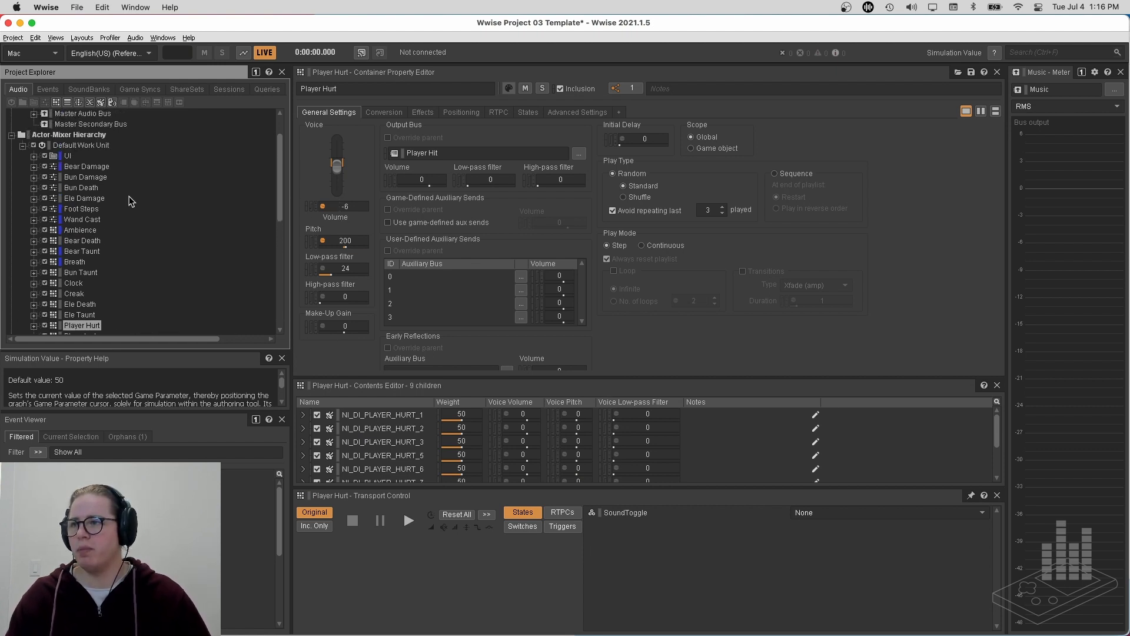
click(92, 210)
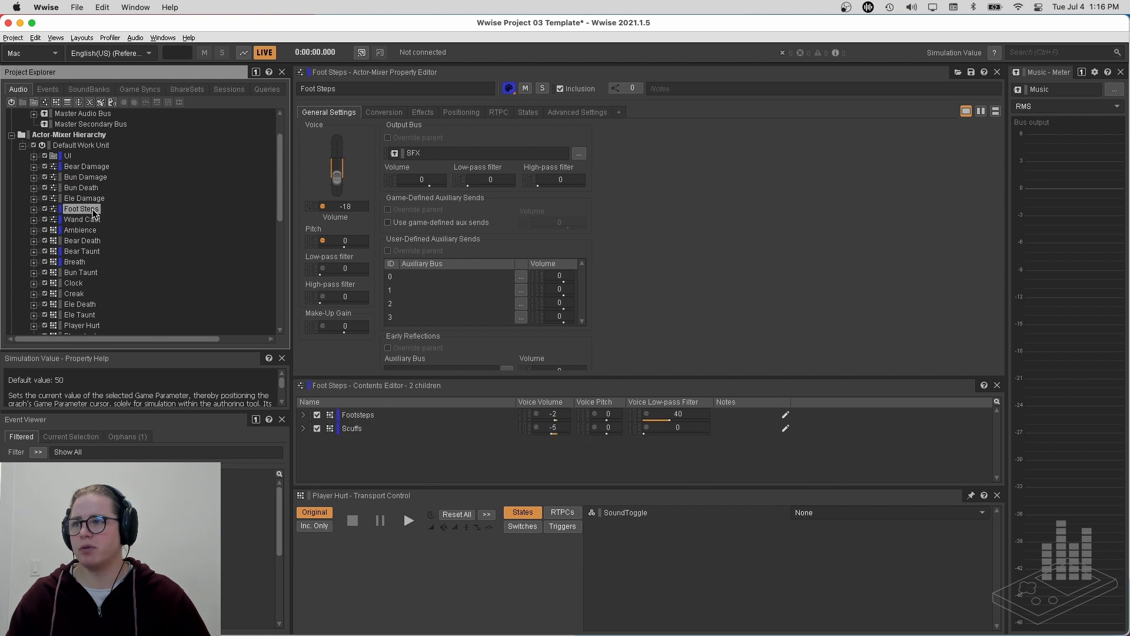
click(34, 209)
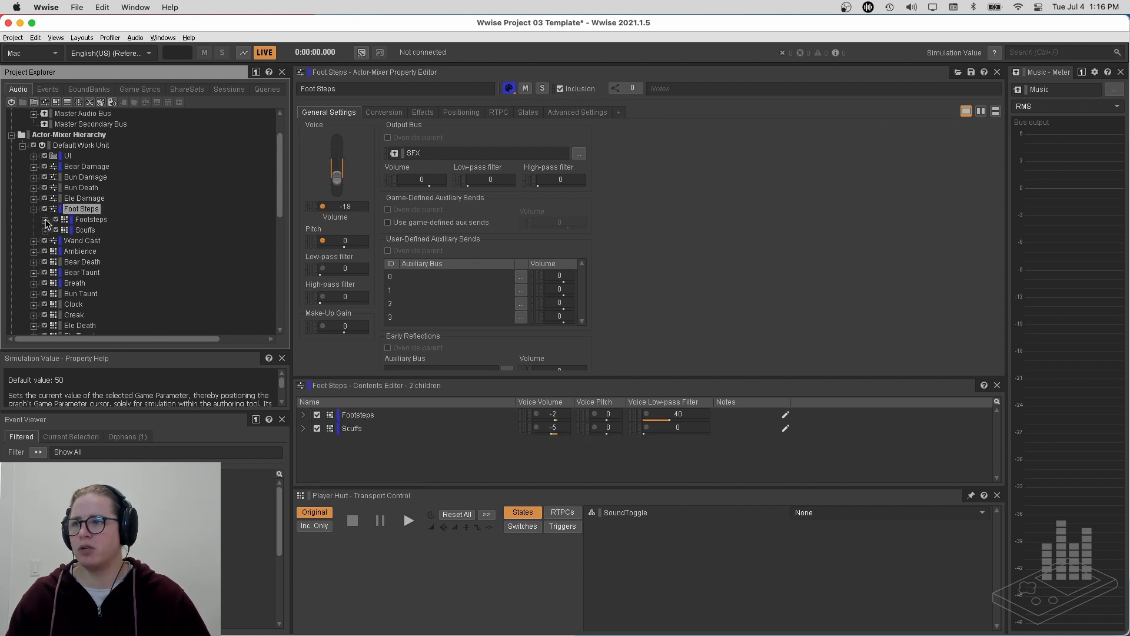
click(45, 220)
scroll(141, 268, down, 5)
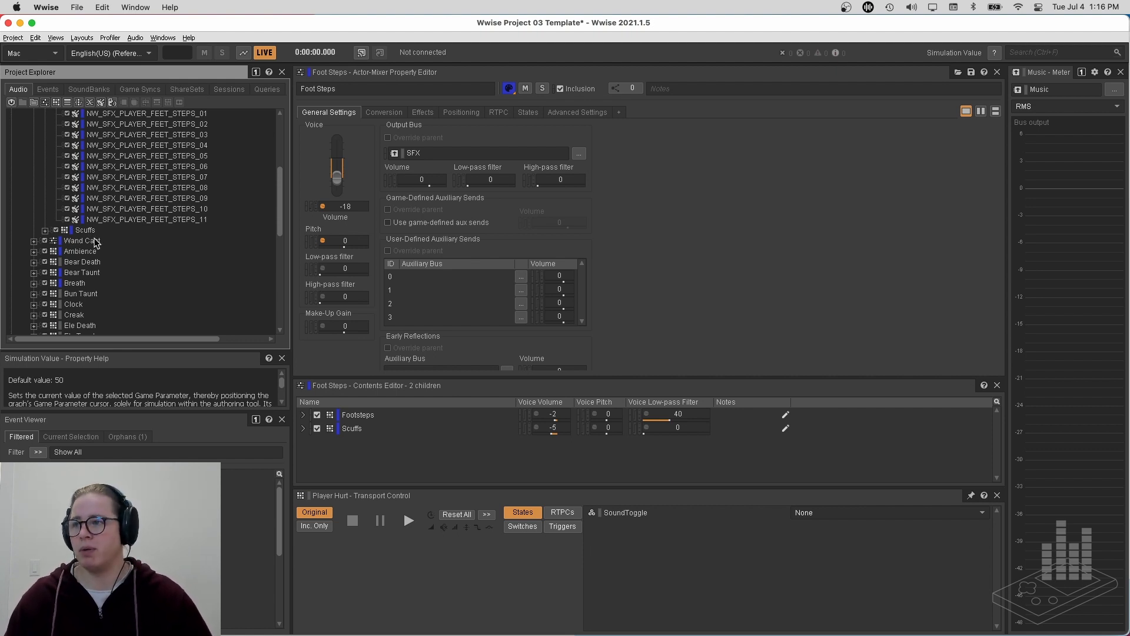
click(45, 231)
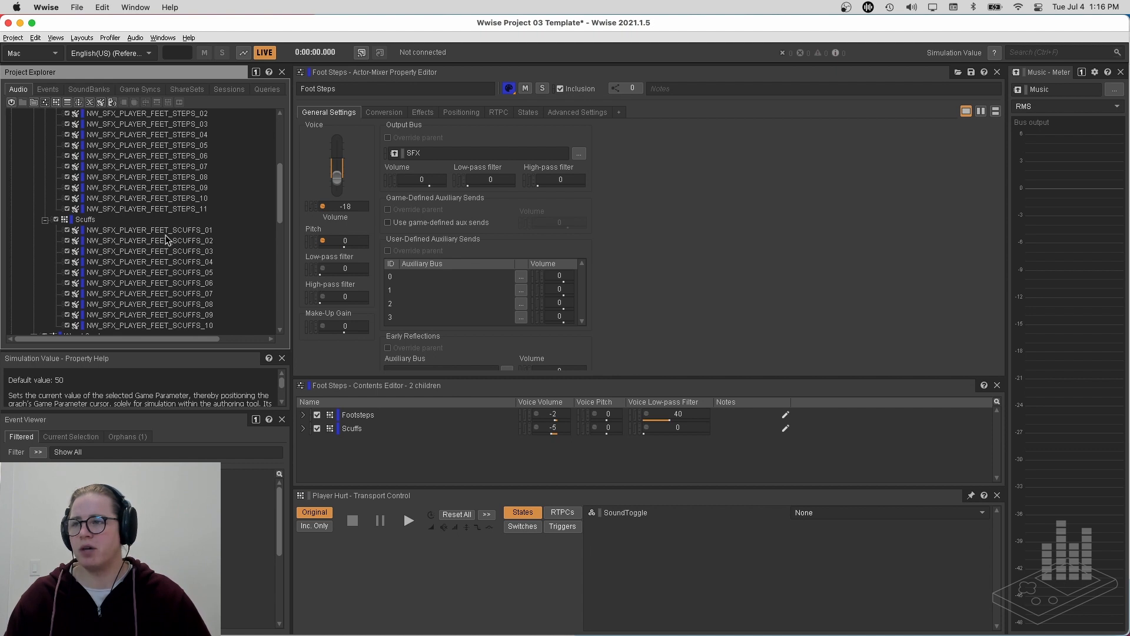
scroll(168, 238, up, 2)
click(94, 135)
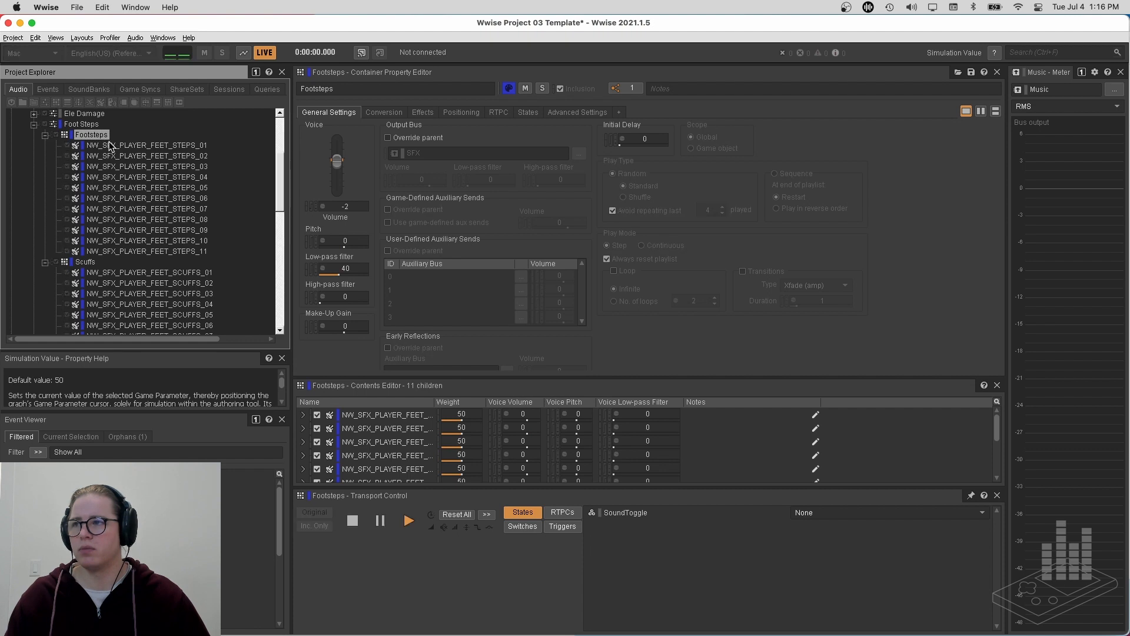
Open the sfx_player_step event, inspect the delay and probability of its Scuffs action, and audition the event
click(55, 89)
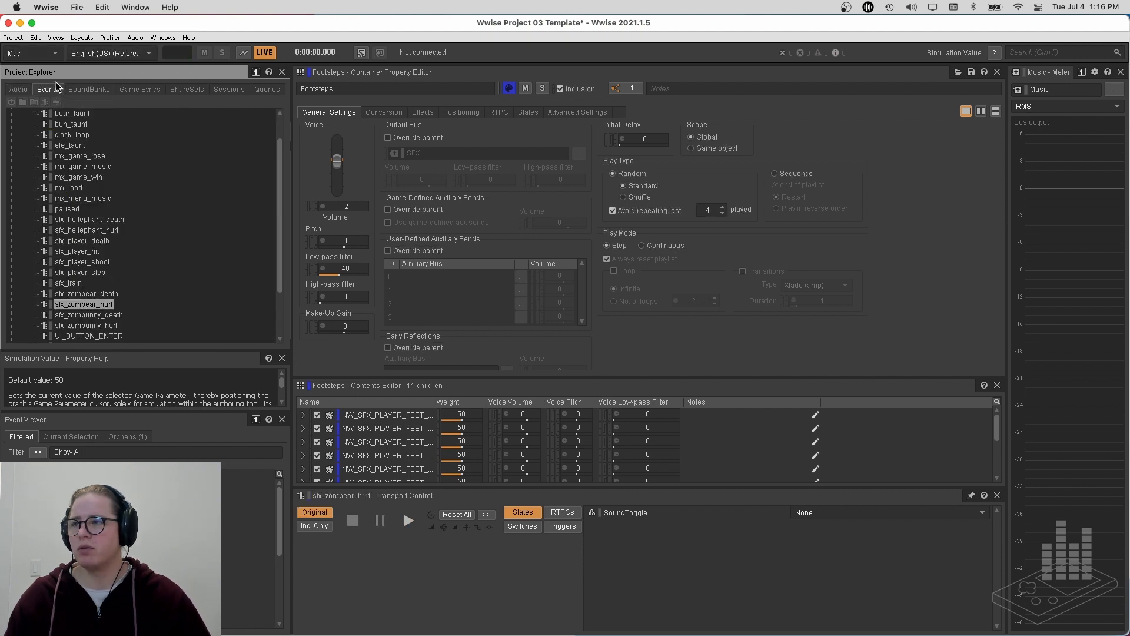
click(104, 262)
click(103, 273)
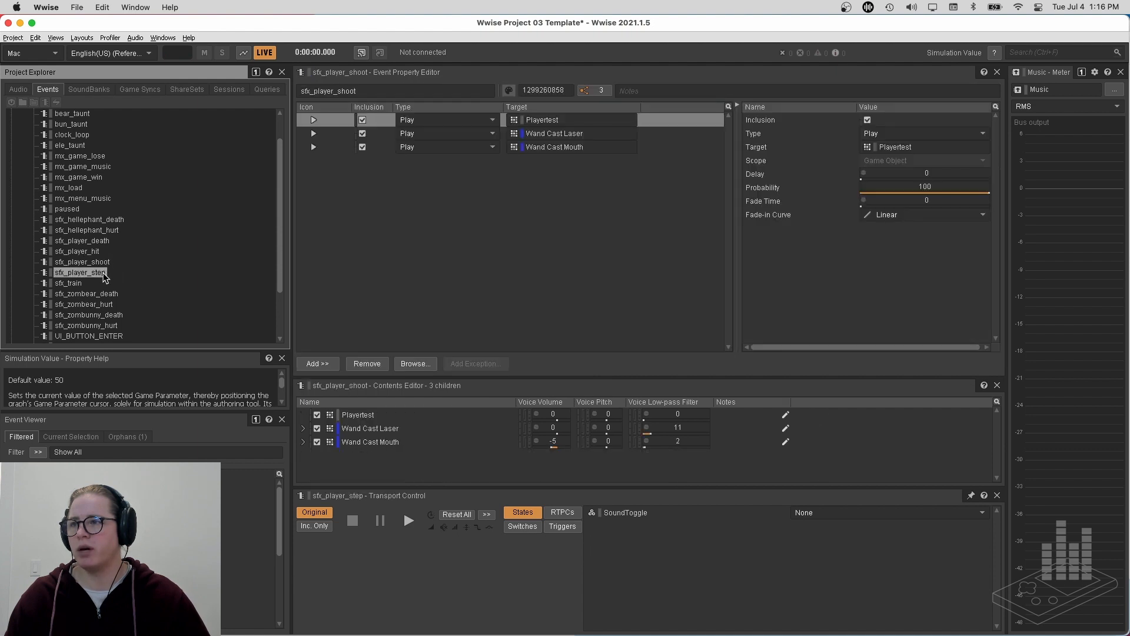
click(669, 135)
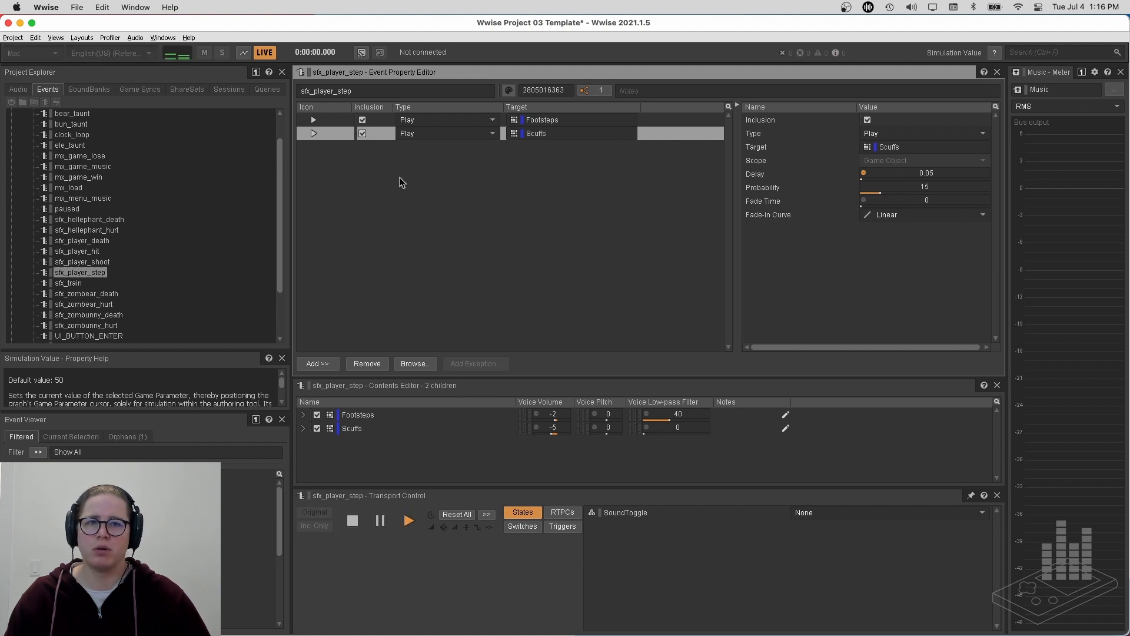
key(space)
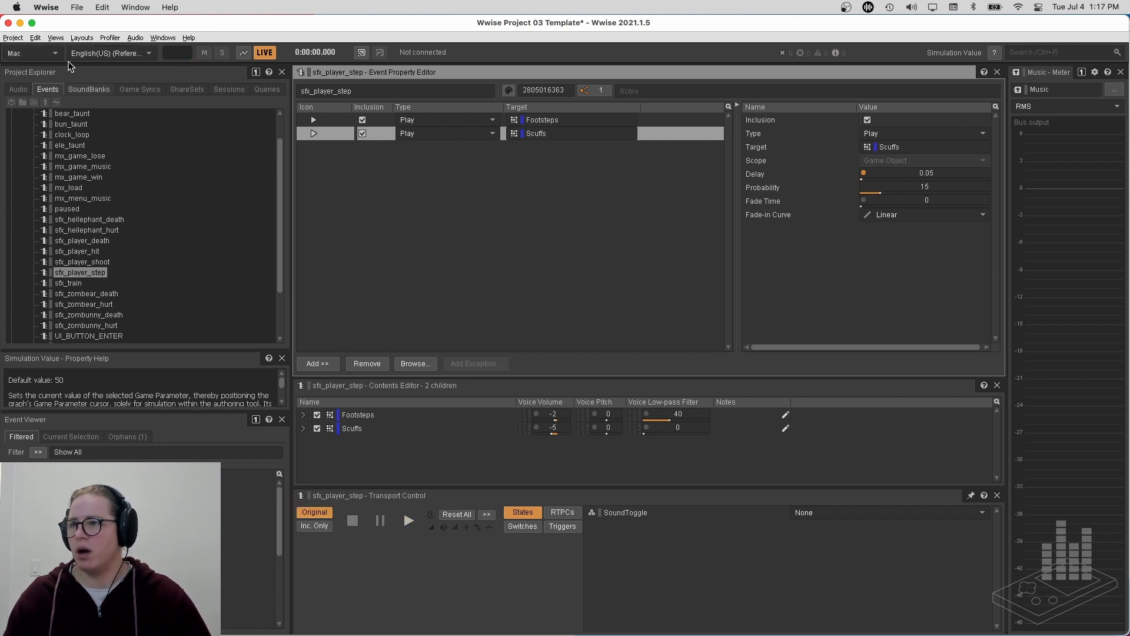
Collapse Foot Steps in the Actor-Mixer Hierarchy and audition the Bear Taunt container
click(30, 87)
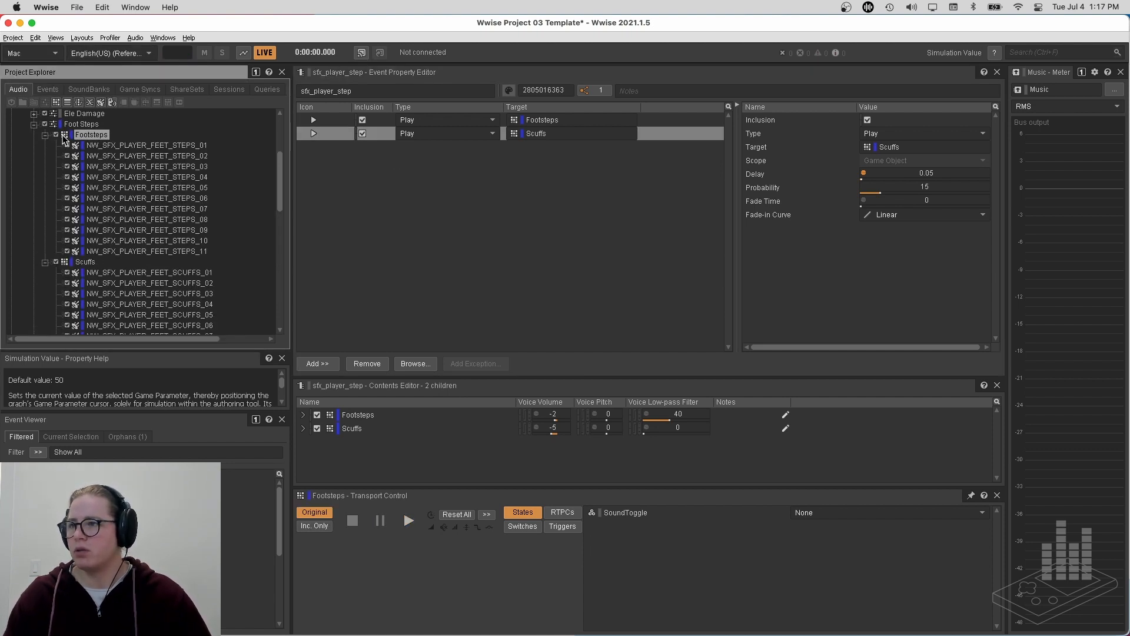
click(32, 124)
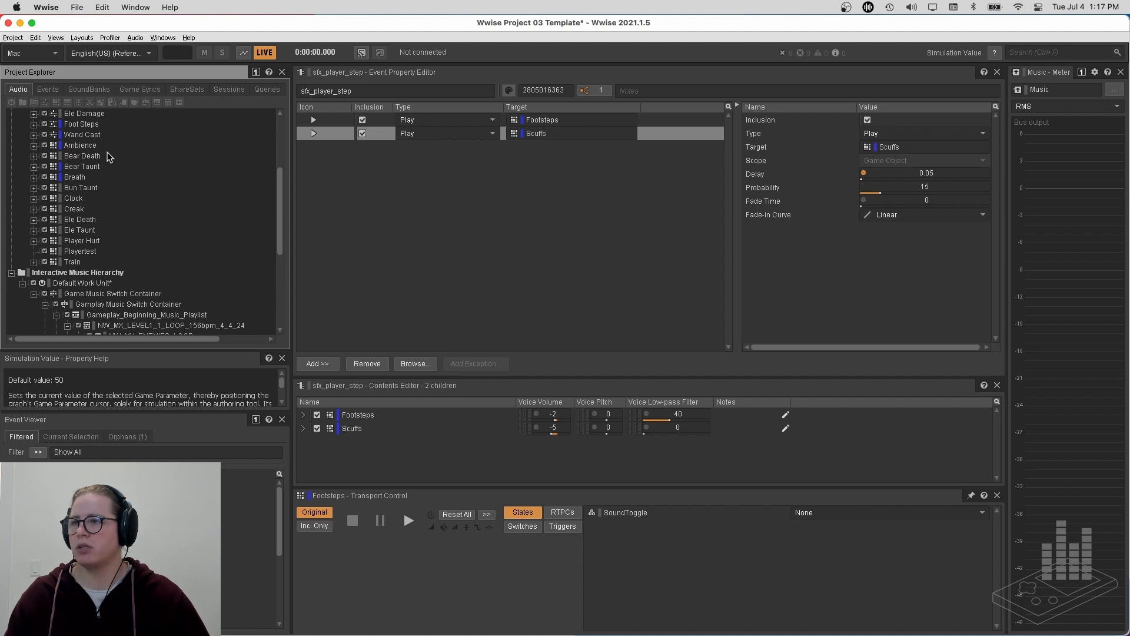
click(86, 168)
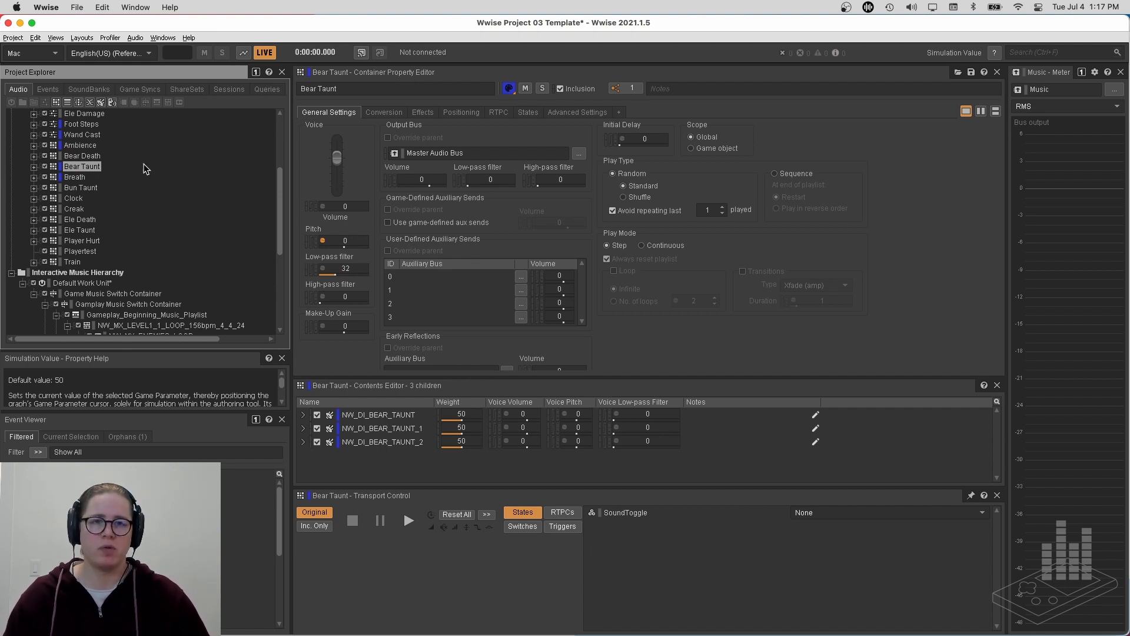
key(space)
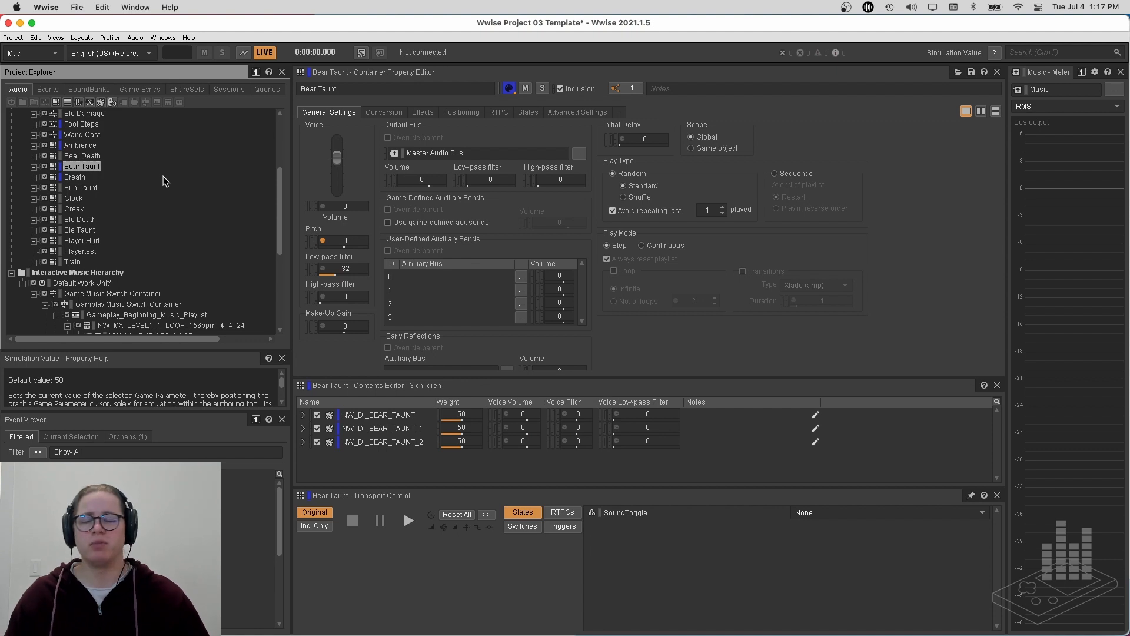
Review the positioning settings of Bear Taunt and Bear Damage, and view Bear Damage's Enemy attenuation curve
scroll(163, 176, up, 3)
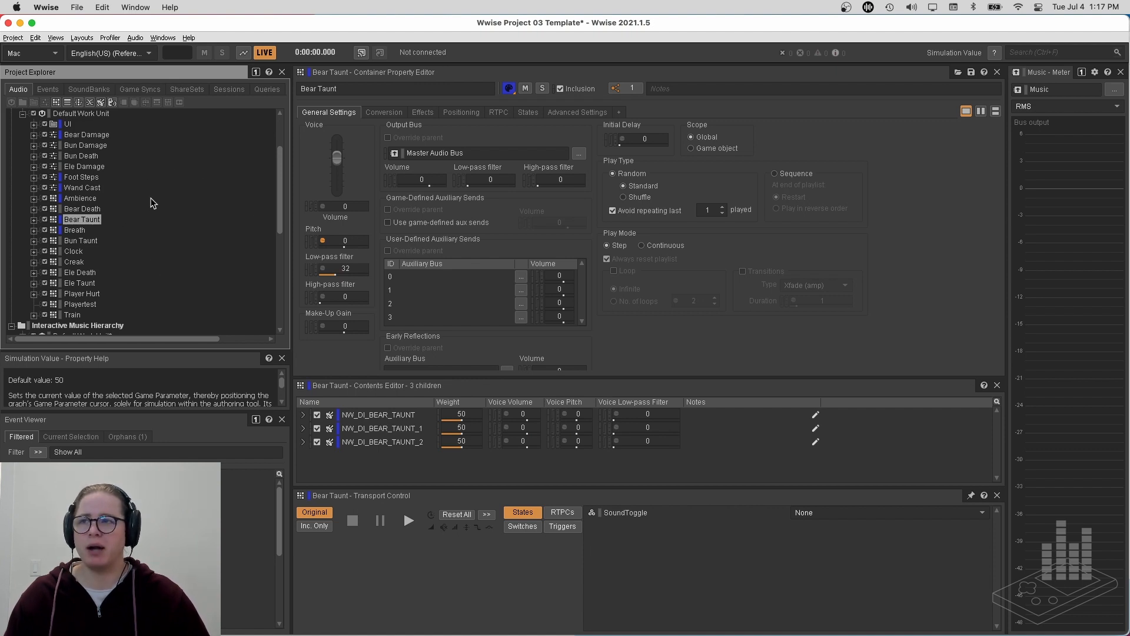
click(472, 112)
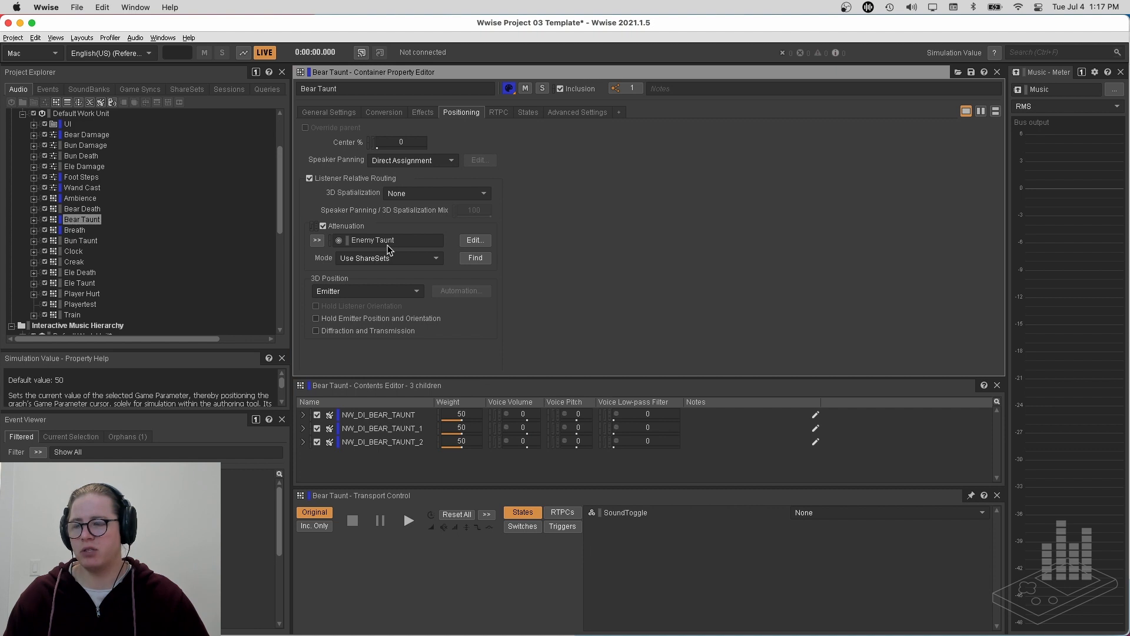
click(96, 135)
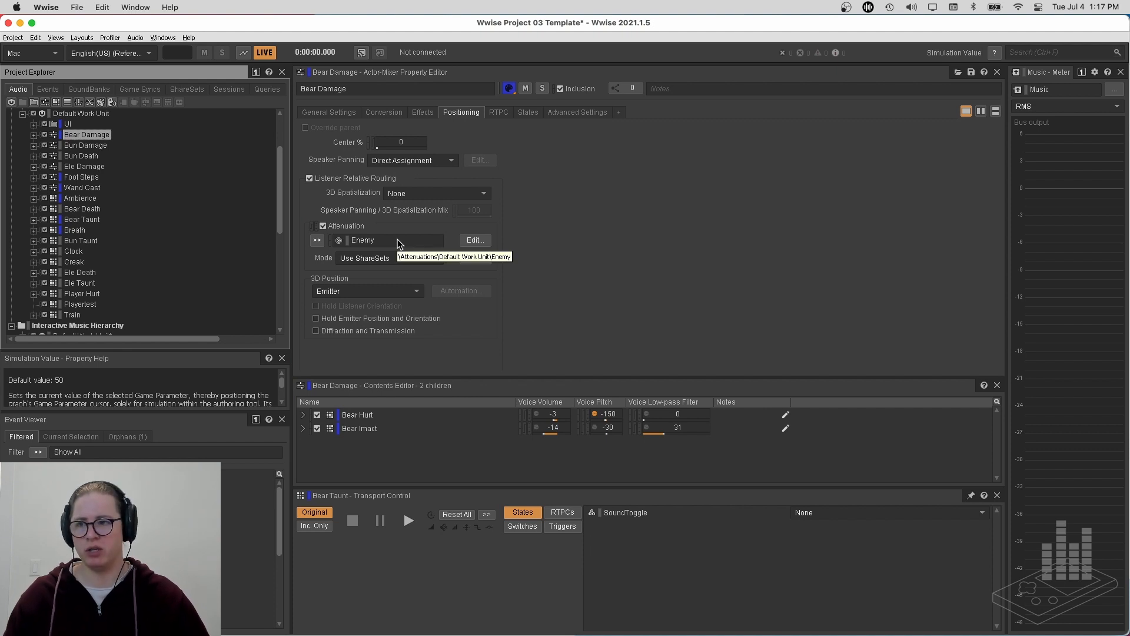
click(473, 240)
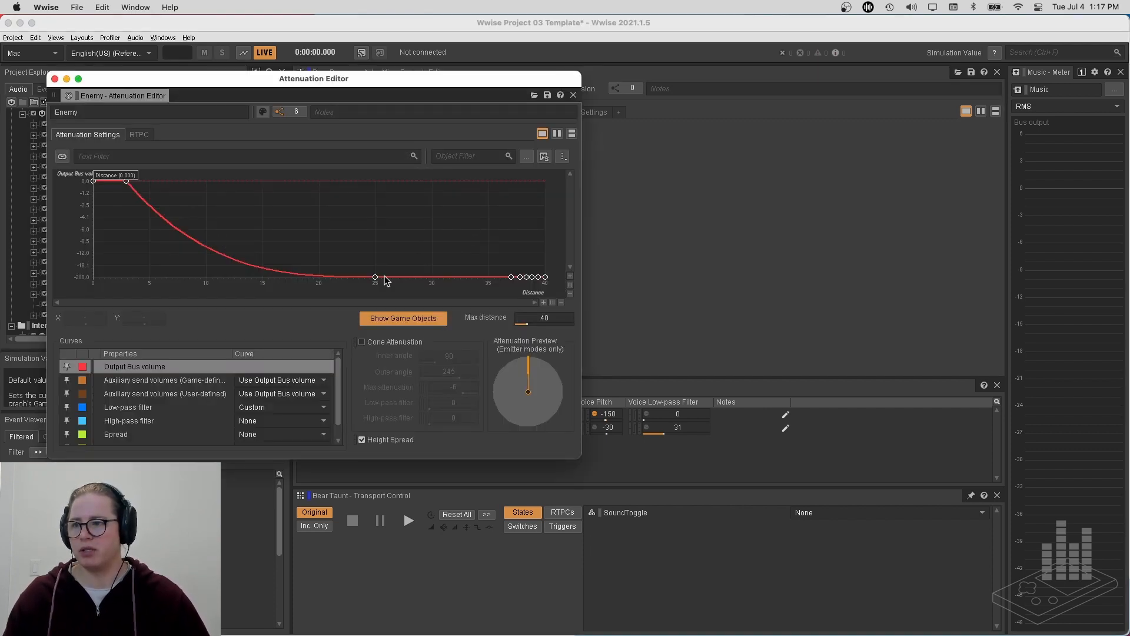
click(55, 79)
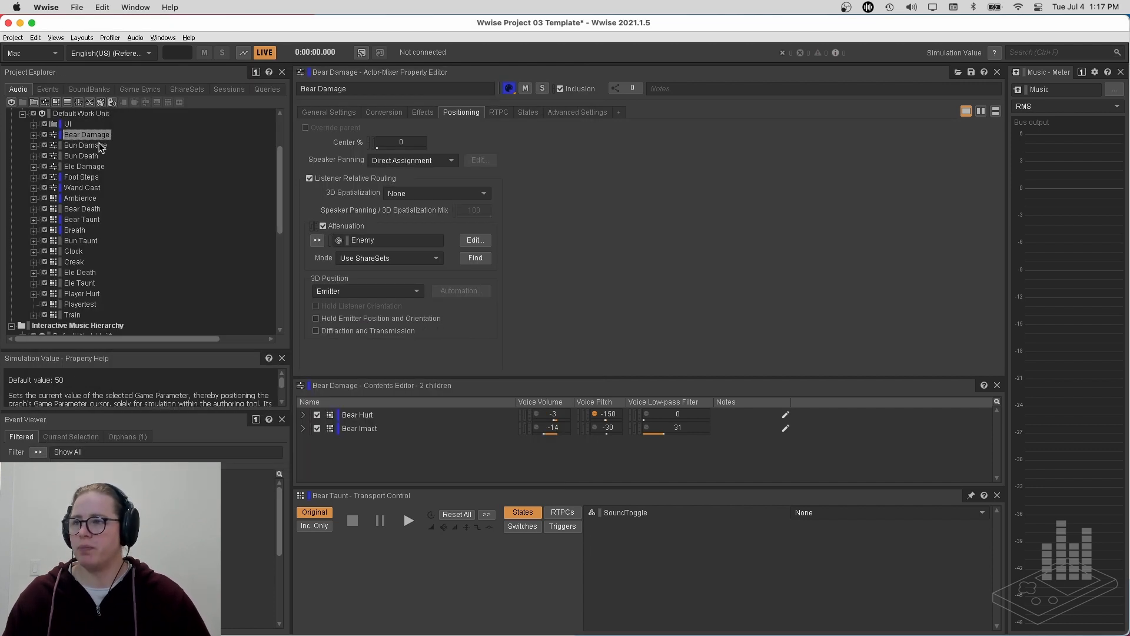
Expand Wand Cast and its Wand Cast Laser and Wand Cast Mouth containers to show their sounds
click(99, 188)
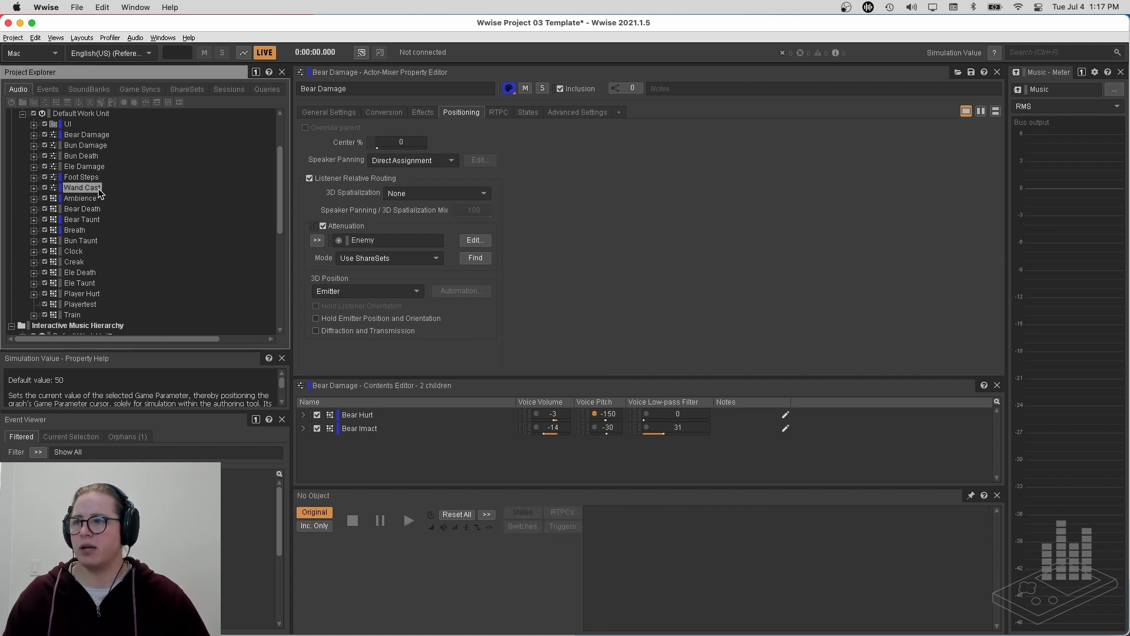
click(33, 188)
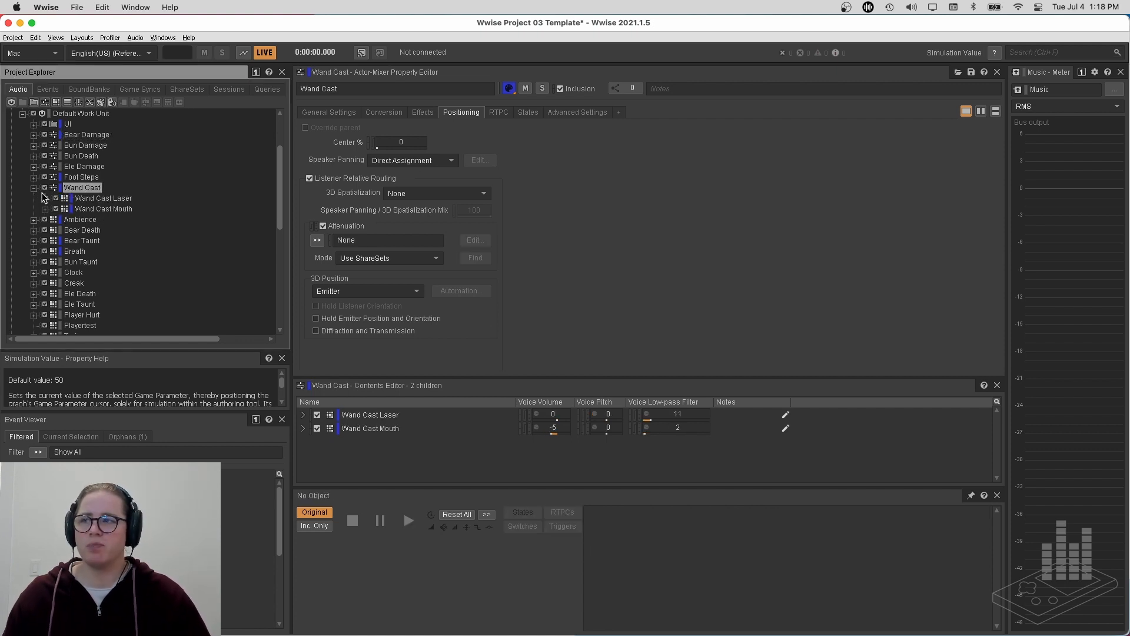
click(45, 199)
click(45, 240)
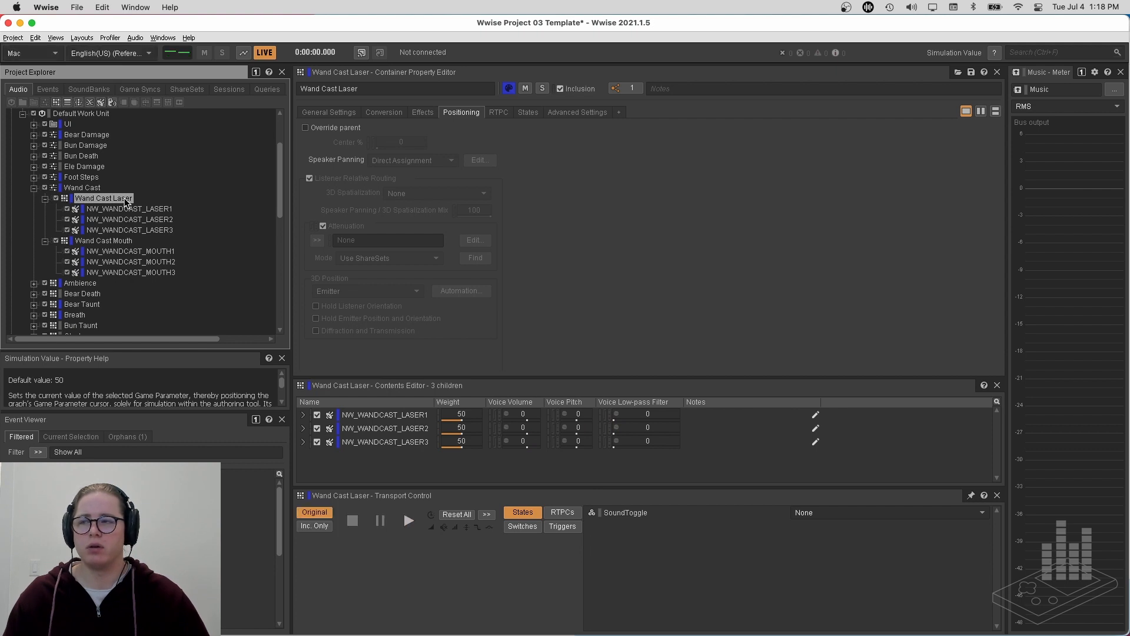
Audition the Wand Cast Laser and Wand Cast Mouth containers, and view the general settings of their parent Wand Cast
key(space)
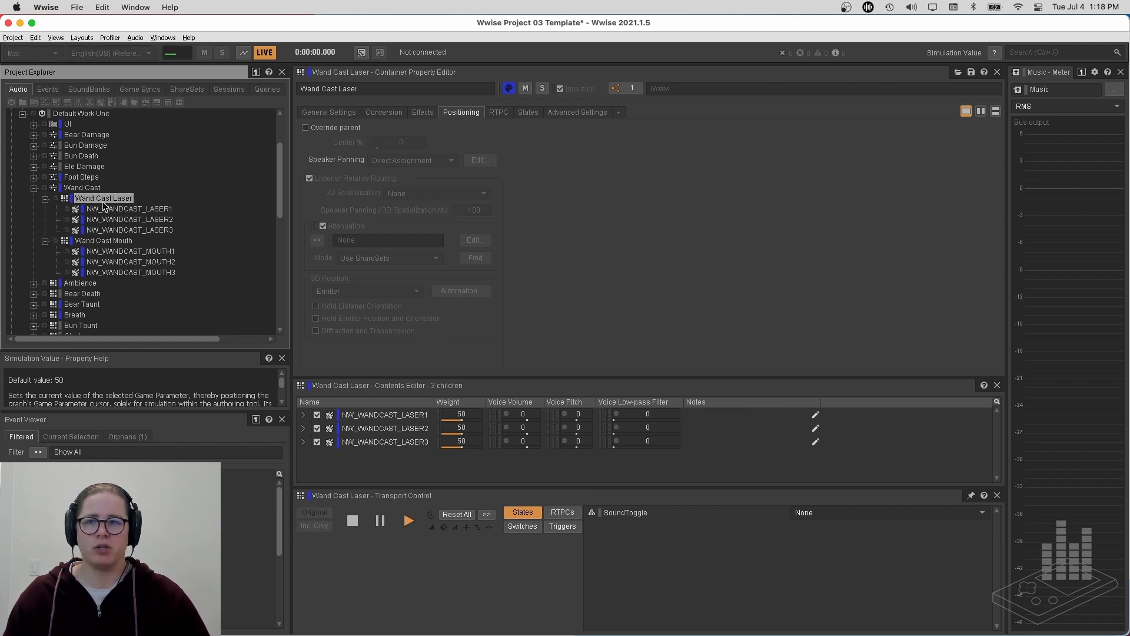
click(123, 243)
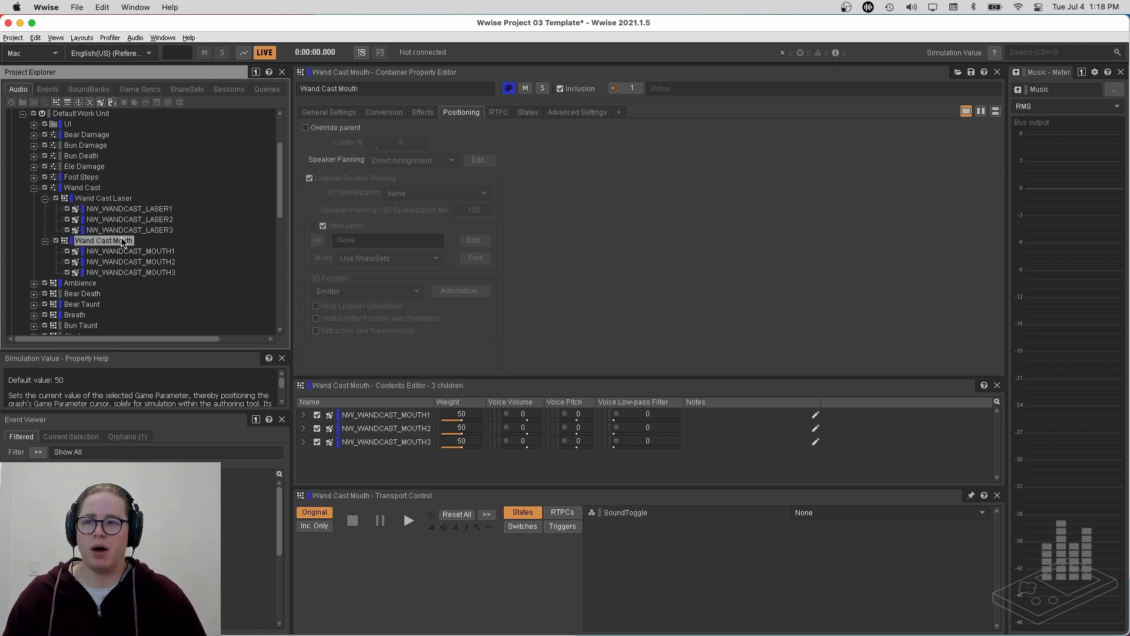
key(space)
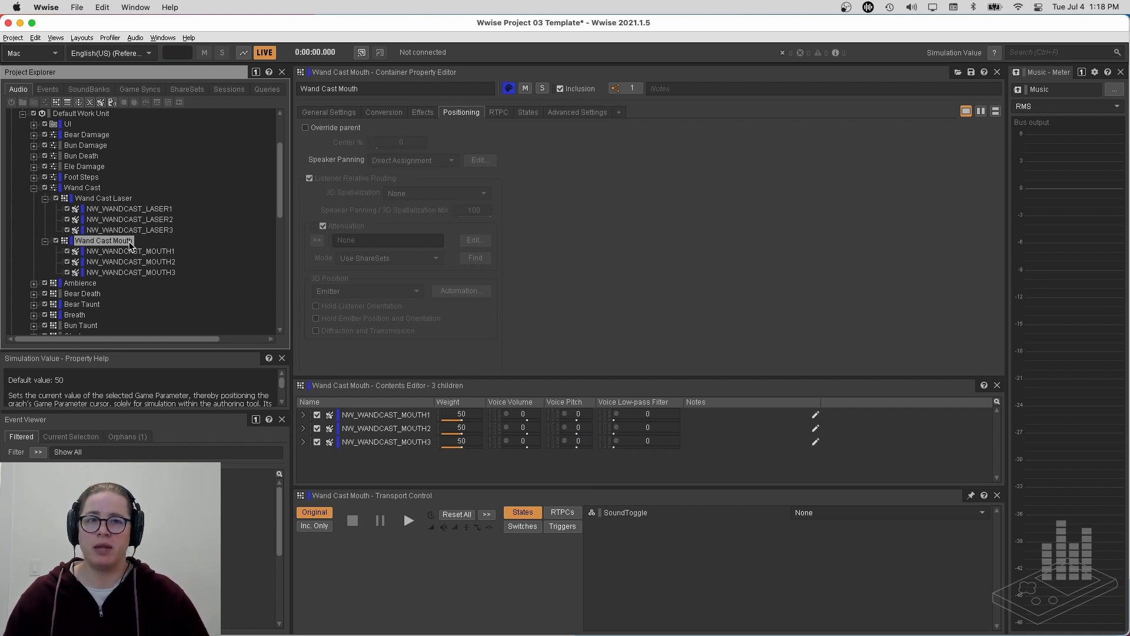
key(space)
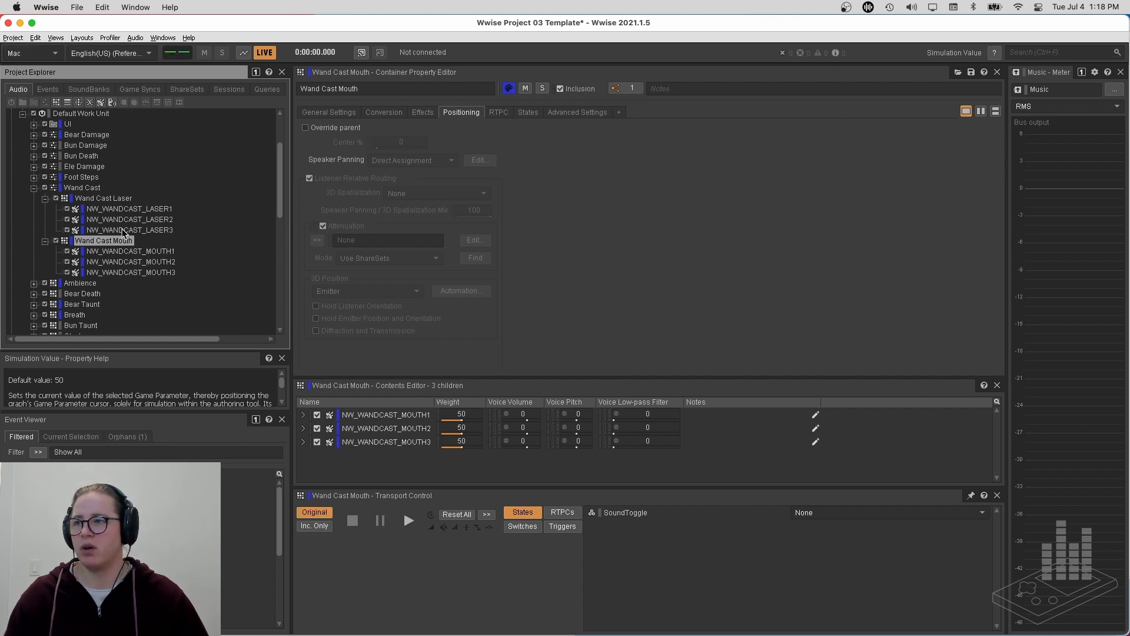
key(space)
click(116, 200)
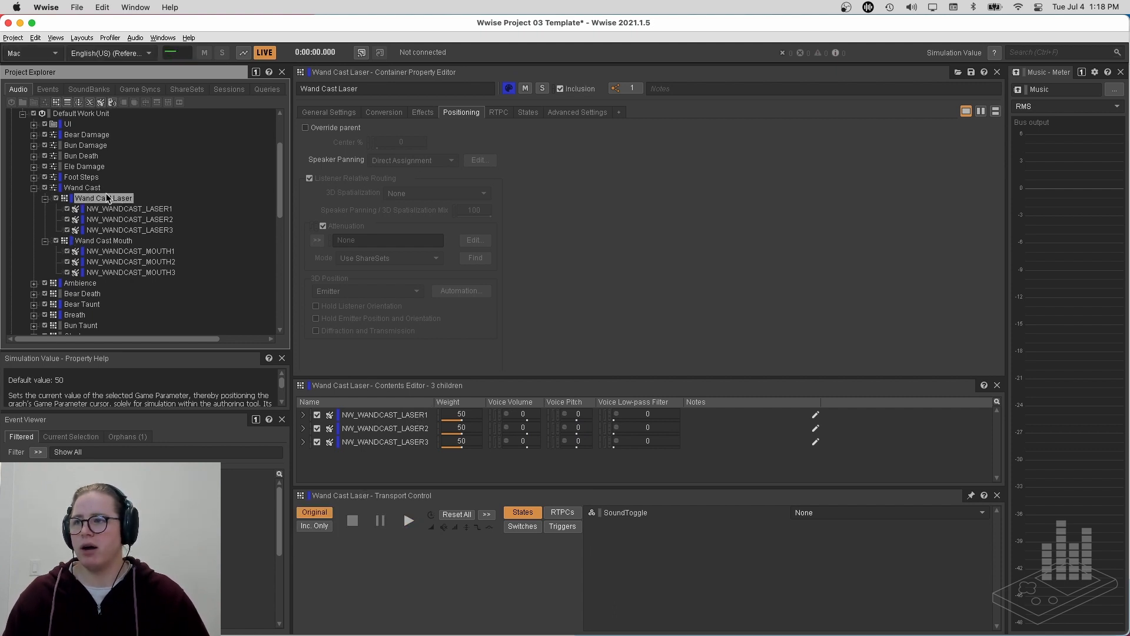
click(77, 188)
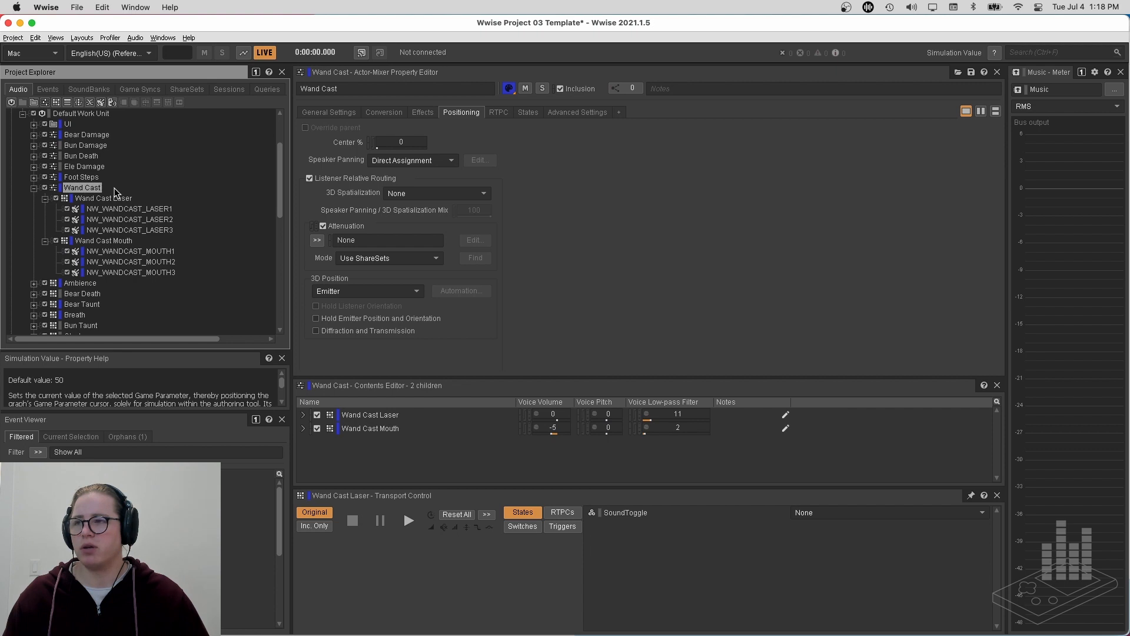
click(340, 113)
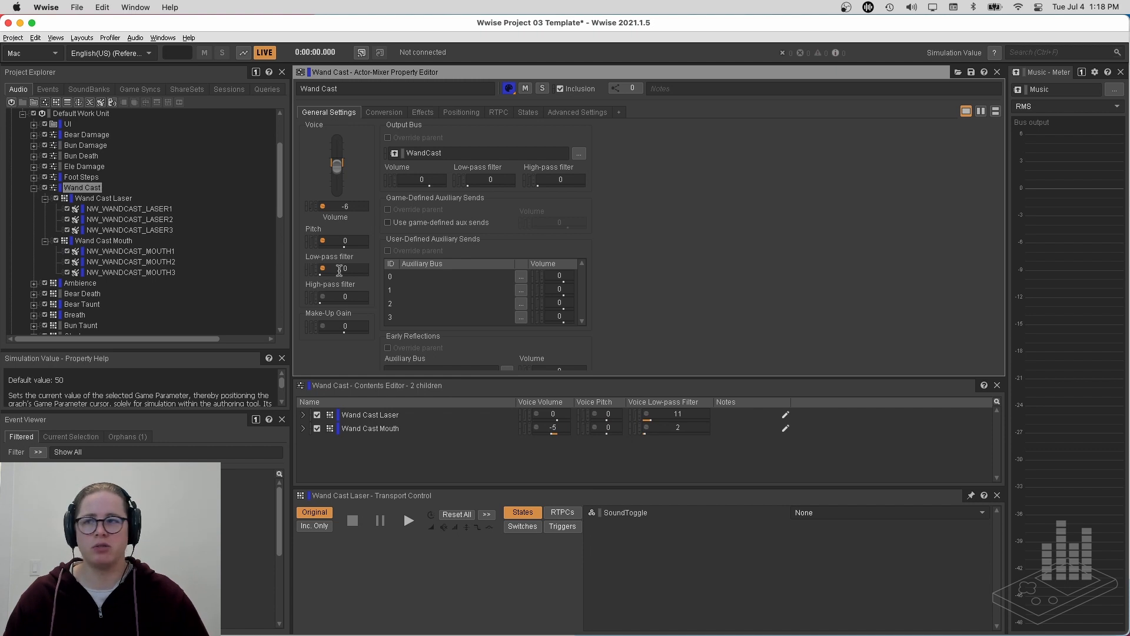
Collapse Wand Cast in the Actor-Mixer Hierarchy and audition the Ambience container
click(34, 189)
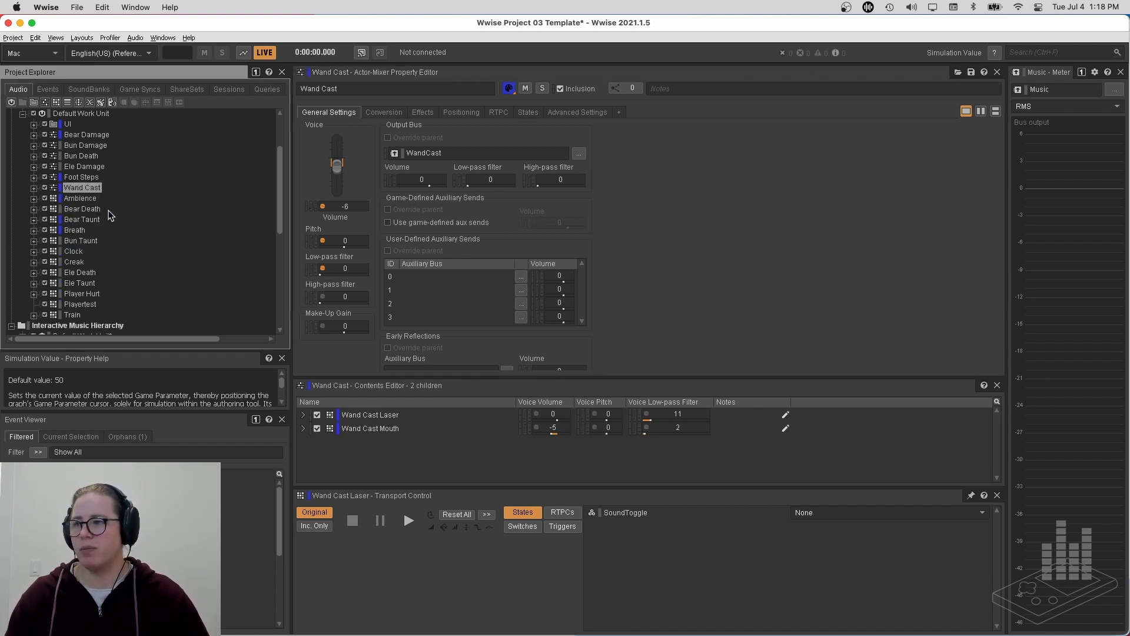
click(93, 199)
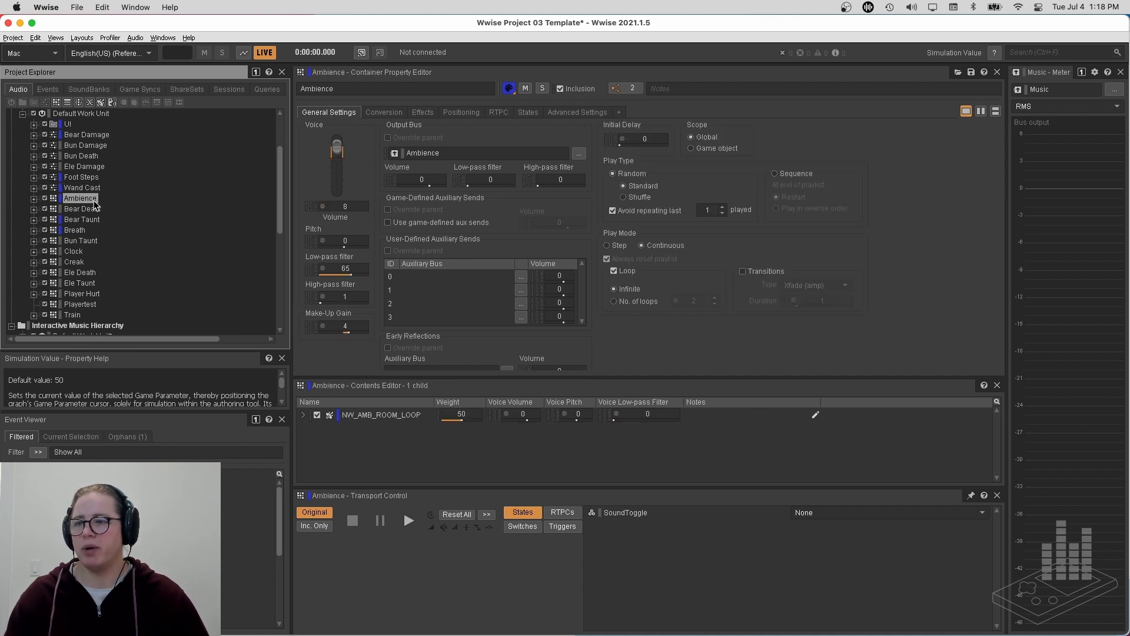
key(space)
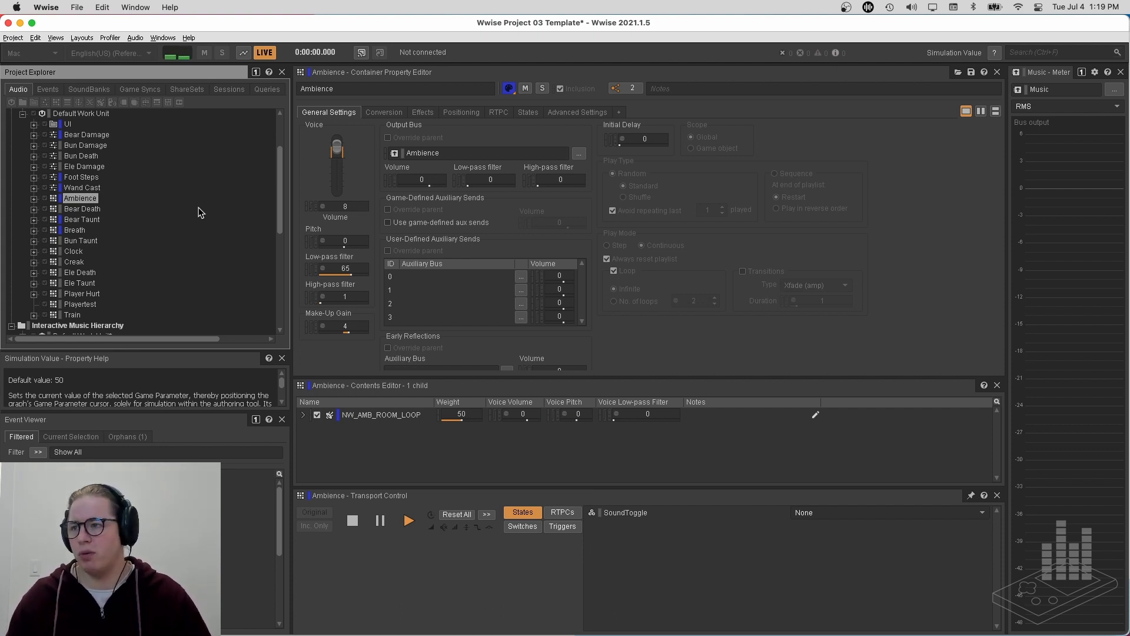
Open the amb_room_loop event and inspect the delay and probability of its Breath and Creak actions
click(57, 89)
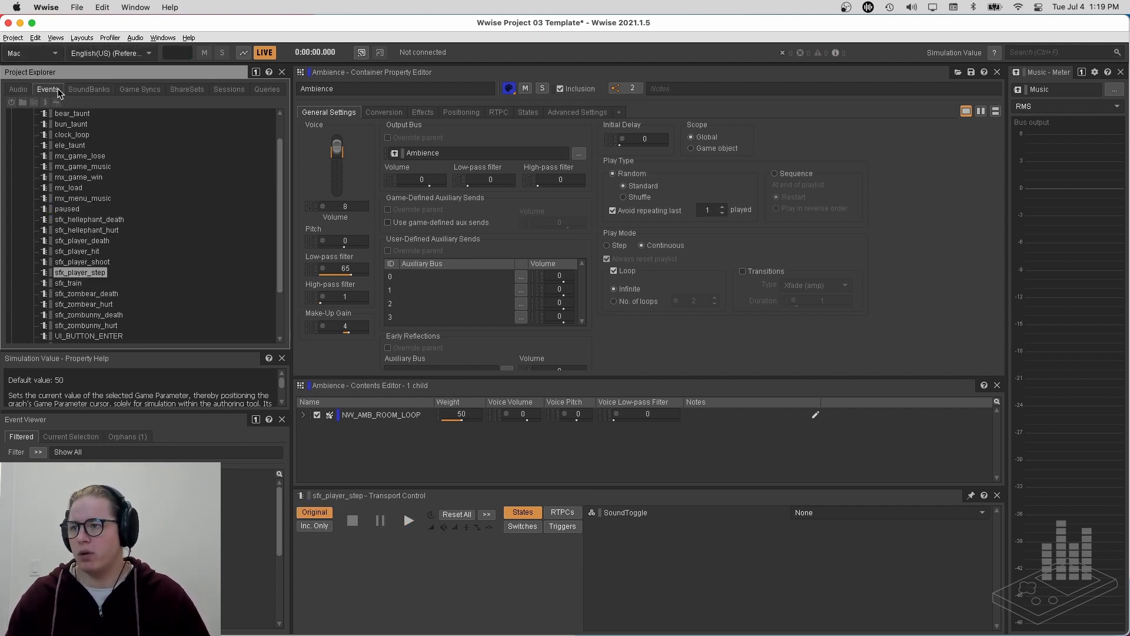
scroll(96, 140, up, 3)
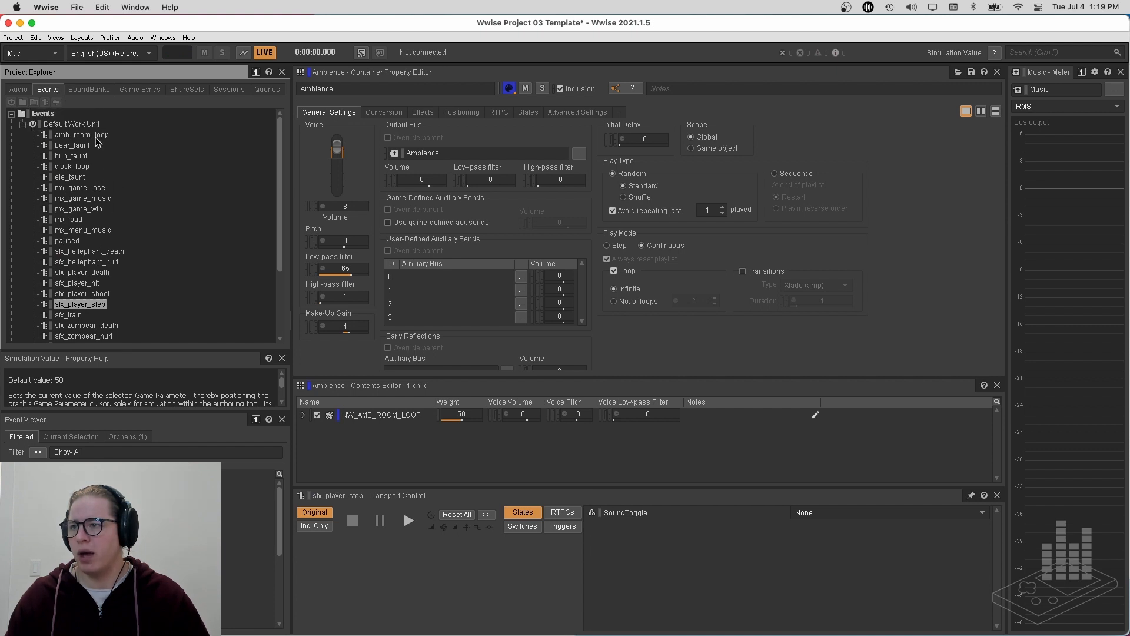
click(96, 139)
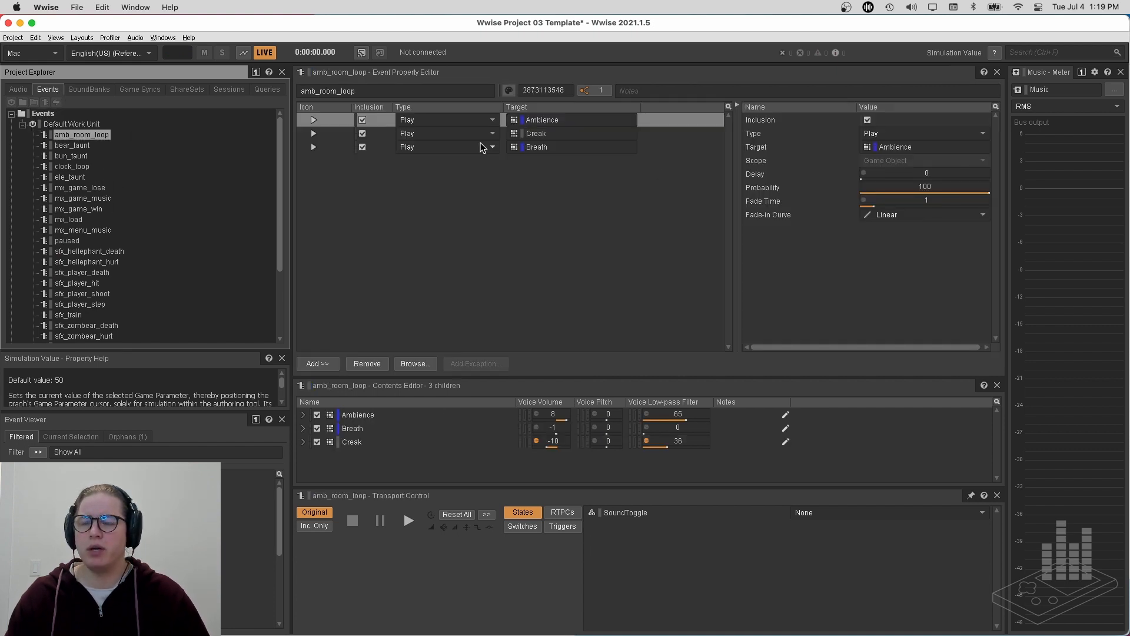
click(645, 147)
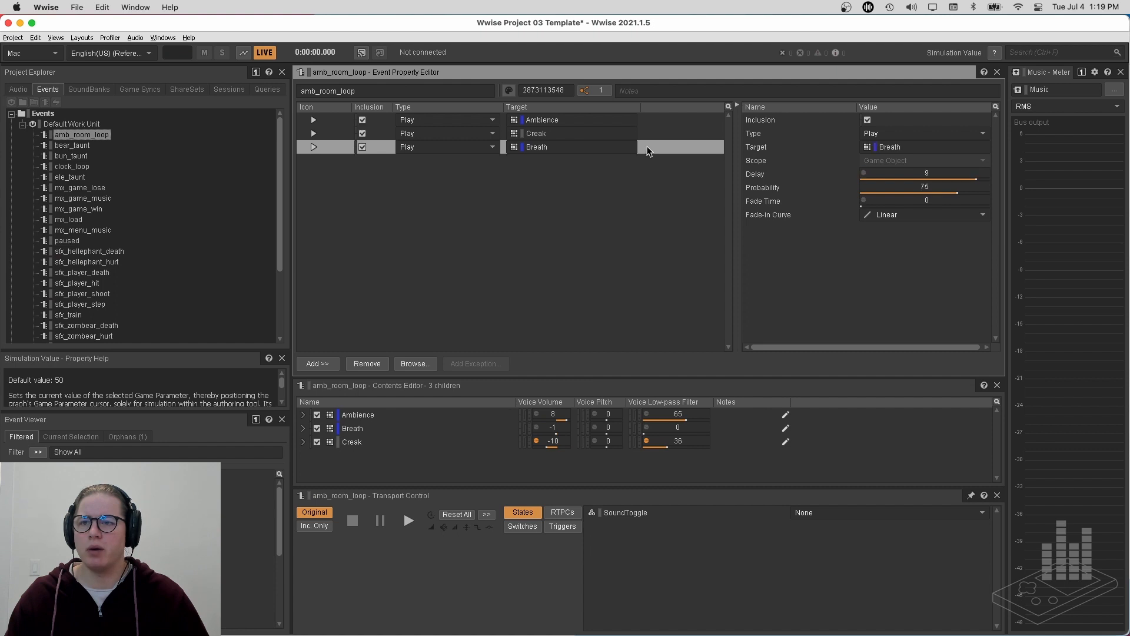
click(648, 136)
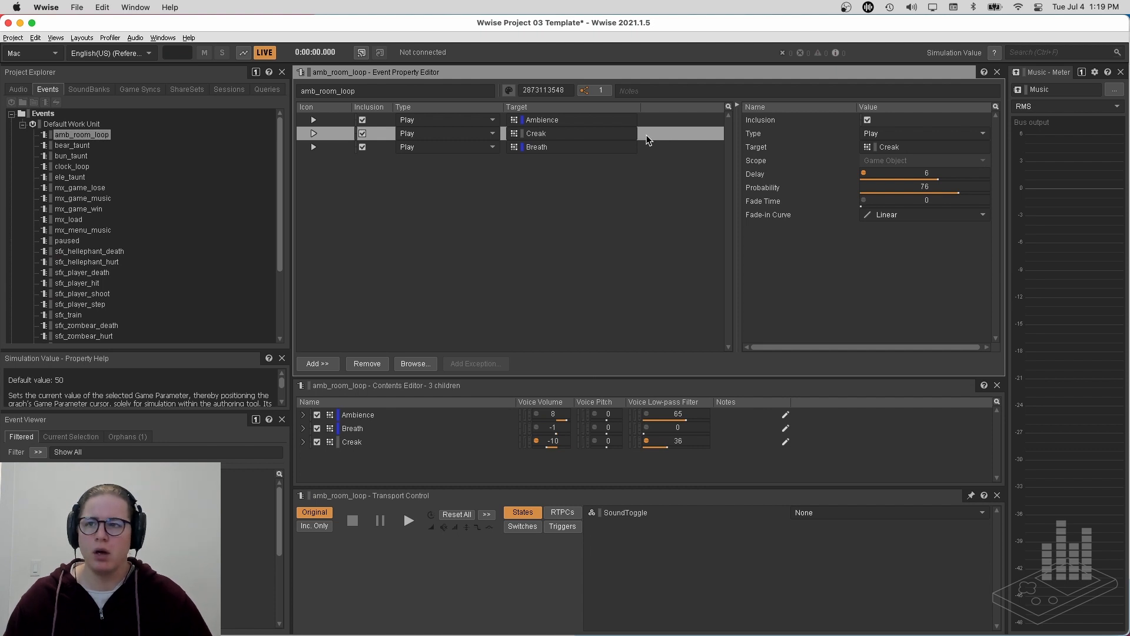
click(656, 149)
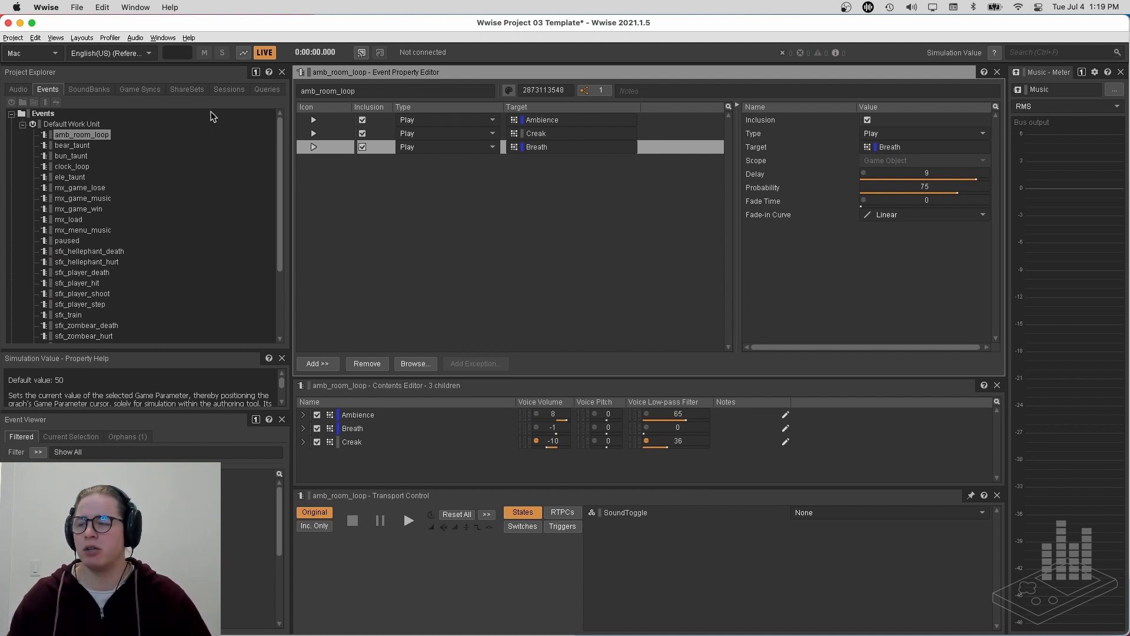
Audition the Creak container and set the voice volume of its NW_AMB_CREAK_1 sound to 12 dB
click(24, 93)
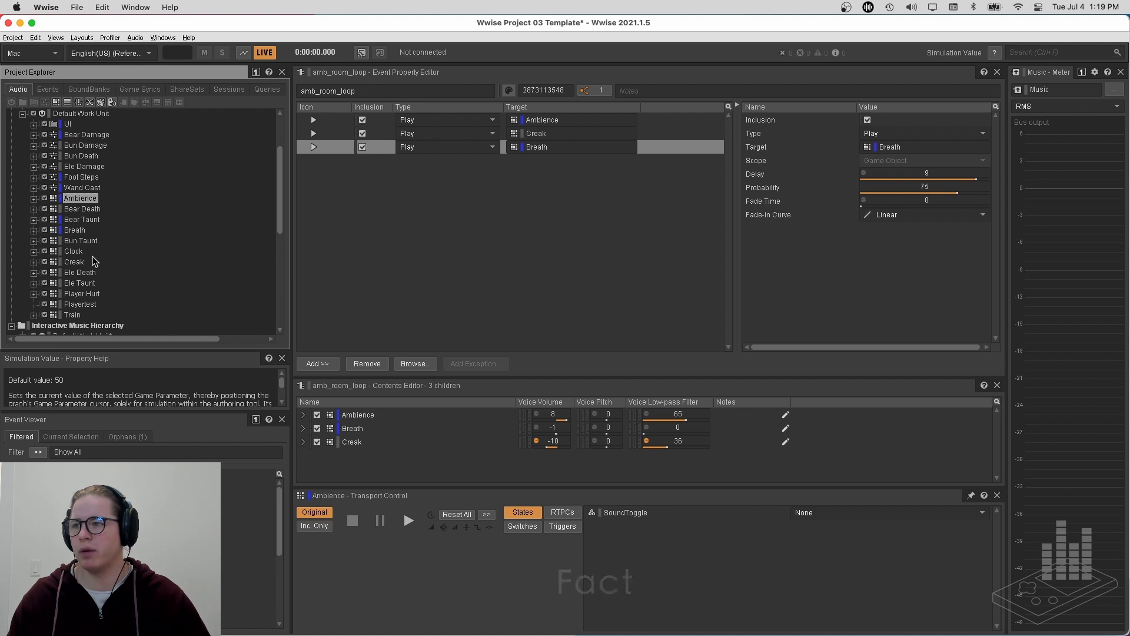
click(76, 262)
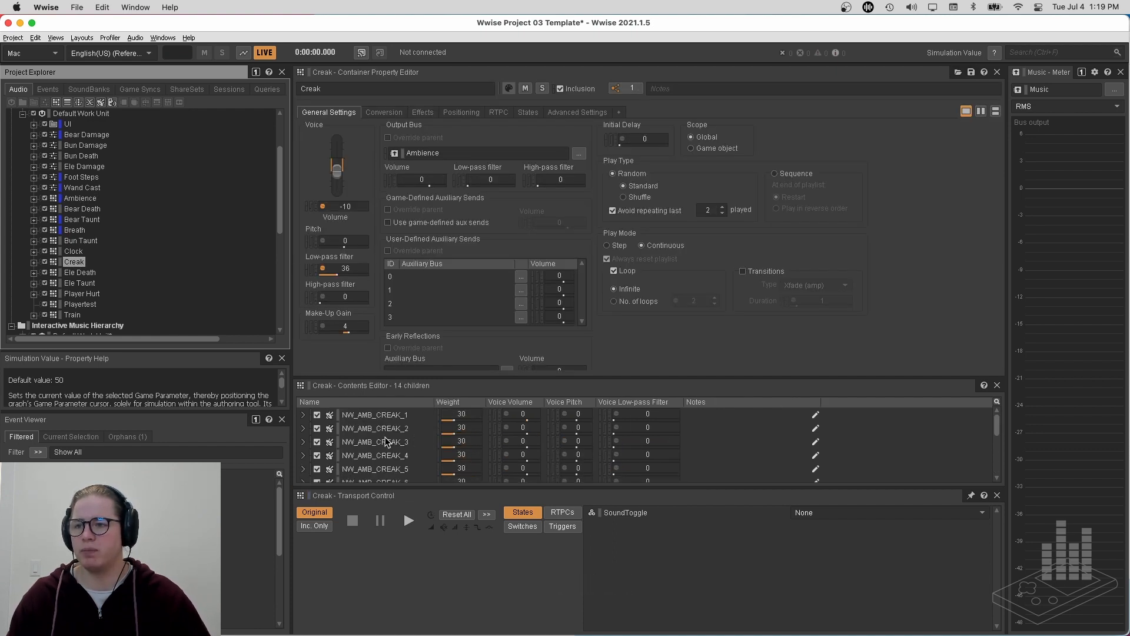
key(space)
click(383, 415)
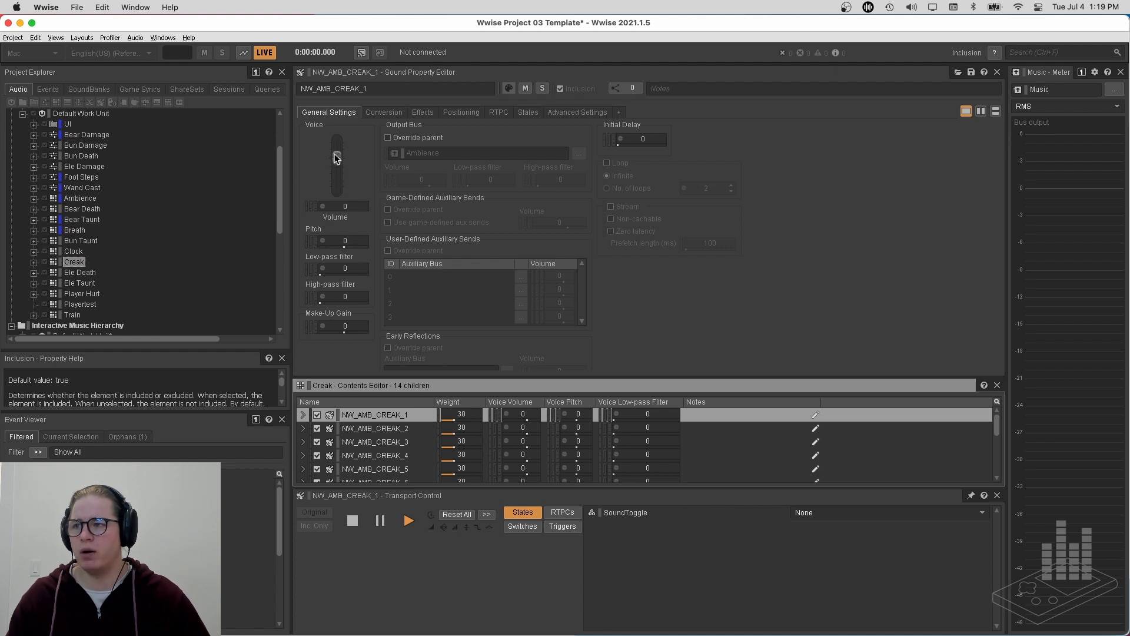
drag(336, 158, 336, 155)
Audition NW_AMB_CREAK_3 and NW_AMB_CREAK_2, and look through the Creak container's contents down to the Silence entries
click(364, 439)
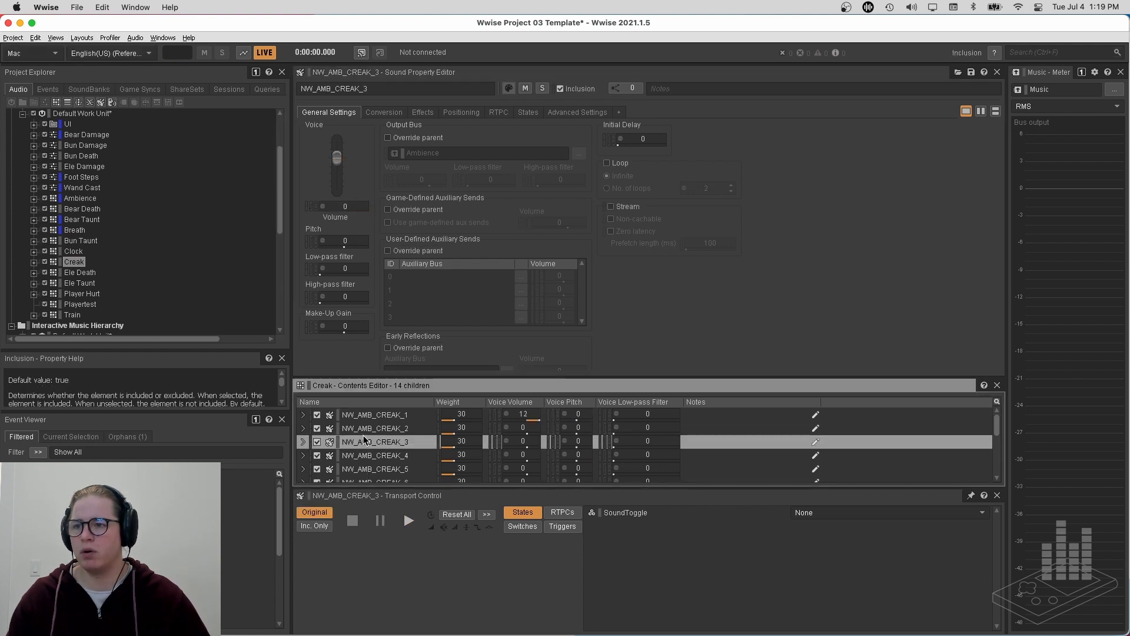
key(space)
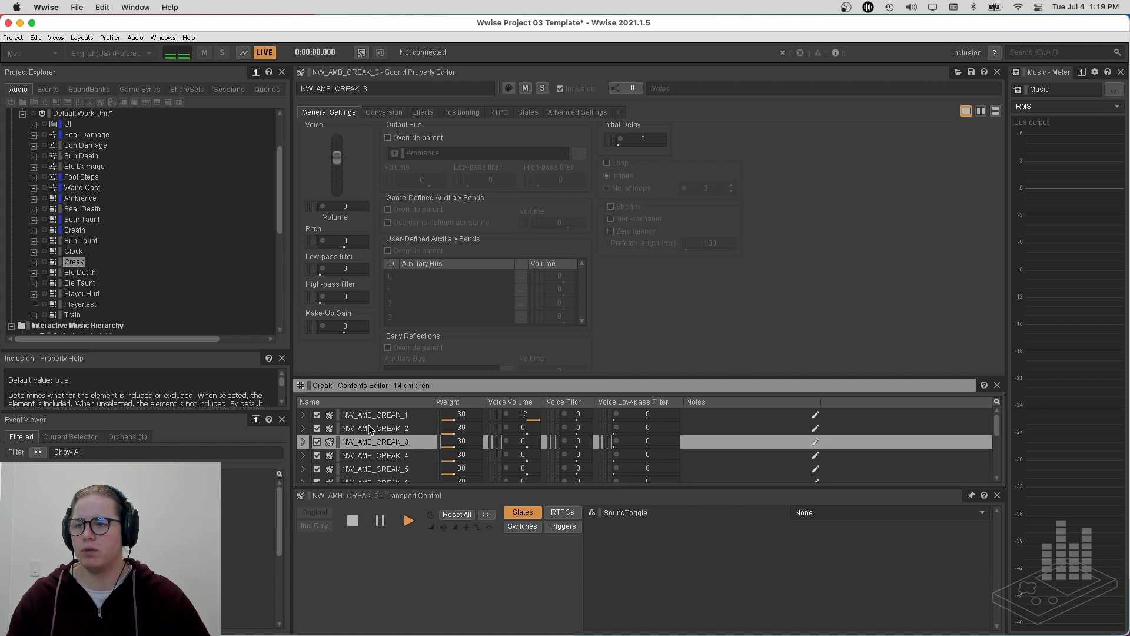
click(370, 427)
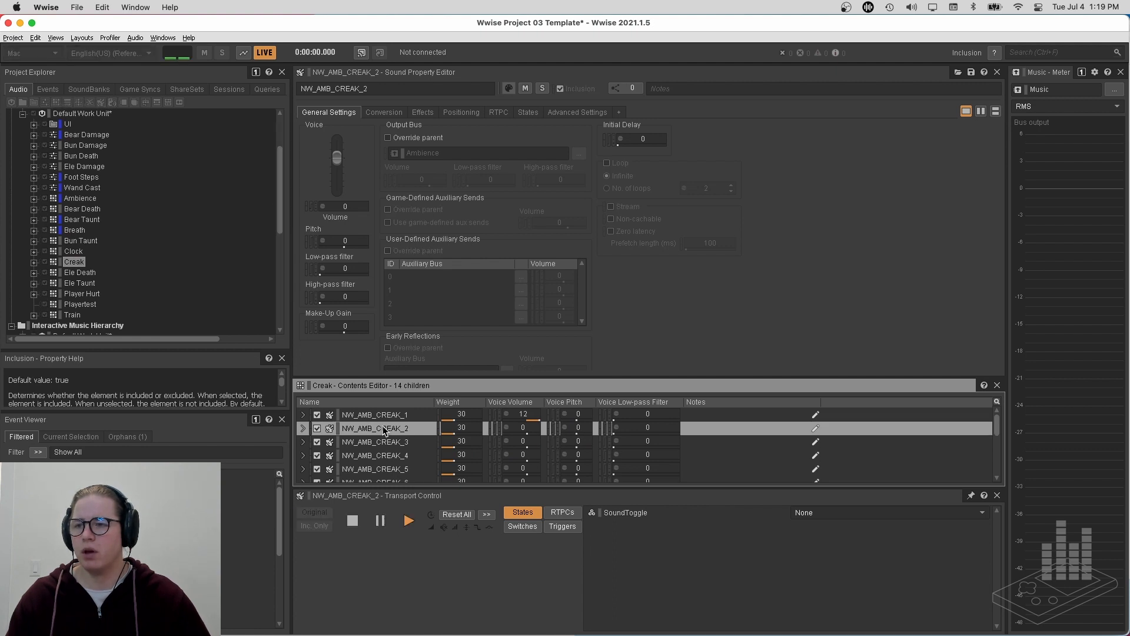
scroll(383, 429, down, 5)
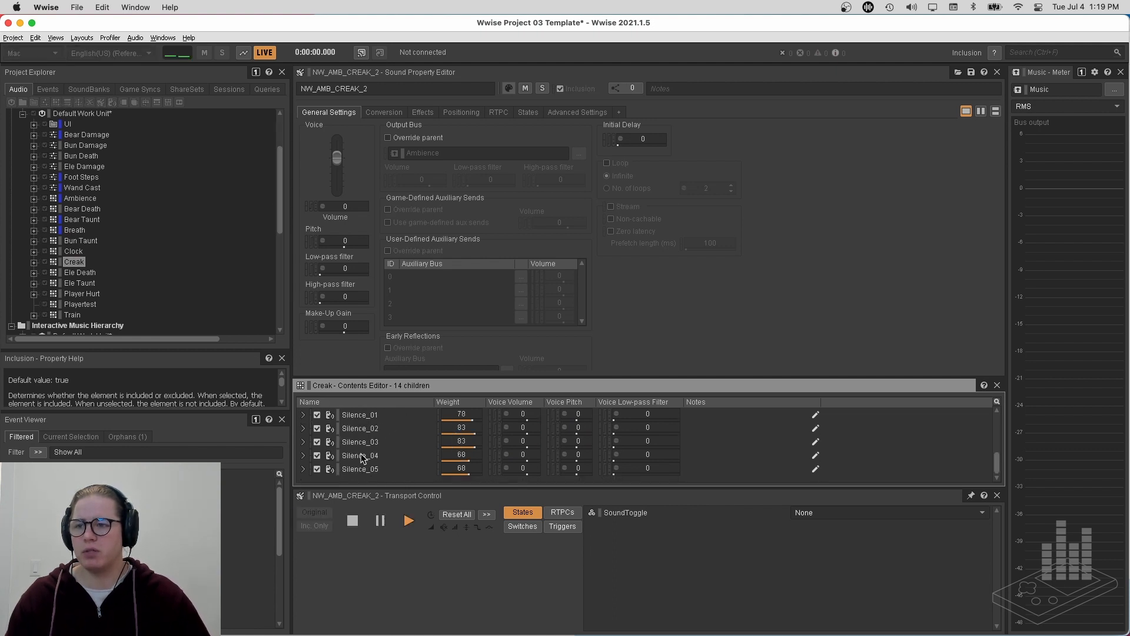
scroll(373, 447, up, 5)
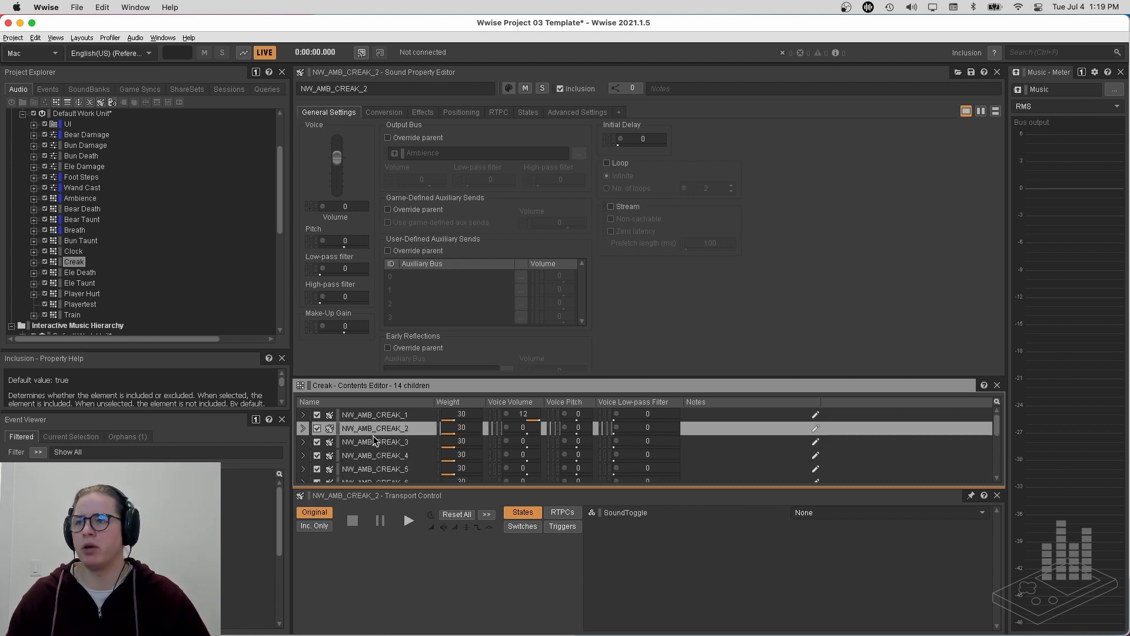
Return to the amb_room_loop event and check the delay and probability of its Creak action
click(48, 89)
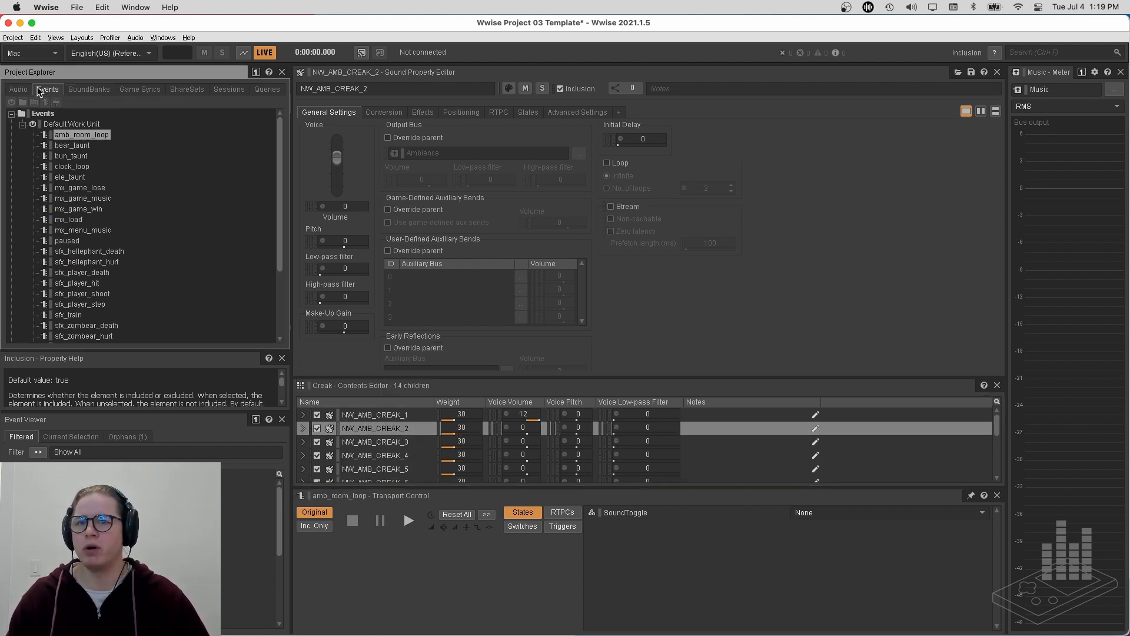
double_click(81, 135)
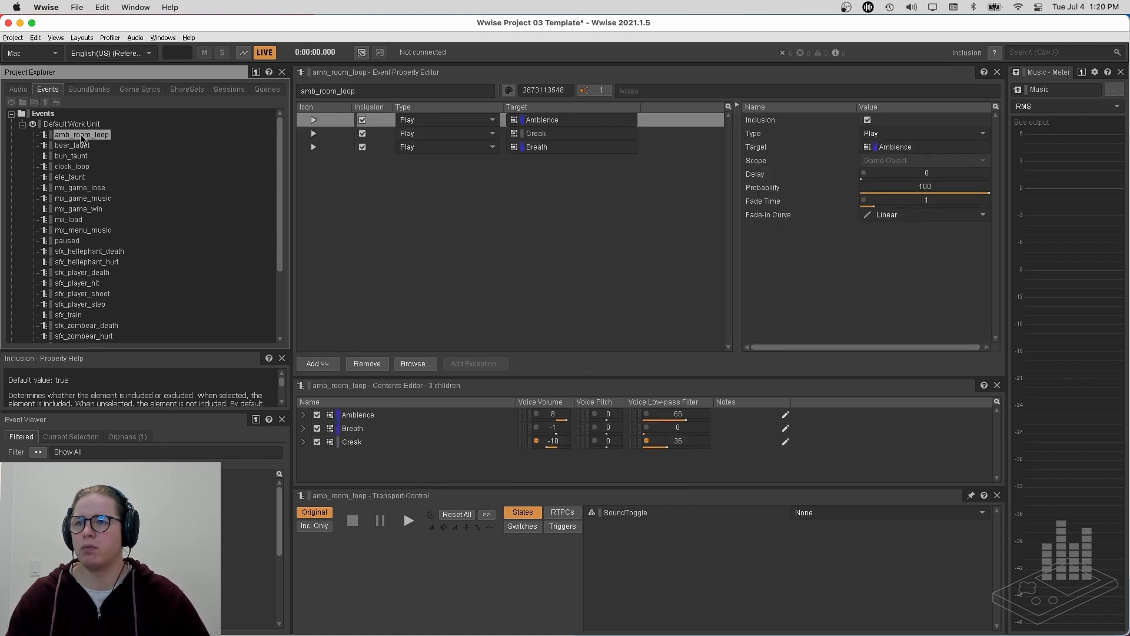
click(623, 135)
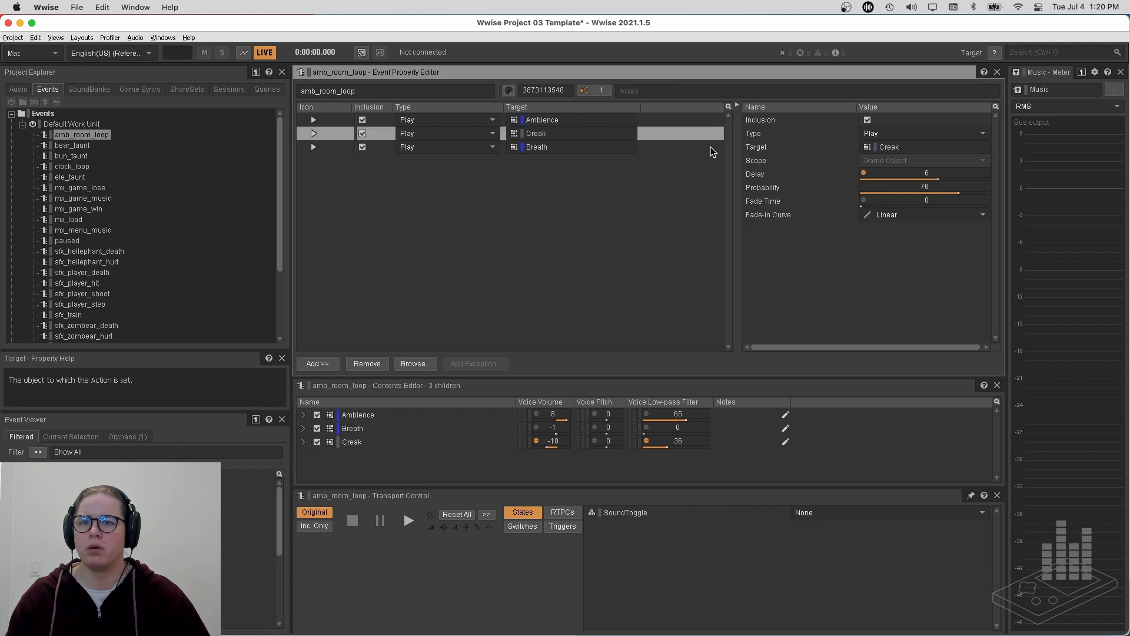
Expand the Breath container, set the voice volume of NW_AMB_BREATH to 12 dB, and audition that sound
click(18, 89)
double_click(74, 230)
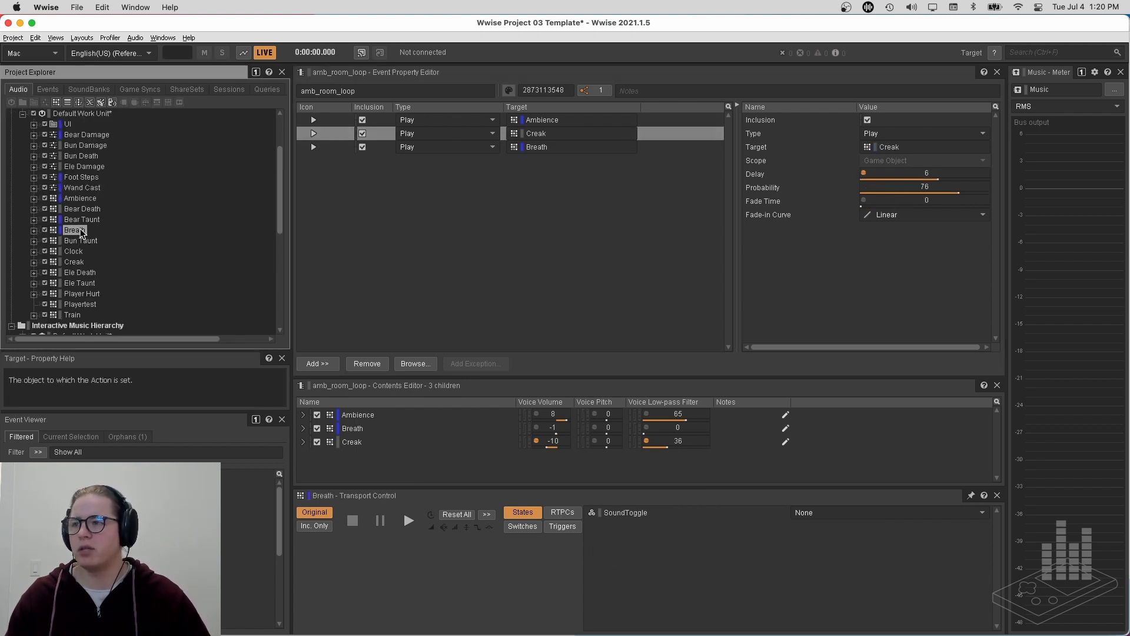
click(34, 230)
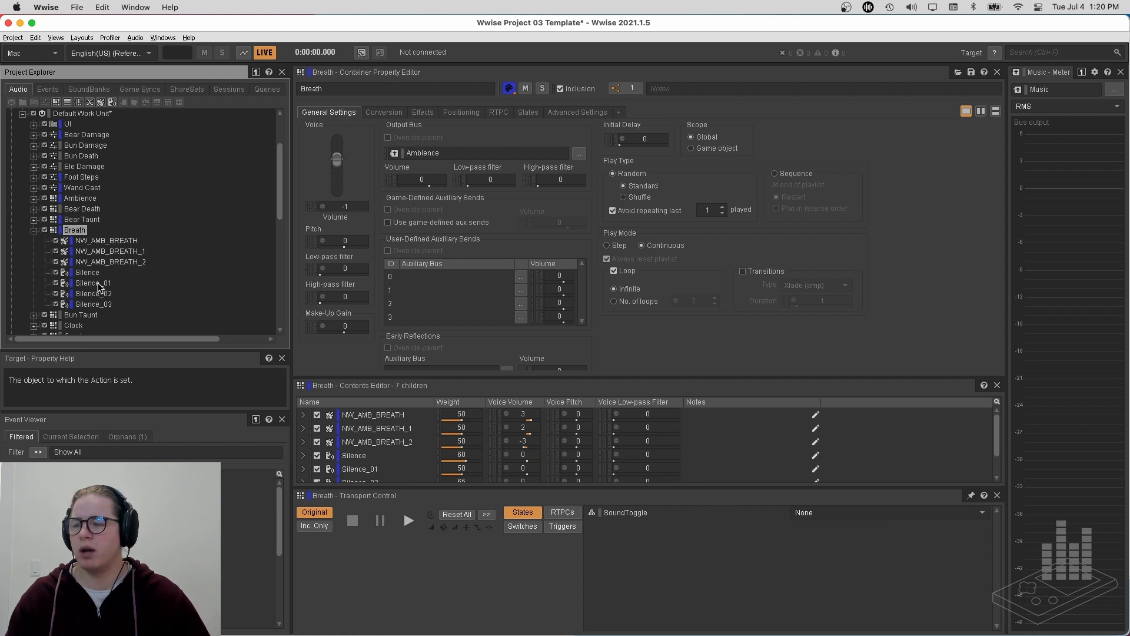
click(118, 241)
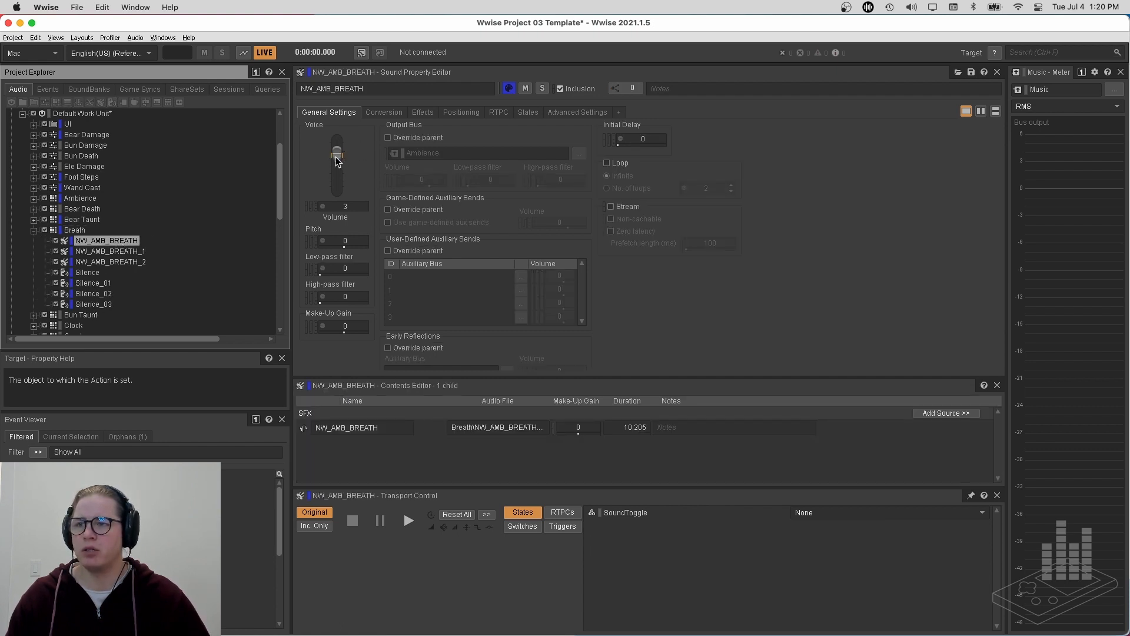
drag(335, 156, 338, 140)
key(space)
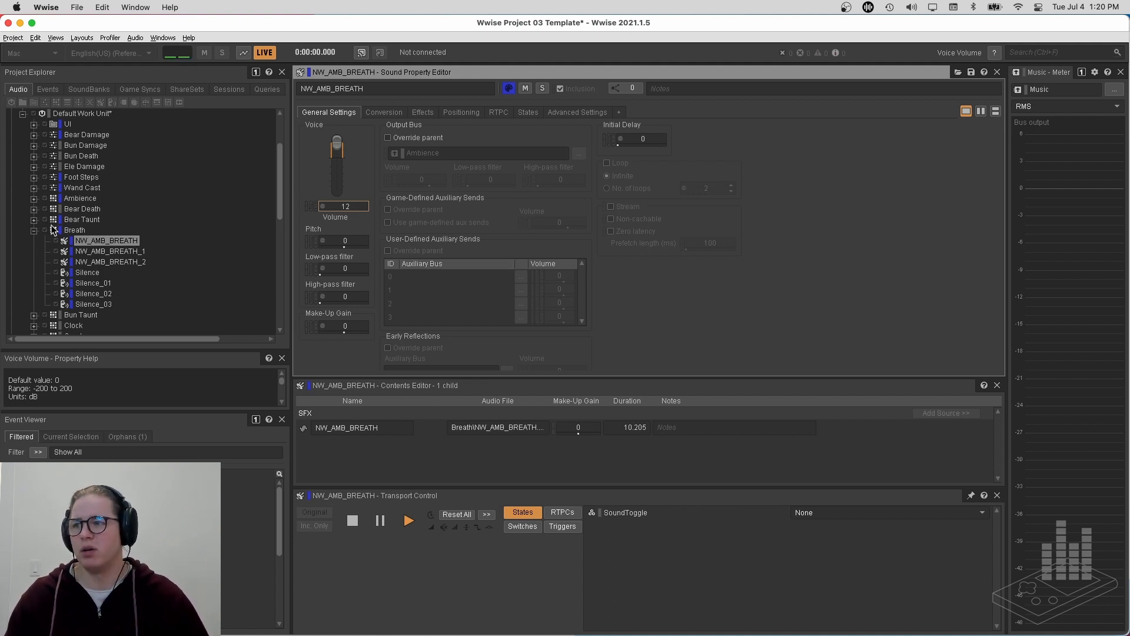
click(34, 230)
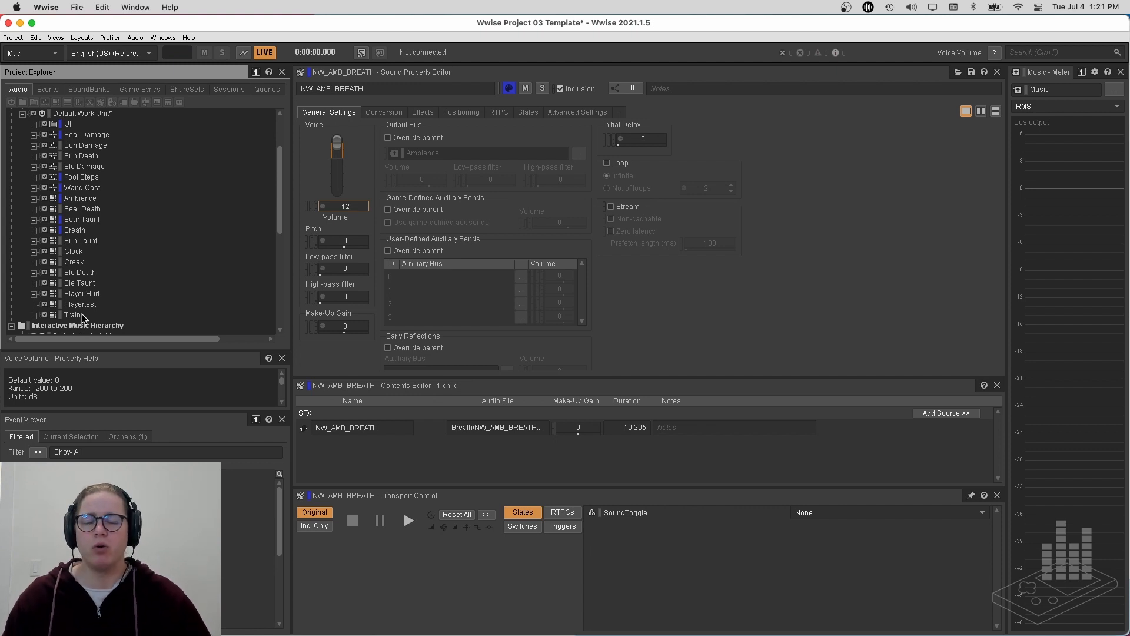
Audition the Clock container and review its positioning and attenuation settings
click(79, 252)
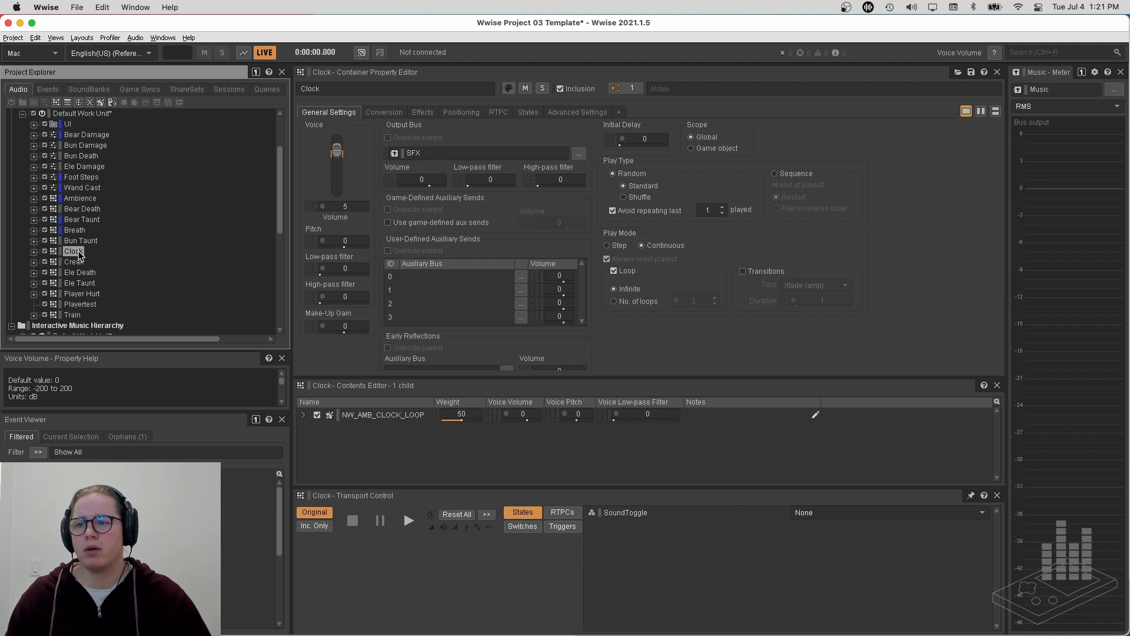
key(space)
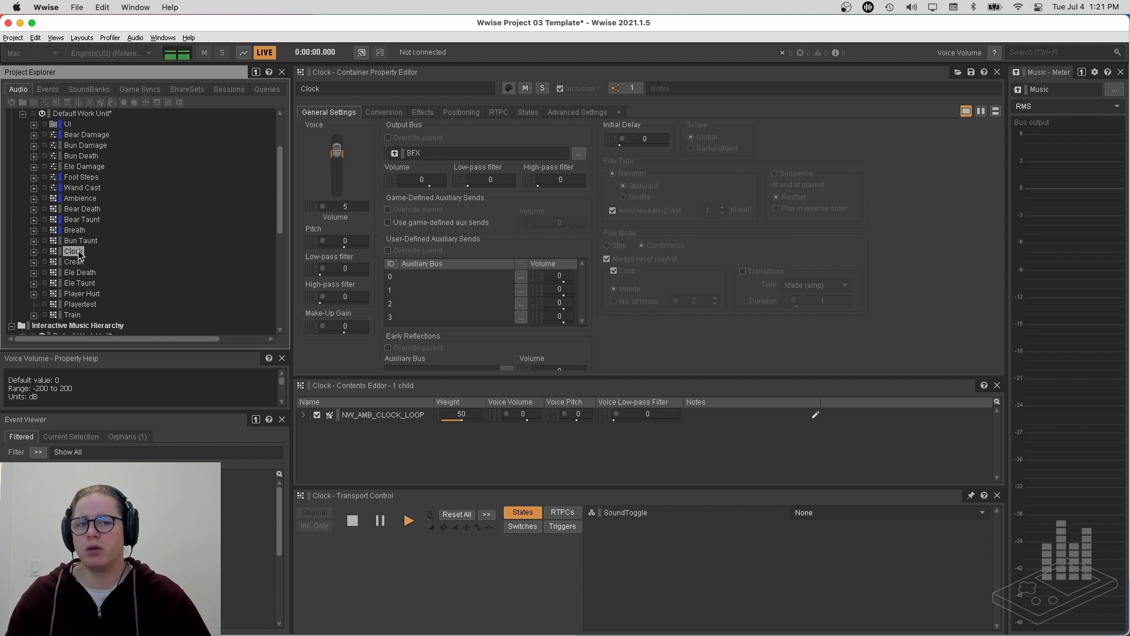
click(464, 109)
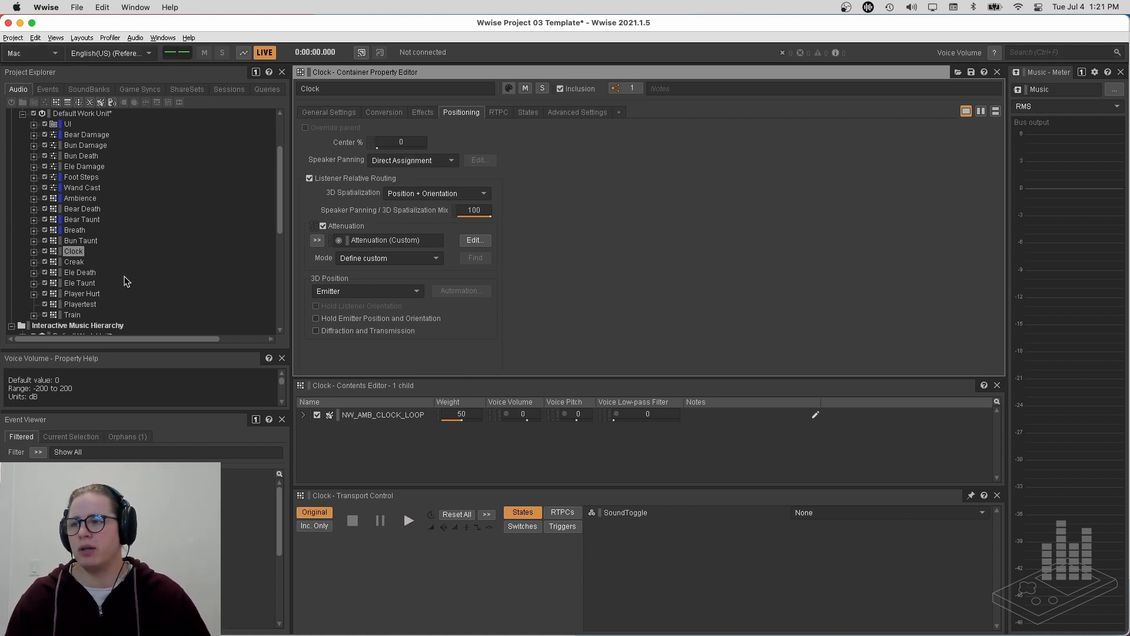
Open the Train container and audition its NW_SFX_TRAIN_2 sound
click(73, 314)
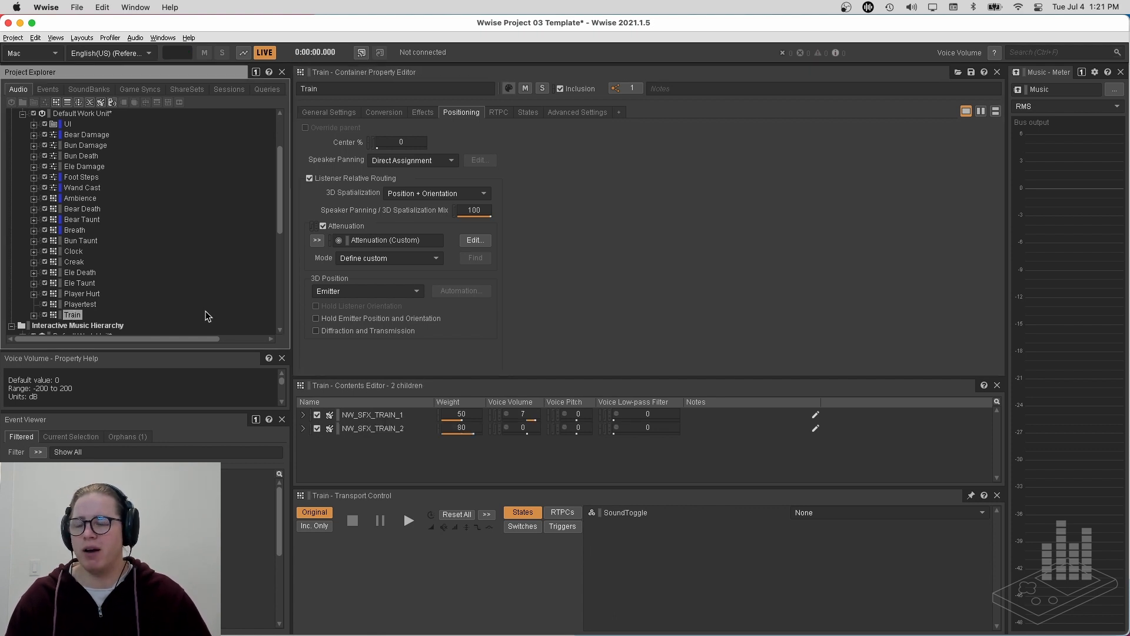
click(400, 433)
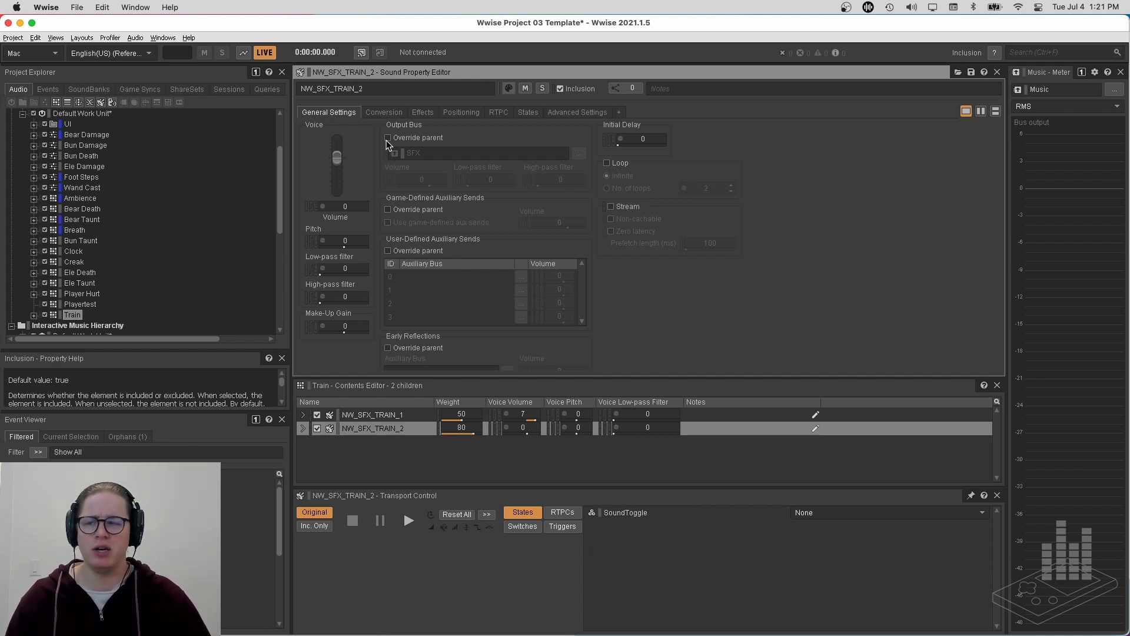
key(space)
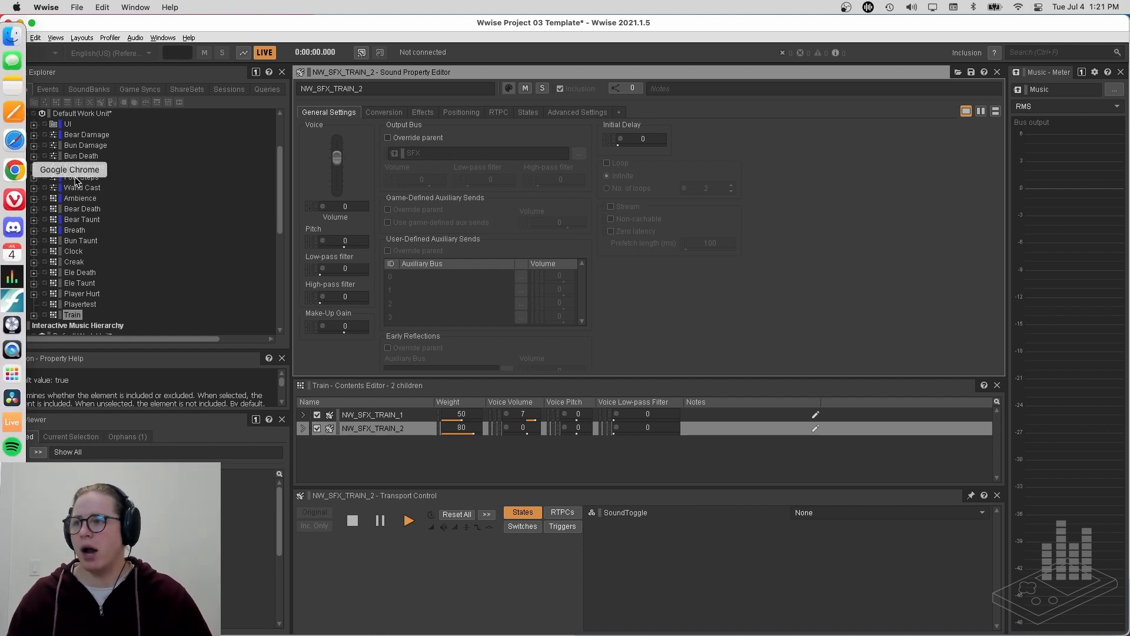
Expand the Master Audio Bus with its Music, Level Music and SFX buses in the Master-Mixer Hierarchy
scroll(175, 178, up, 1)
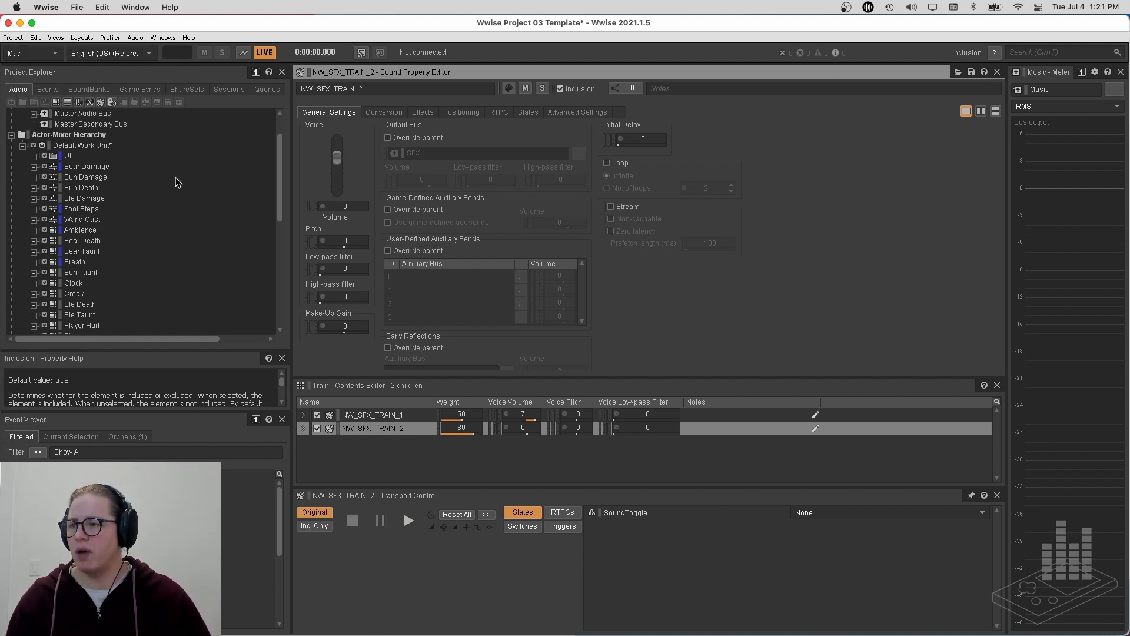
scroll(175, 176, up, 2)
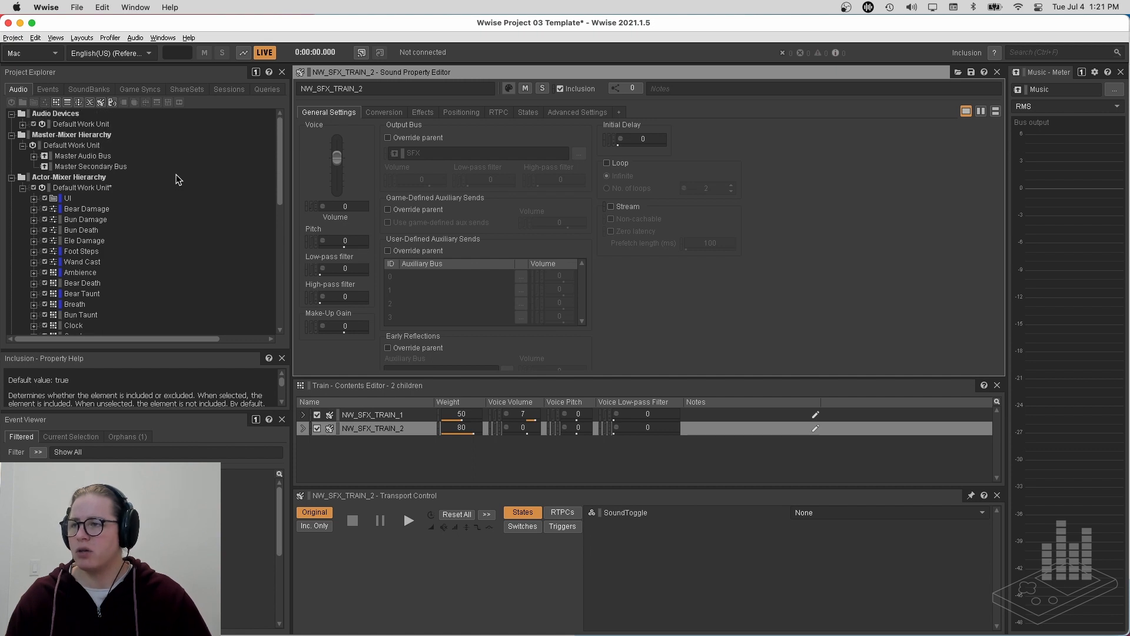
click(34, 157)
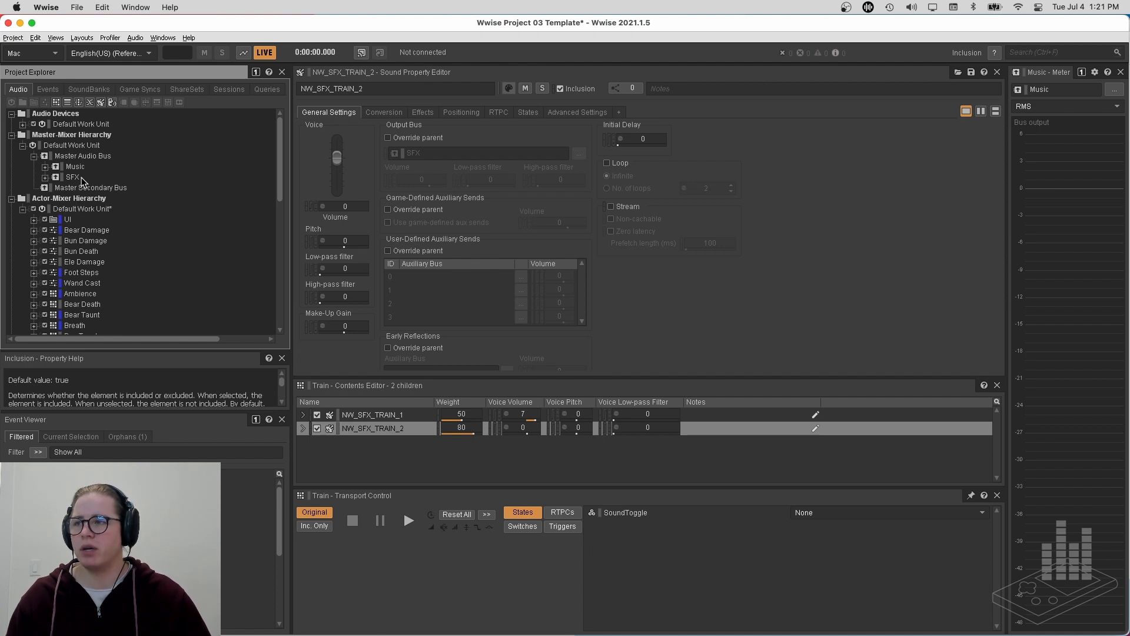
click(45, 168)
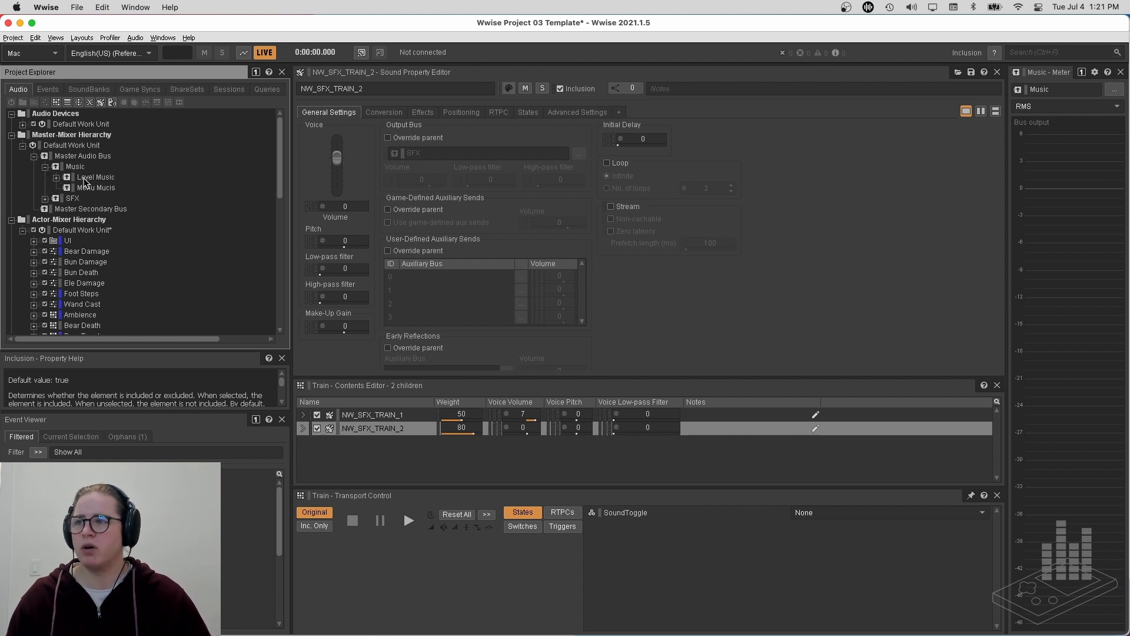
click(56, 177)
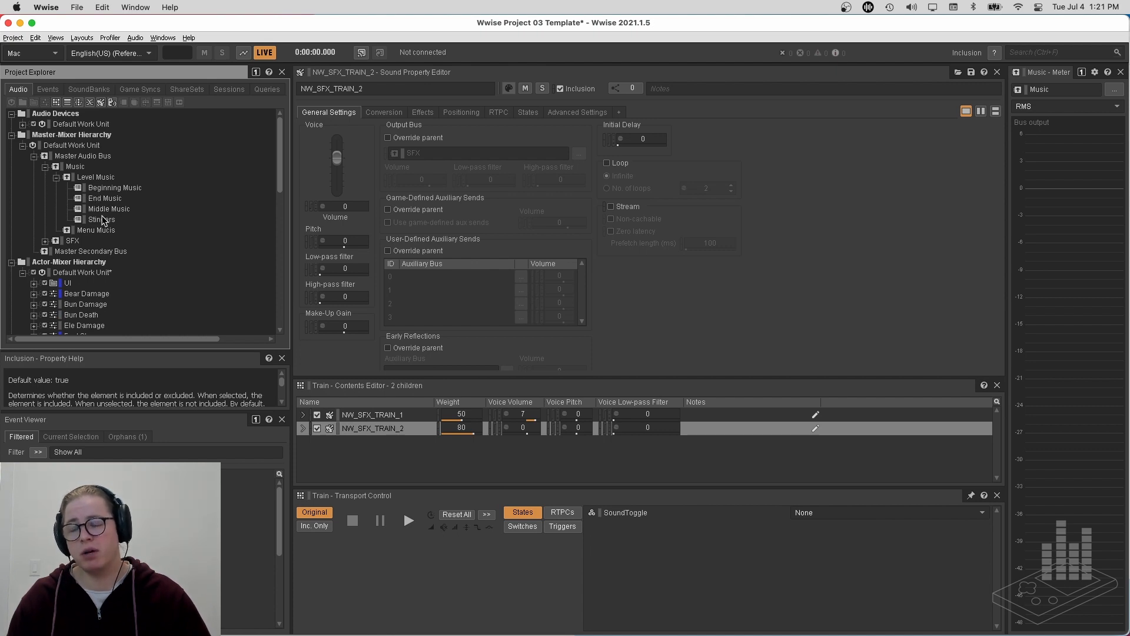
click(45, 241)
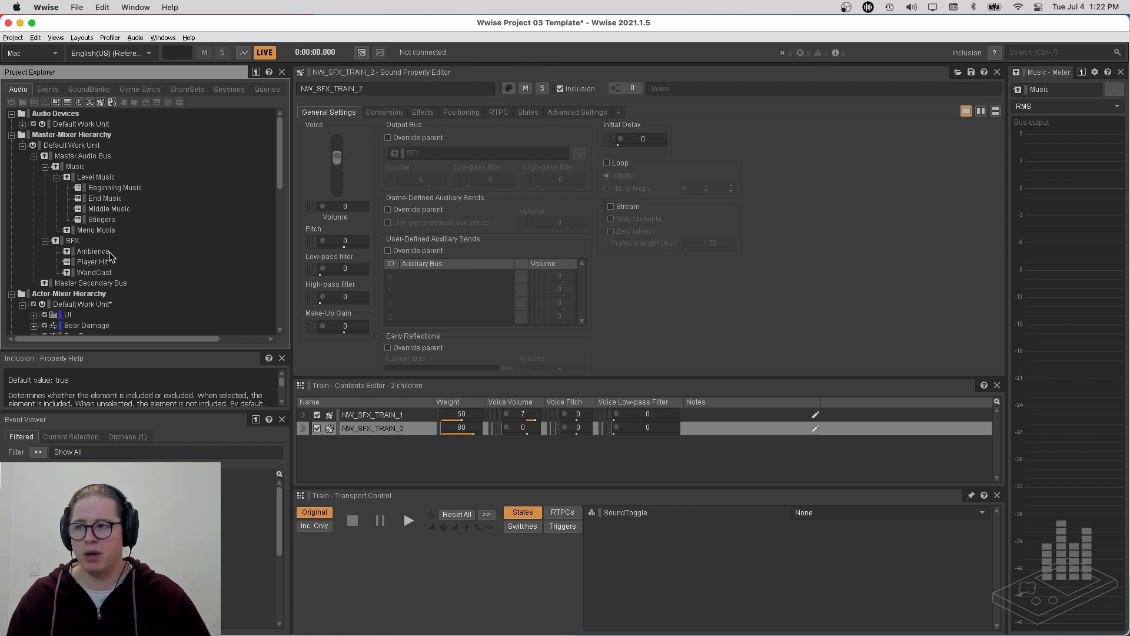
Review the auto-ducking settings of the WandCast, Player Hit and Ambience buses under SFX
scroll(104, 264, down, 1)
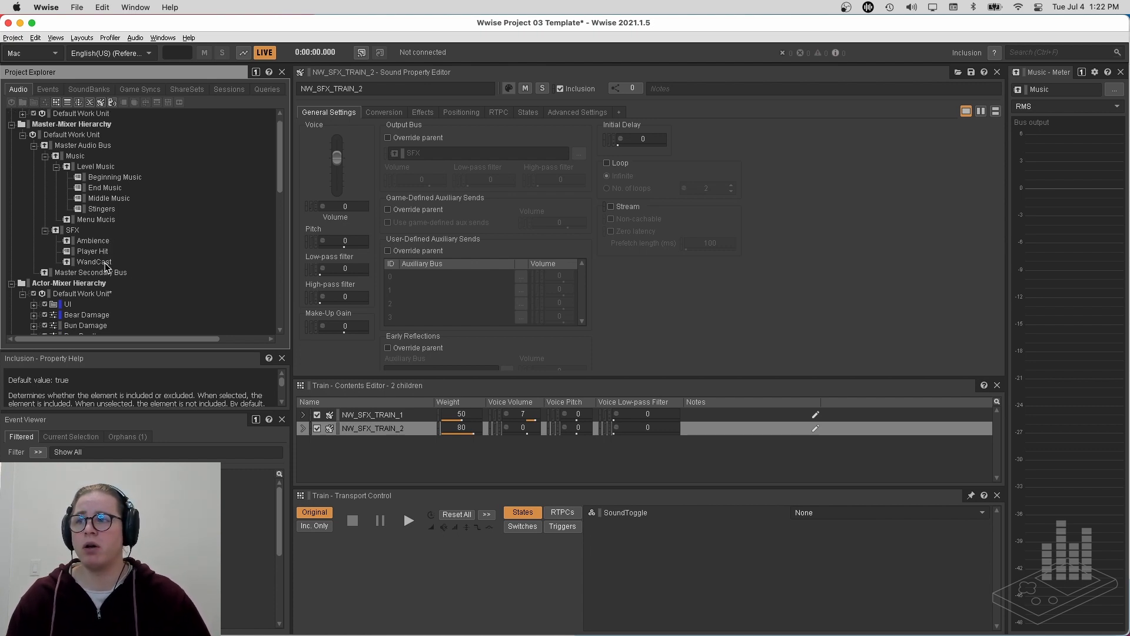
click(104, 263)
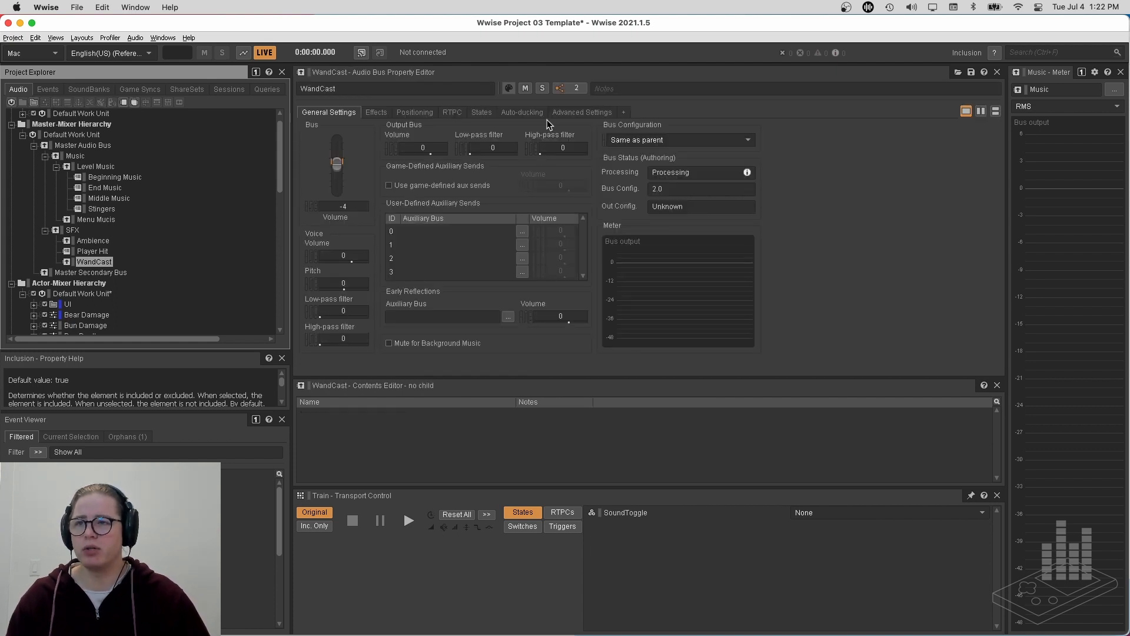
click(532, 113)
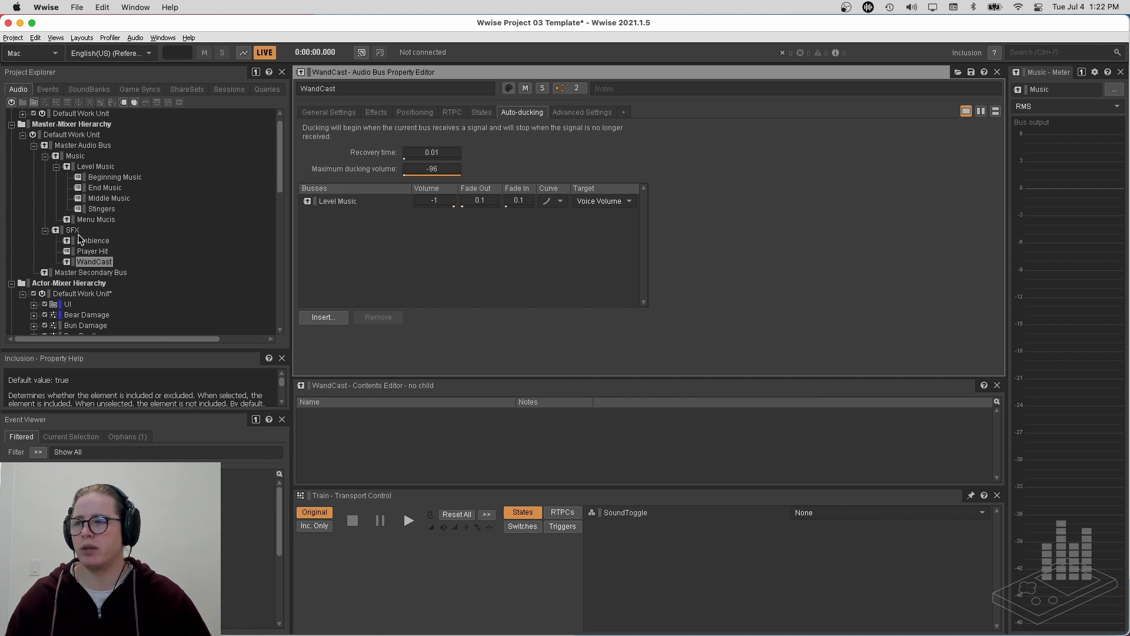
click(92, 250)
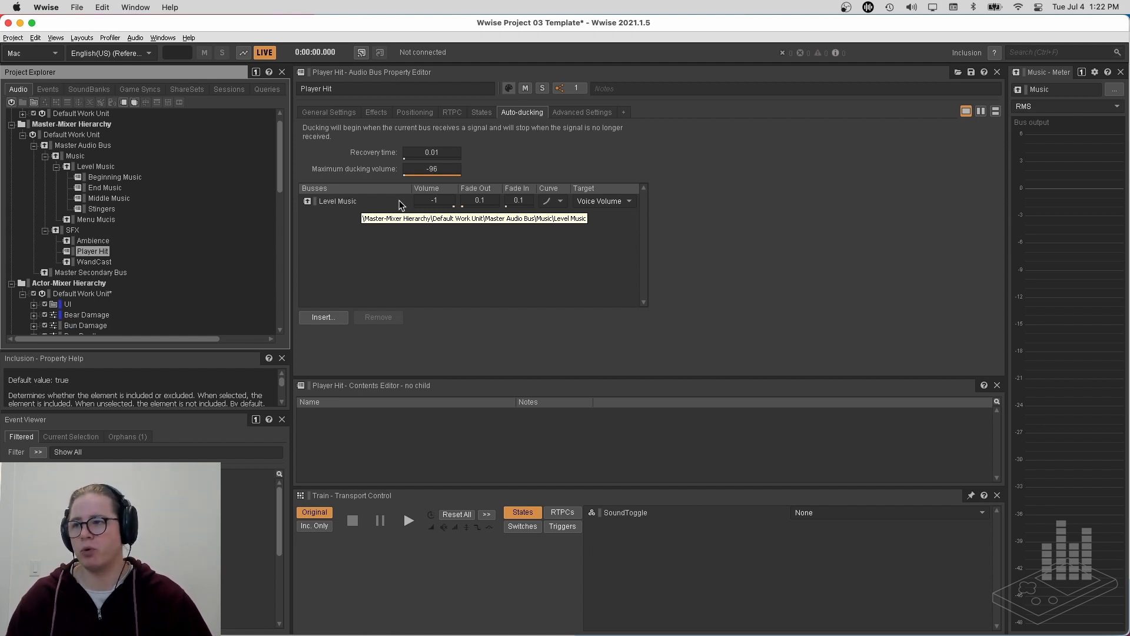
click(94, 242)
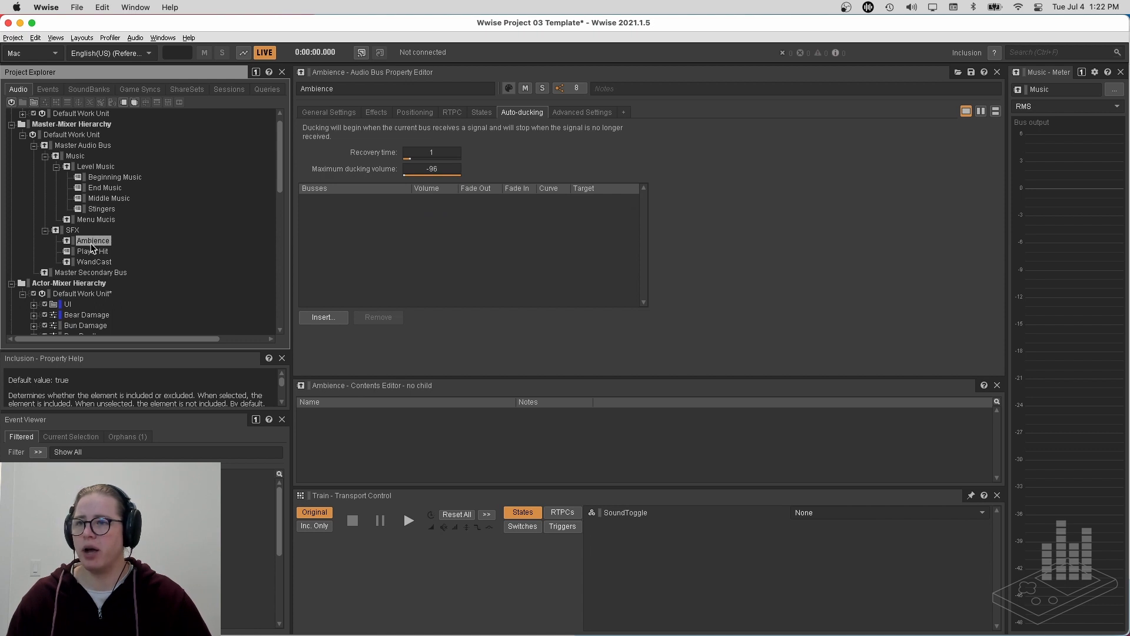
Compare the auto-ducking settings of the Beginning Music, Middle Music and End Music buses
click(109, 180)
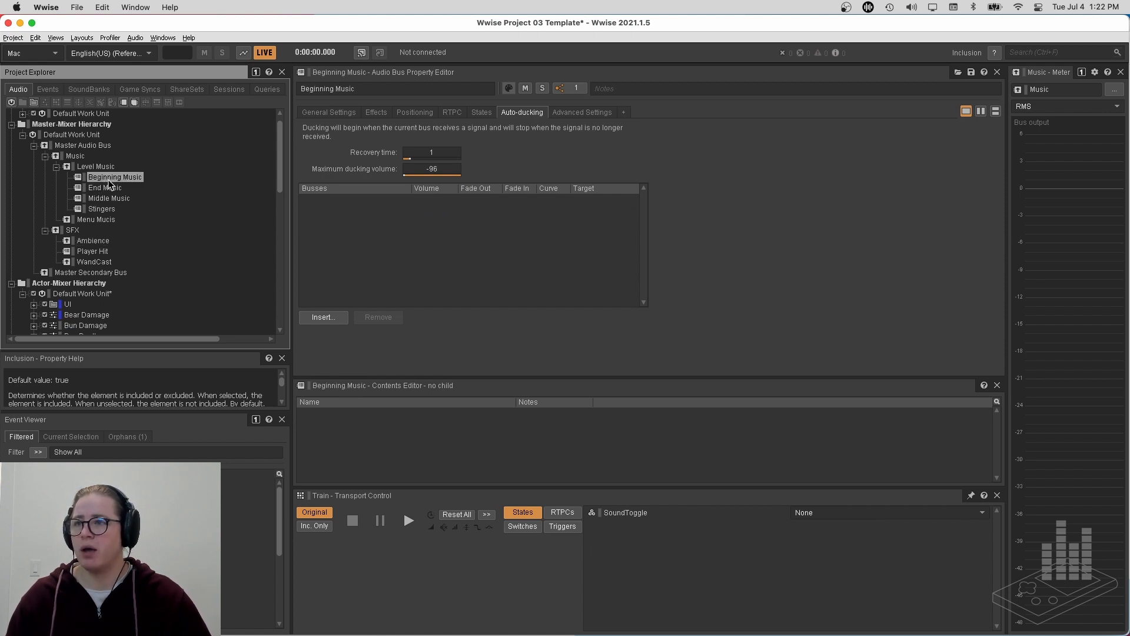
click(117, 199)
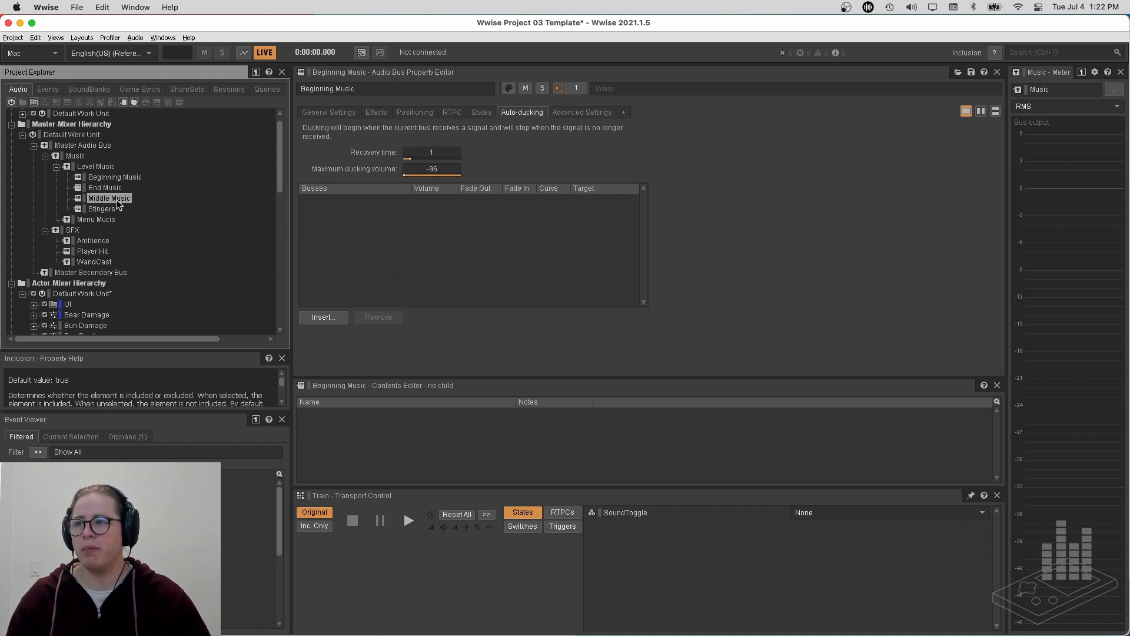
click(116, 188)
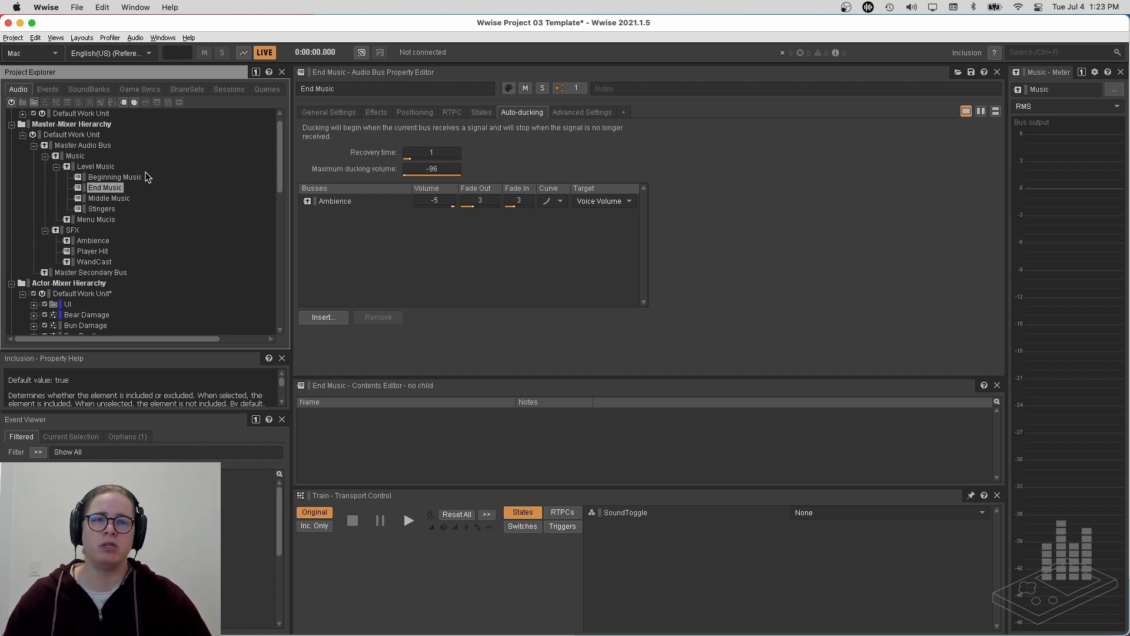
click(126, 199)
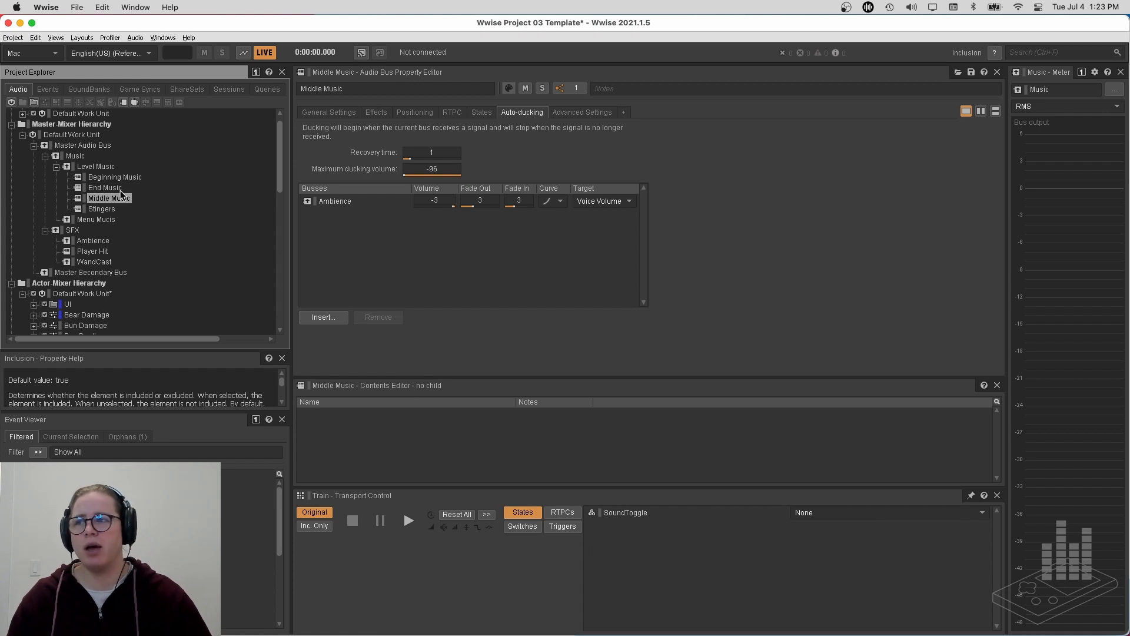
click(120, 190)
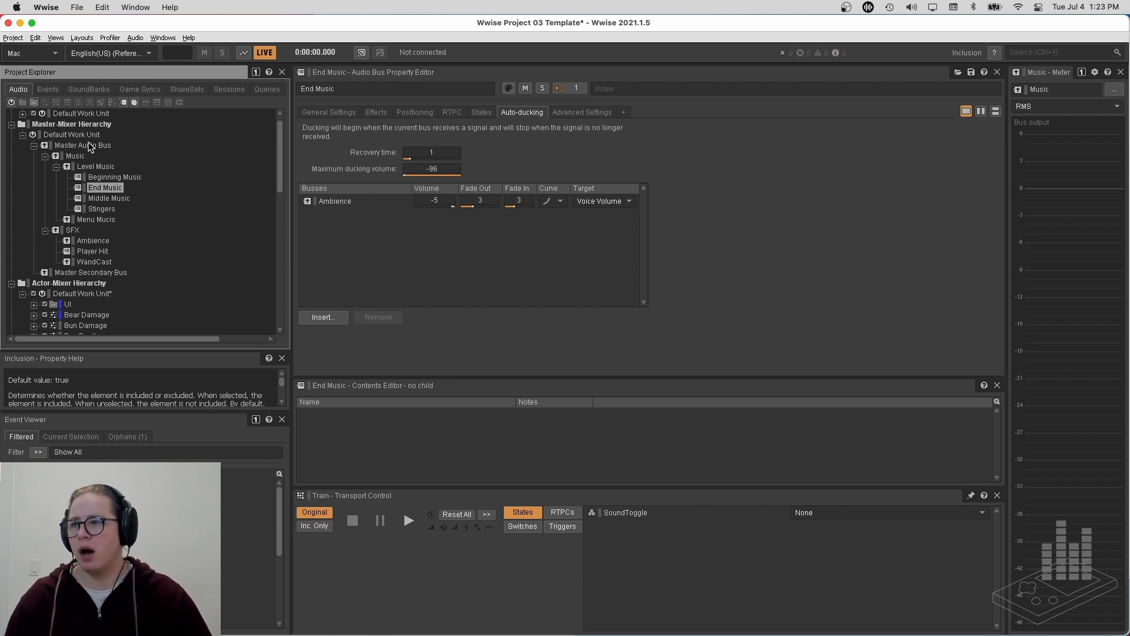
Review the effects on the SFX, Level Music, Music and Master Audio buses, and collapse the Master-Mixer Default Work Unit
click(72, 230)
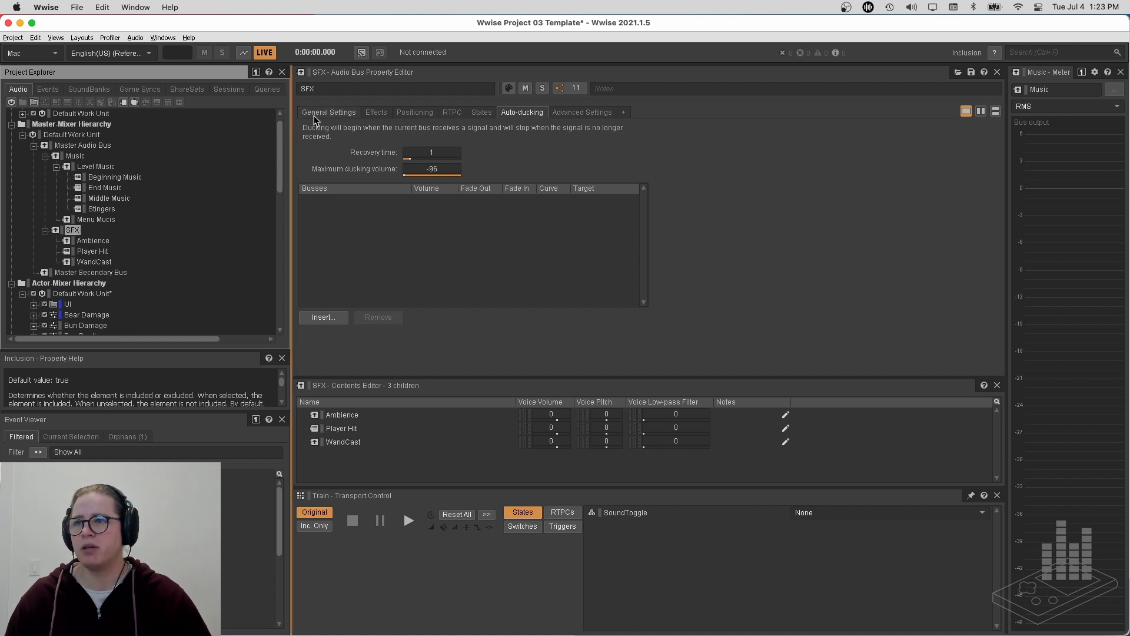
click(378, 113)
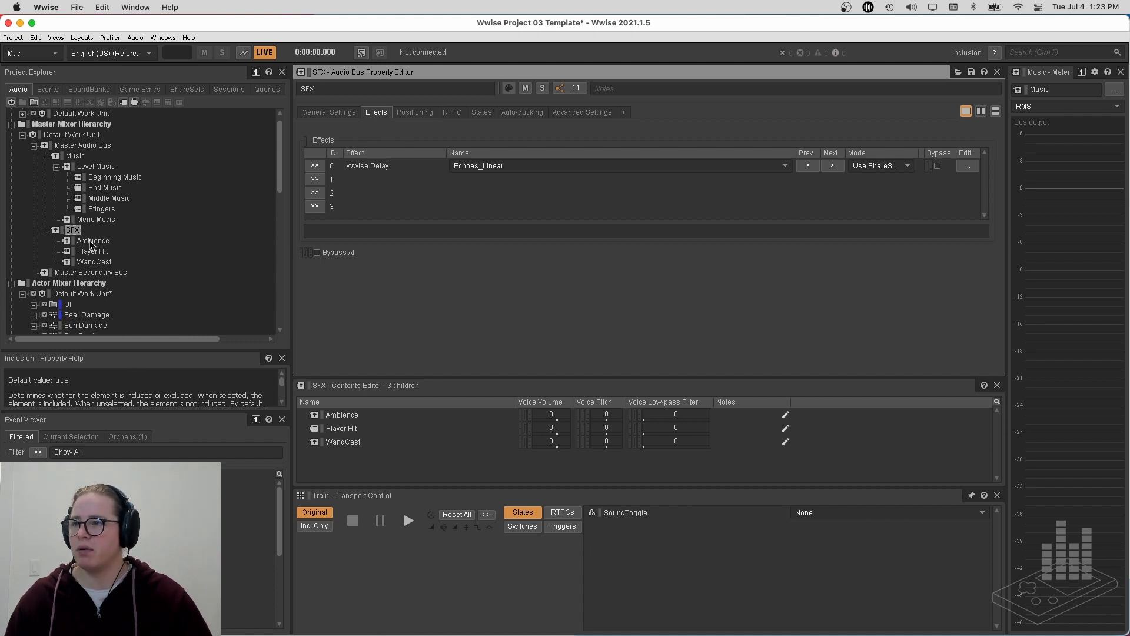
click(95, 166)
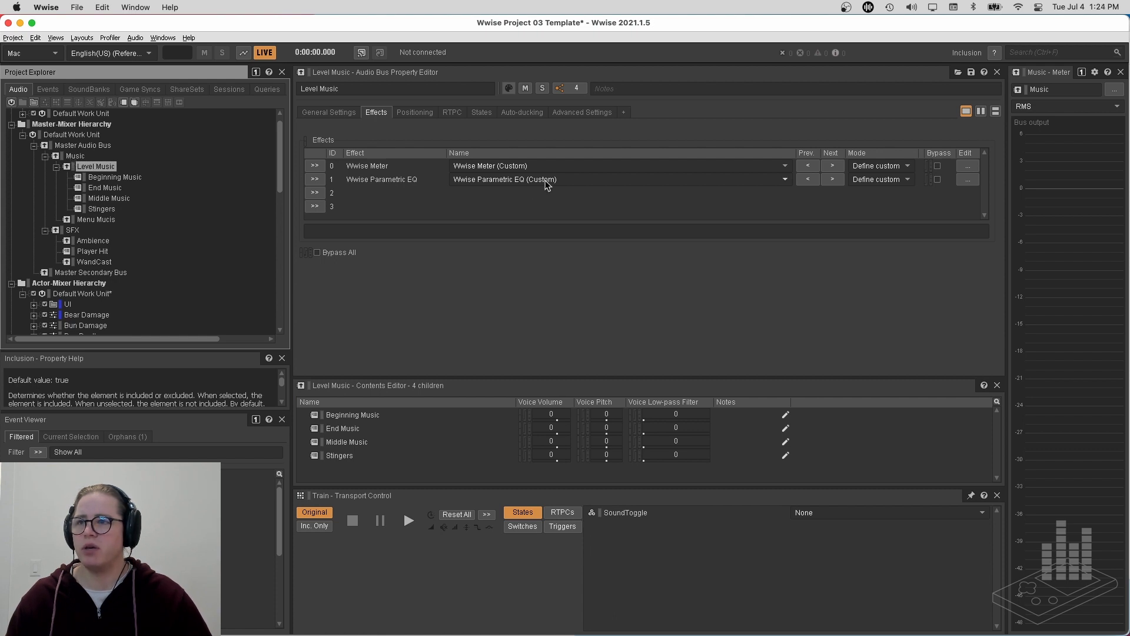
click(80, 156)
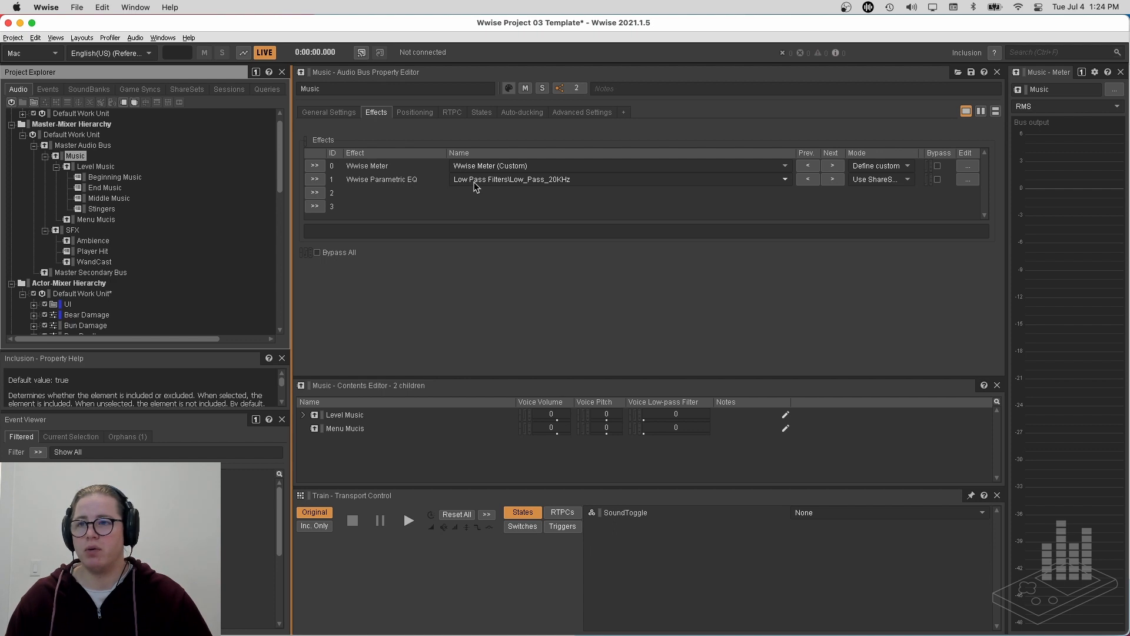
click(93, 147)
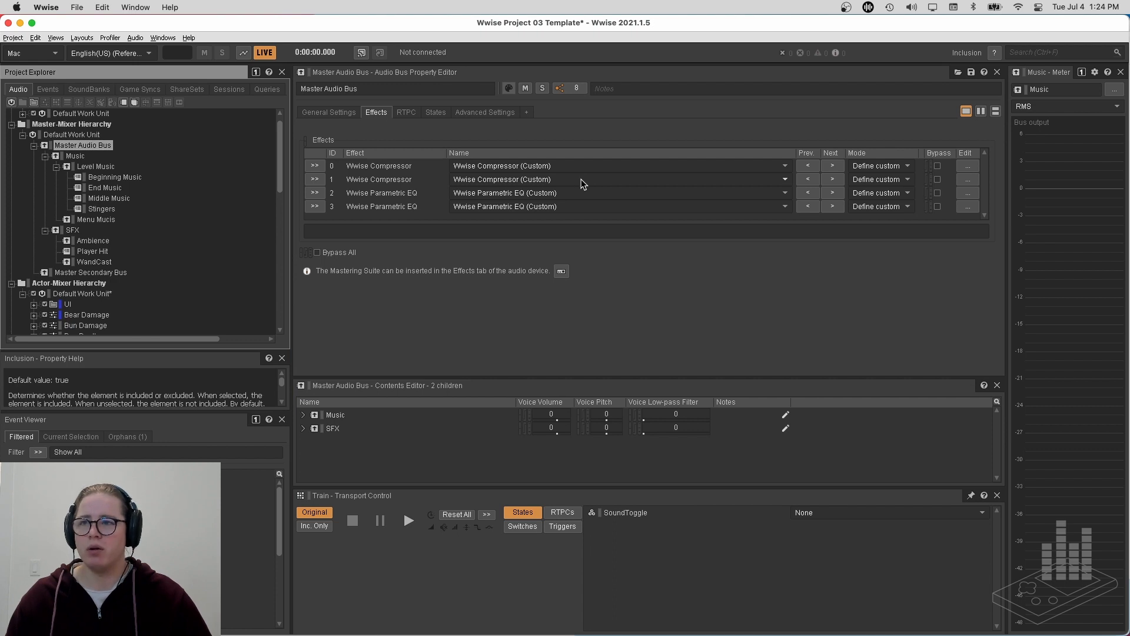
click(23, 135)
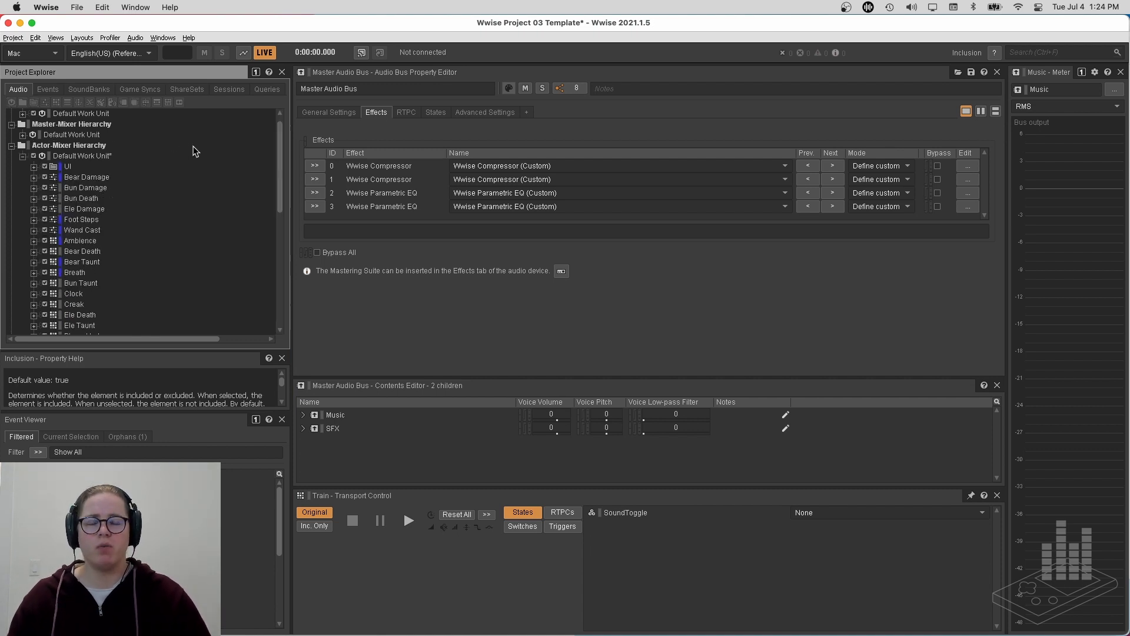